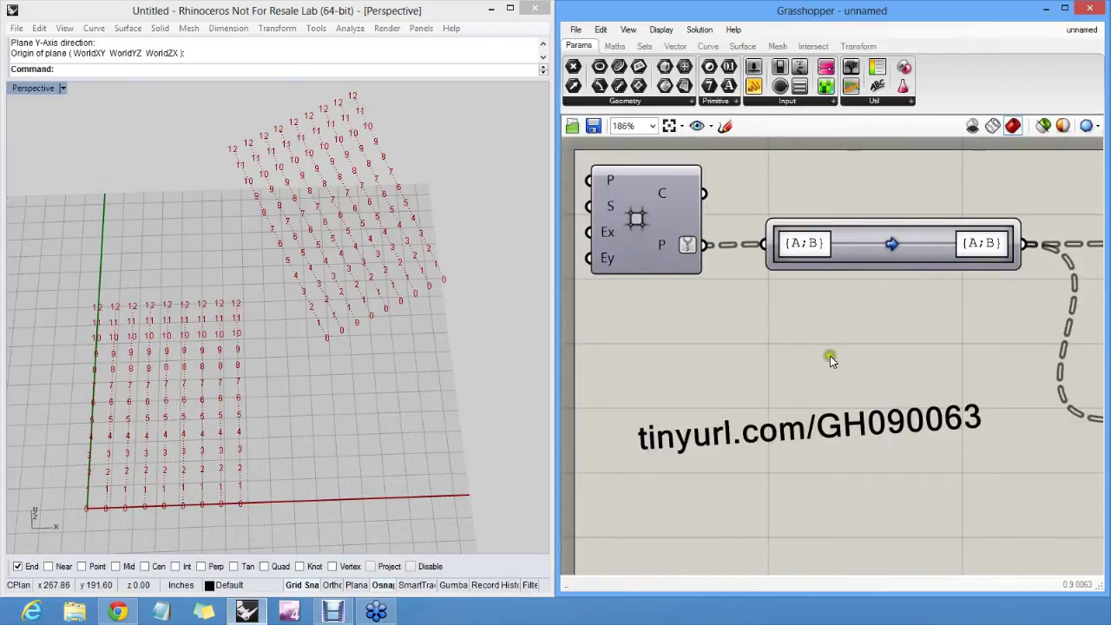
Delete the "tinyurl.com/GH090063" scribble from the canvas
left_click(785, 335)
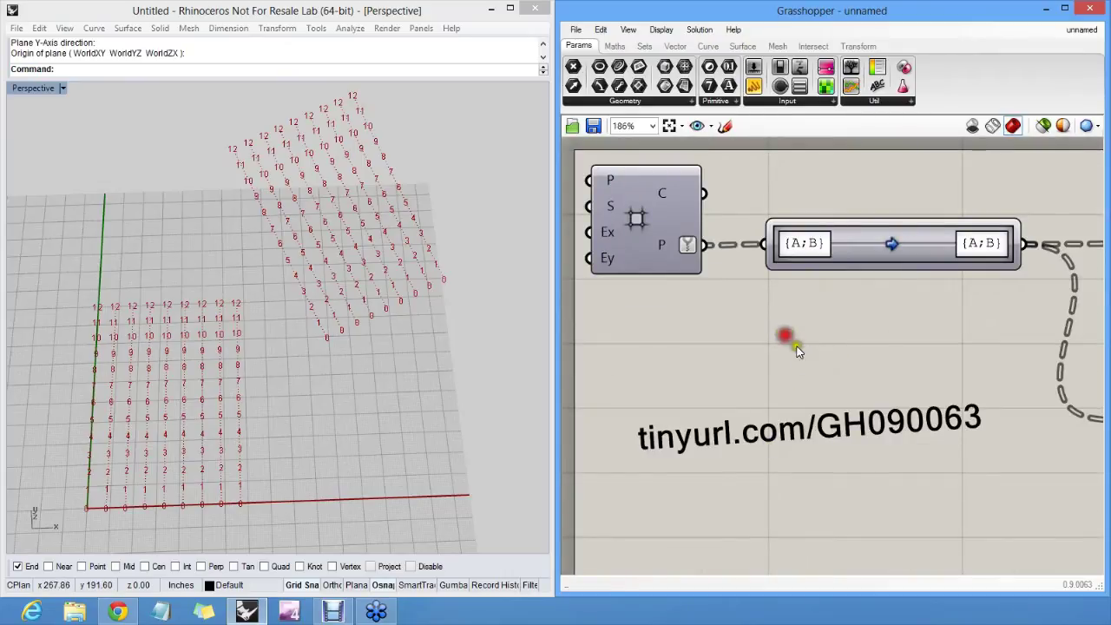
left_click(862, 429)
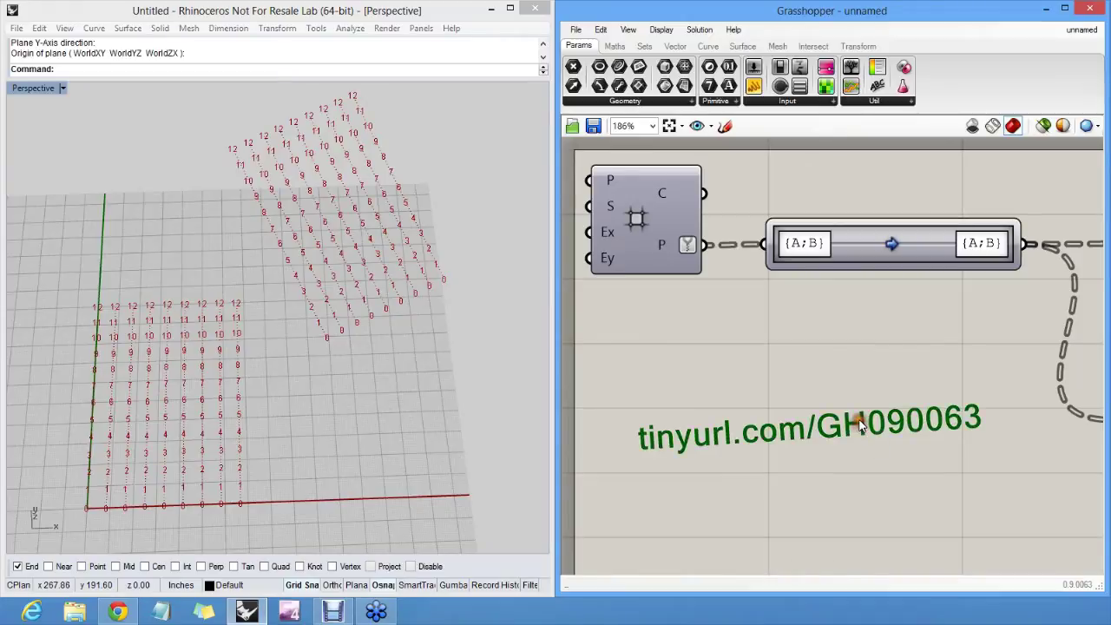
key("Delete")
mouse_move(769, 360)
right_mouse_down()
mouse_move(771, 373)
mouse_move(778, 364)
right_mouse_up()
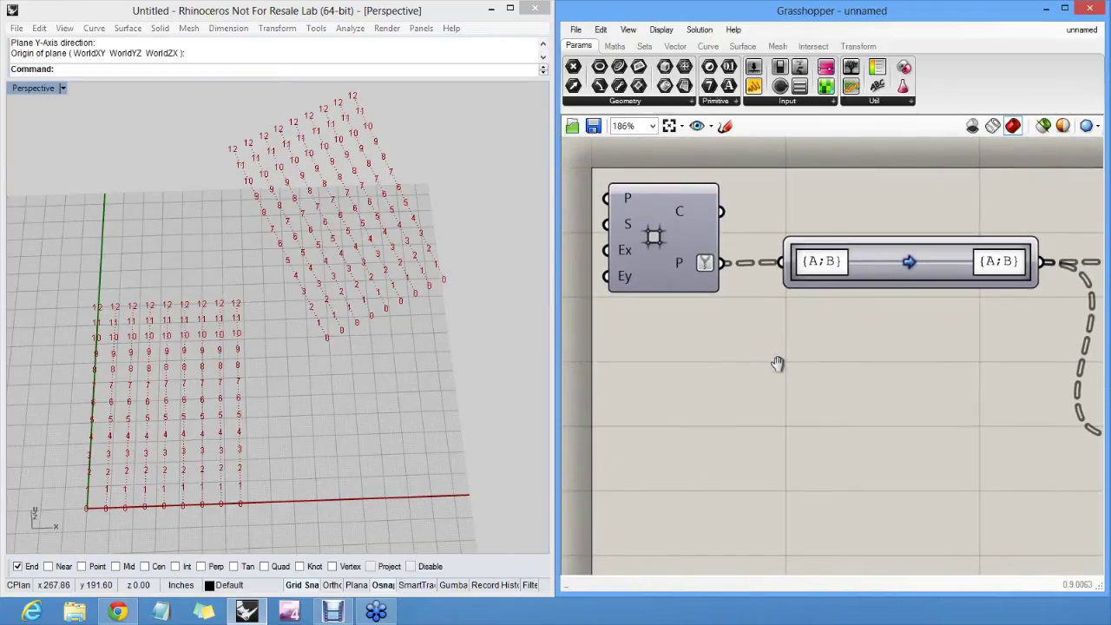
Delete the Path Mapper, parameter viewer and point list components, keeping only the rectangular grid component
left_click(813, 202)
left_click(858, 242)
key("Delete")
scroll(780, 297, "down", 4)
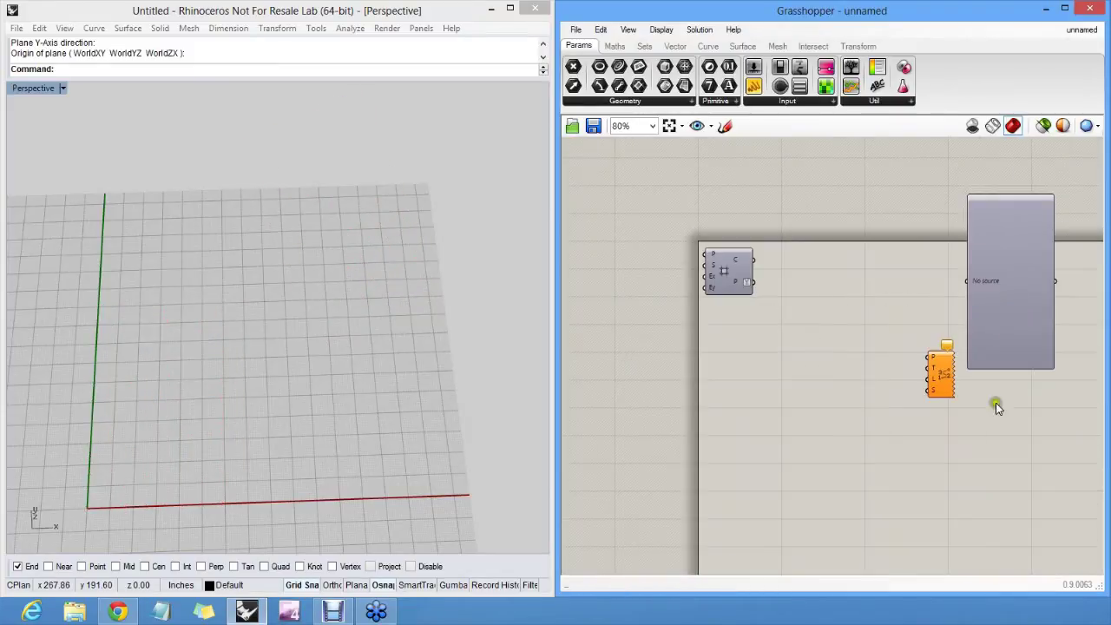
left_click_drag(1048, 452, 894, 267)
key("Delete")
Turn on the viewport preview of the rectangular grid component
left_click(738, 297)
left_click_drag(738, 296, 765, 348)
left_click(767, 282)
scroll(767, 348, "up", 3)
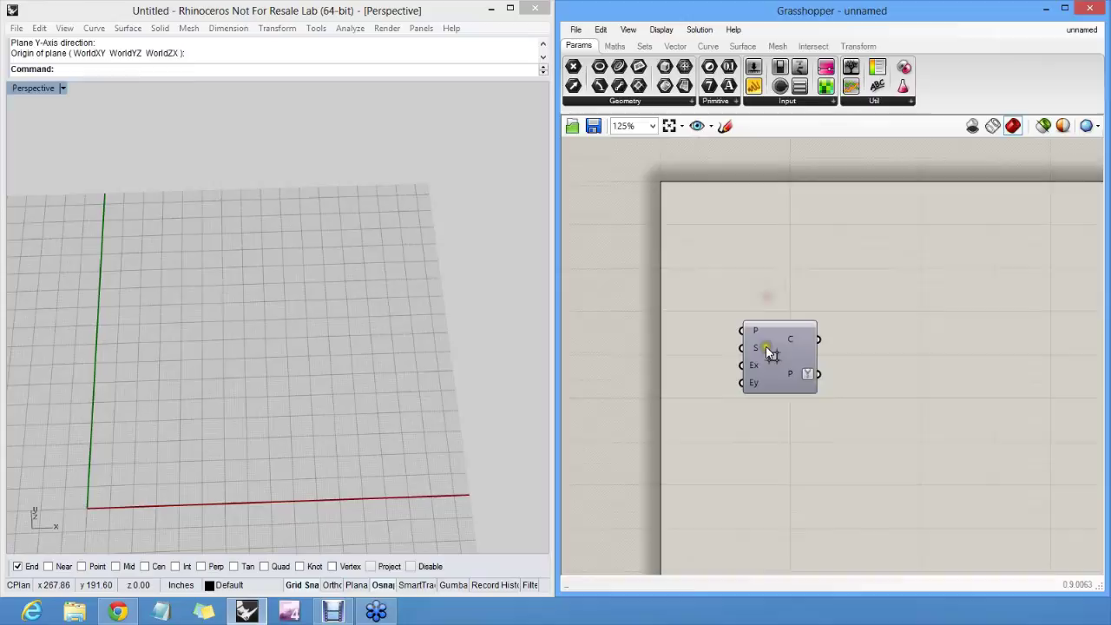
right_click(775, 355)
left_click(808, 379)
left_click(769, 278)
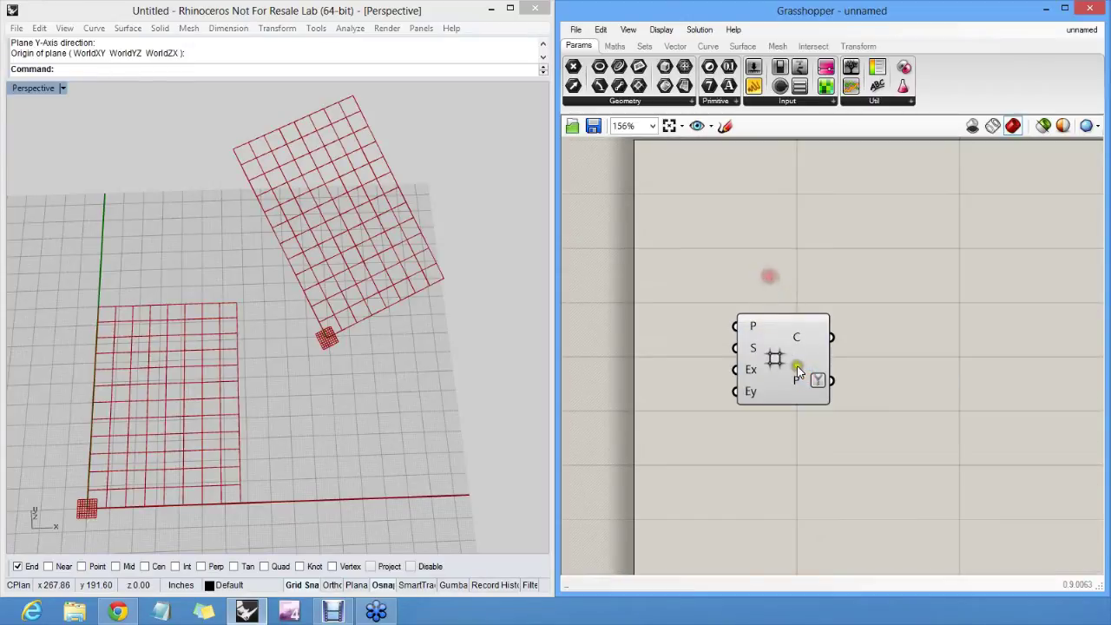
Set a single plane for the grid's P input, picking its origin and a tilted X and Y direction in the Perspective viewport
right_click(748, 326)
left_click(821, 470)
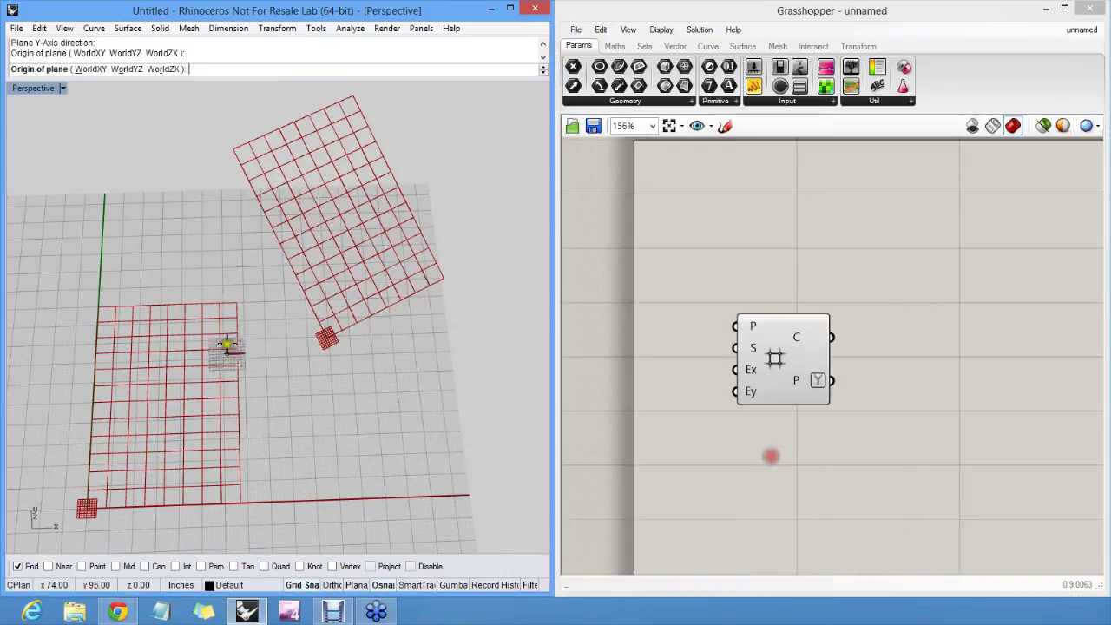
left_click(201, 411)
left_click(303, 382)
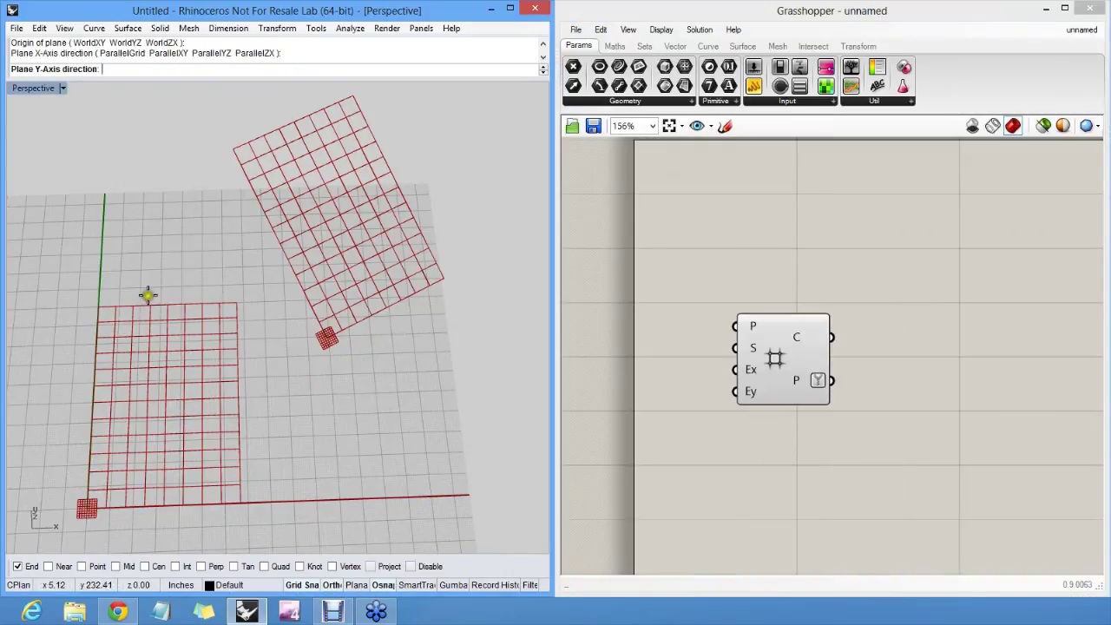
left_click(171, 346)
right_click_drag(255, 369, 322, 368)
Move the rectangular grid component close to the corner of the canvas
scroll(323, 369, "up", 5)
left_click_drag(772, 363, 719, 244)
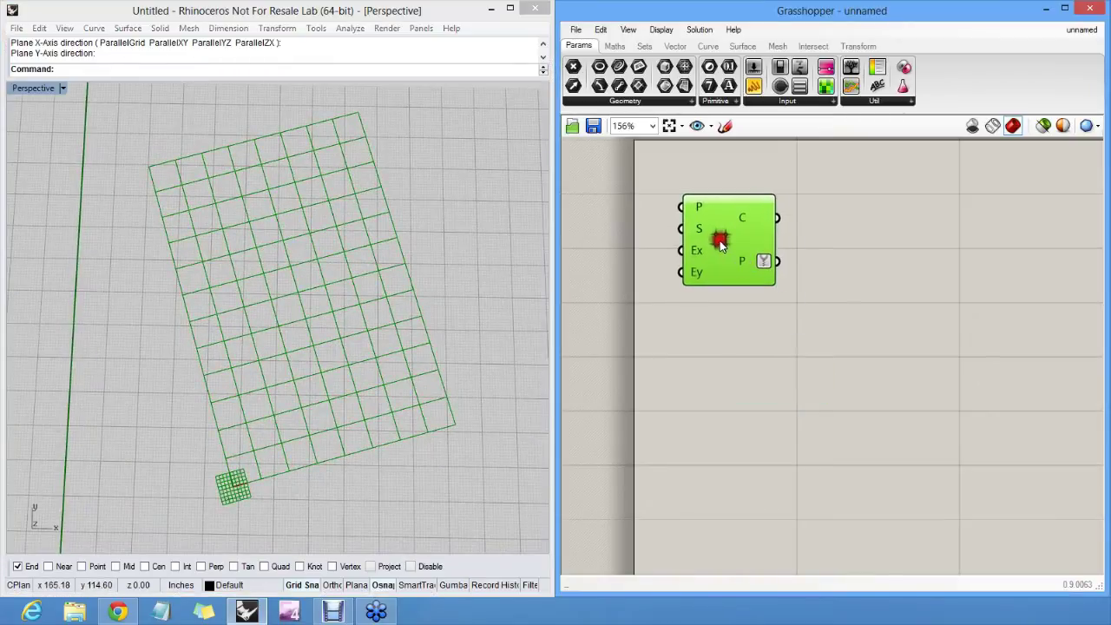
left_click(664, 248)
right_click_drag(665, 248, 654, 290)
right_click(712, 279)
left_click(708, 218)
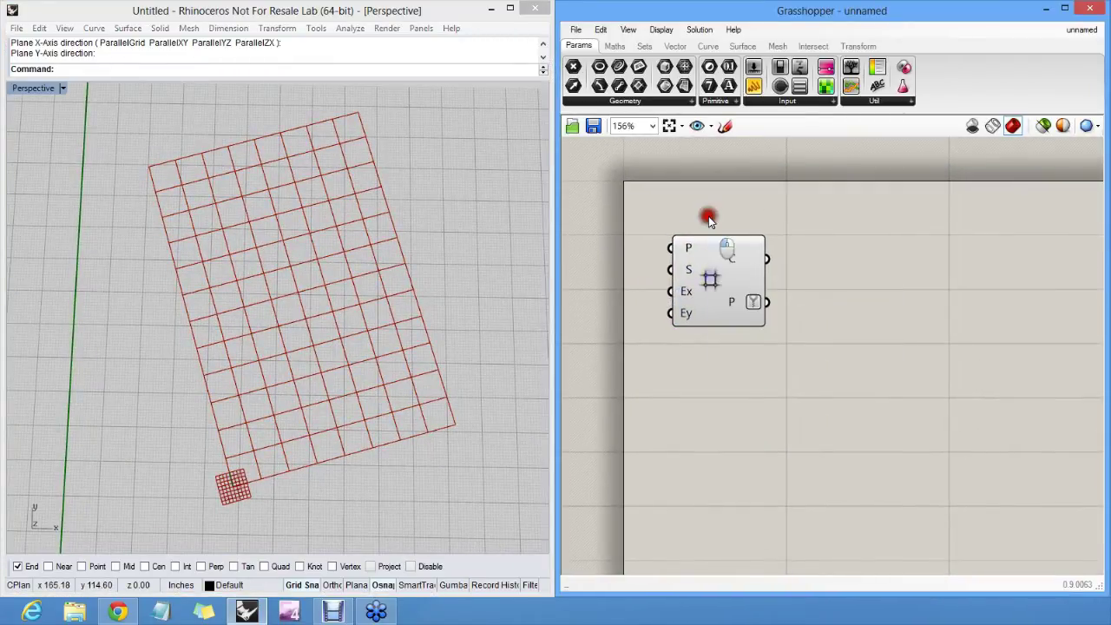
left_click_drag(712, 280, 693, 253)
left_click(799, 247)
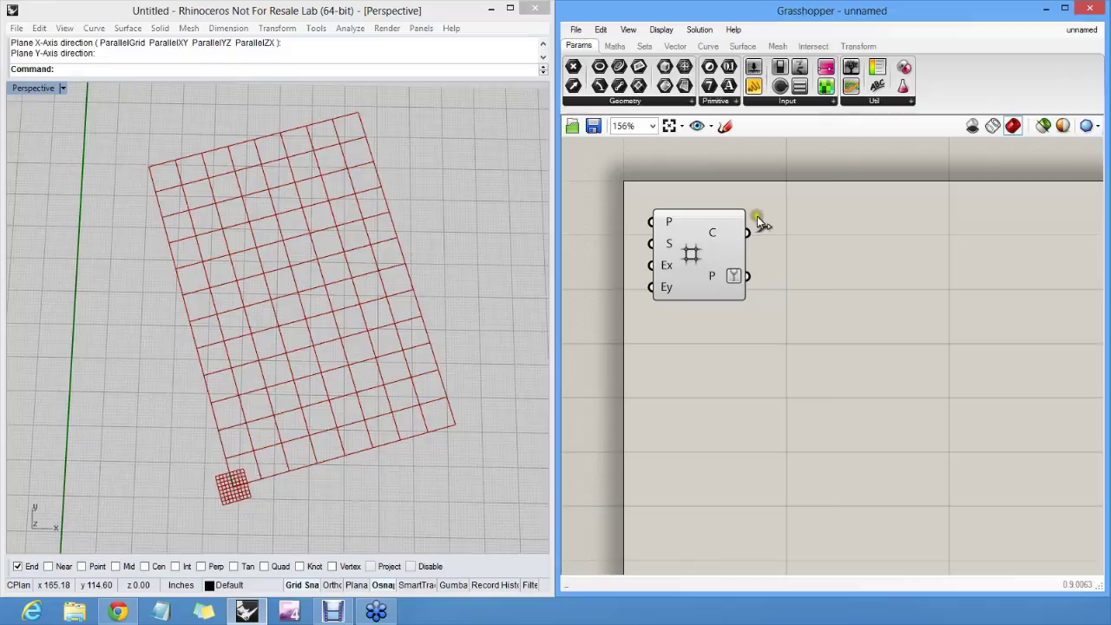
Add a Point parameter beside the grid component, fed by the grid's P output
mouse_move(717, 238)
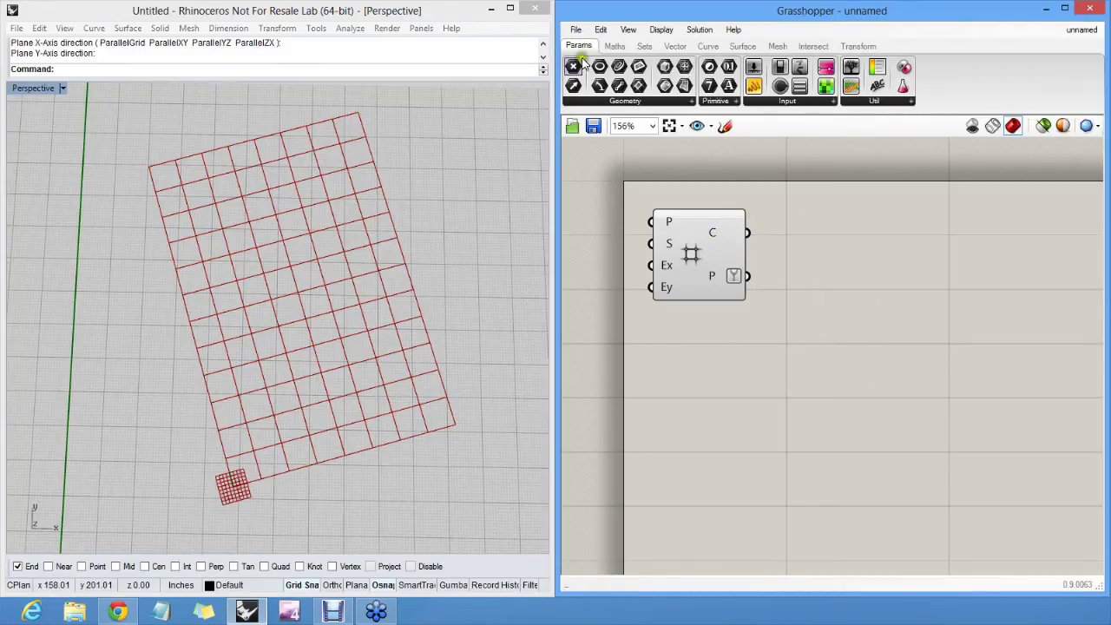
left_click_drag(582, 63, 748, 277)
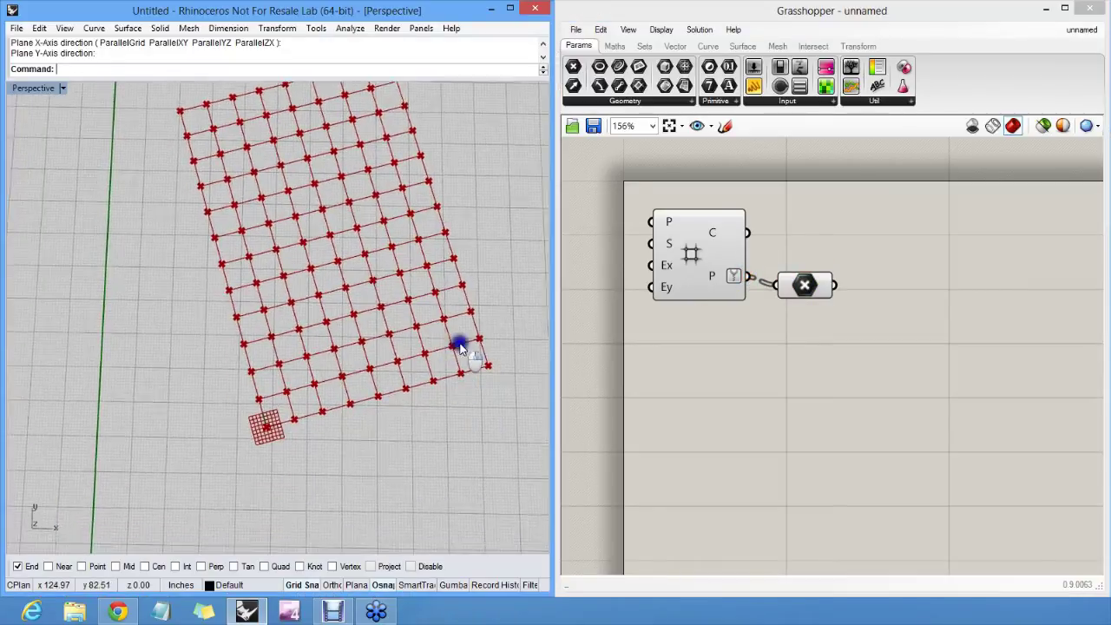
scroll(310, 391, "up", 5)
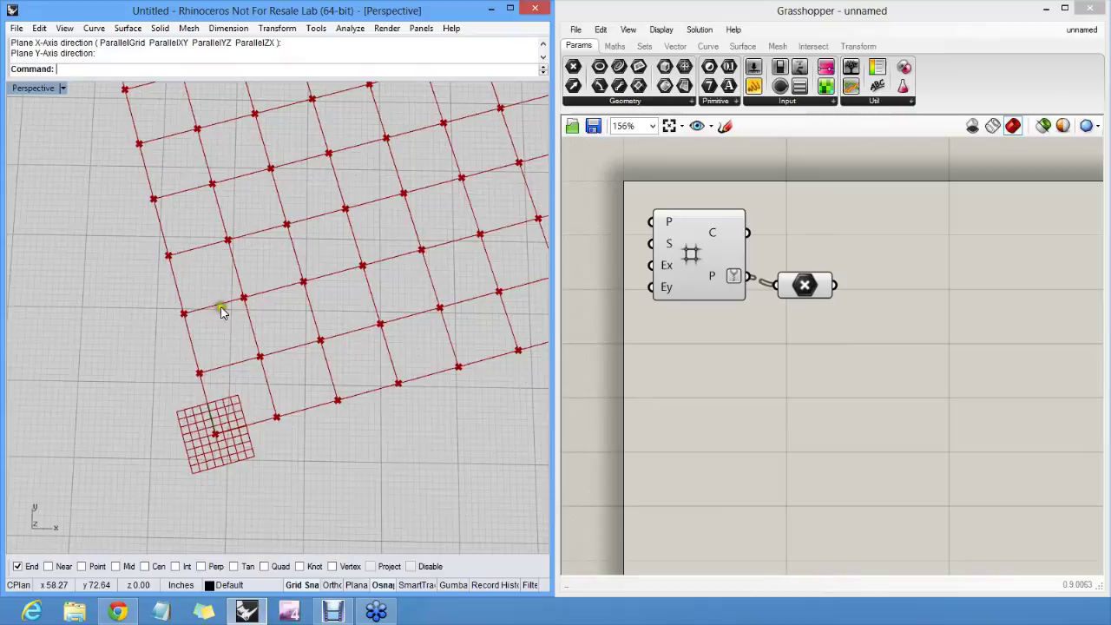
Turn off the preview of the rectangular grid component so only its points are displayed
right_click(691, 254)
left_click(716, 283)
right_click_drag(442, 241, 403, 334, "shift")
scroll(392, 337, "down", 7)
right_click_drag(352, 405, 371, 286, "ctrl")
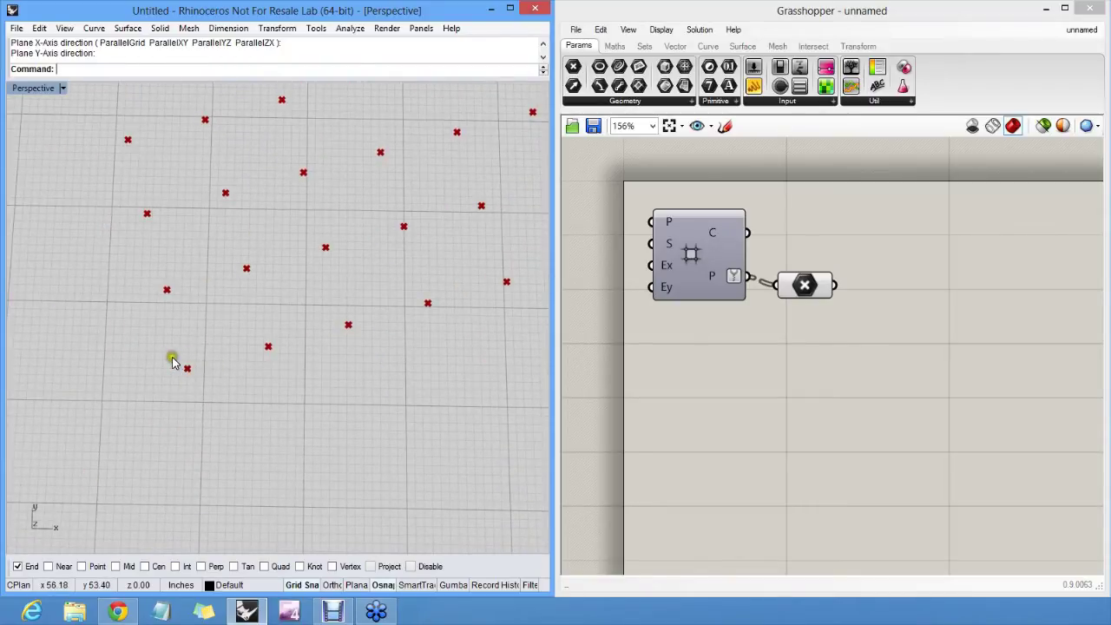
left_click_drag(183, 362, 279, 340)
left_click_drag(129, 409, 130, 426)
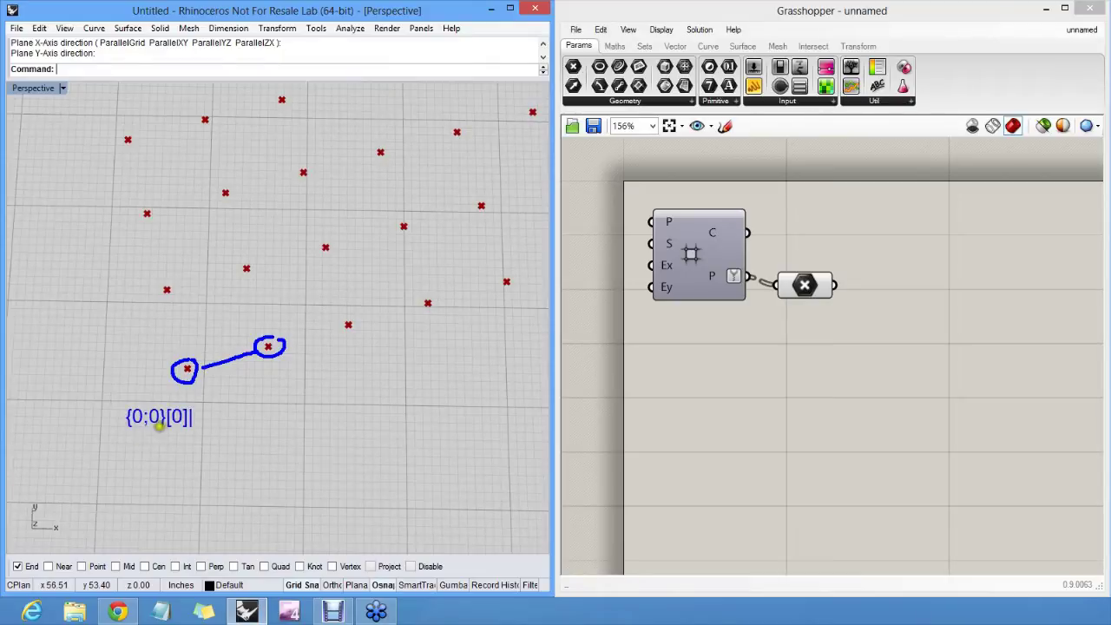
left_click(186, 402)
left_click_drag(275, 381, 276, 398)
left_click(330, 380)
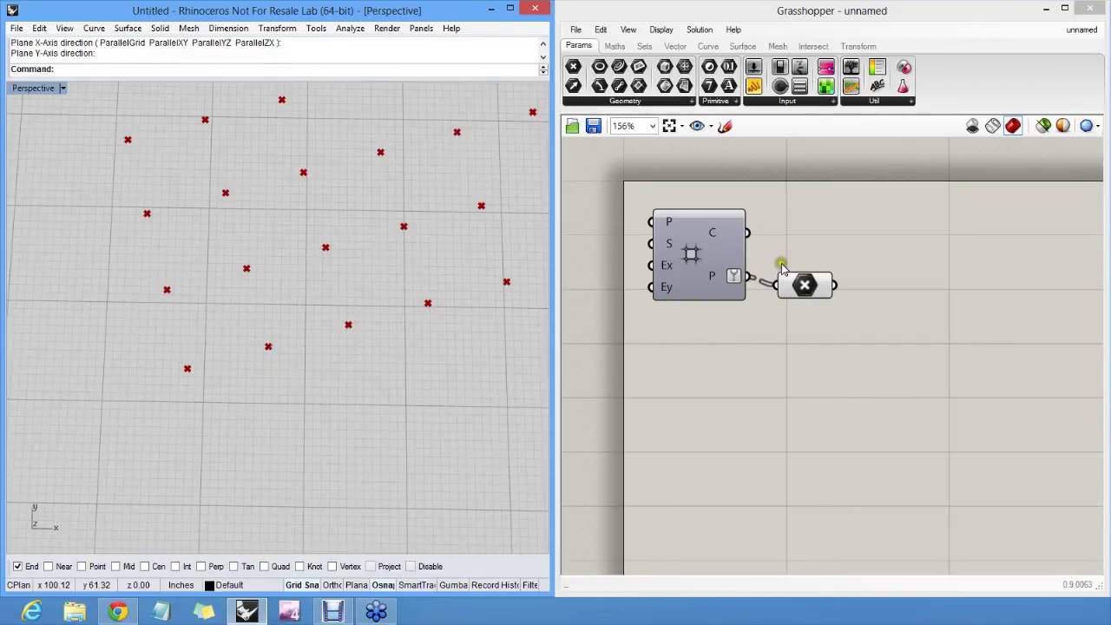
Add a Relative Item component to the canvas, to the right of and below the Point parameter
right_click_drag(784, 263, 754, 228)
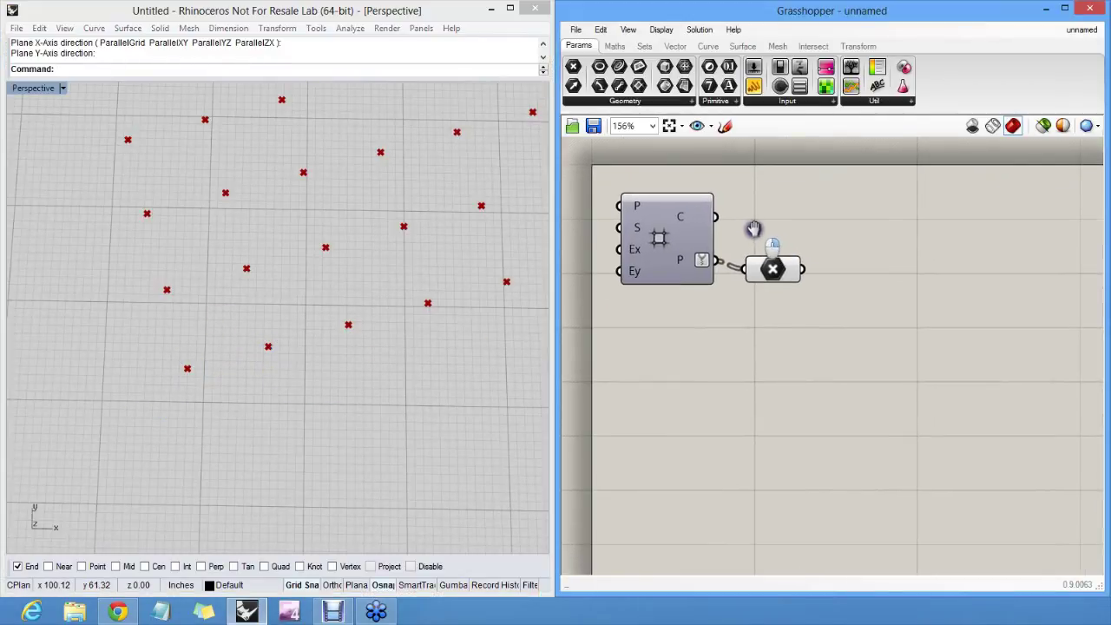
left_click(642, 48)
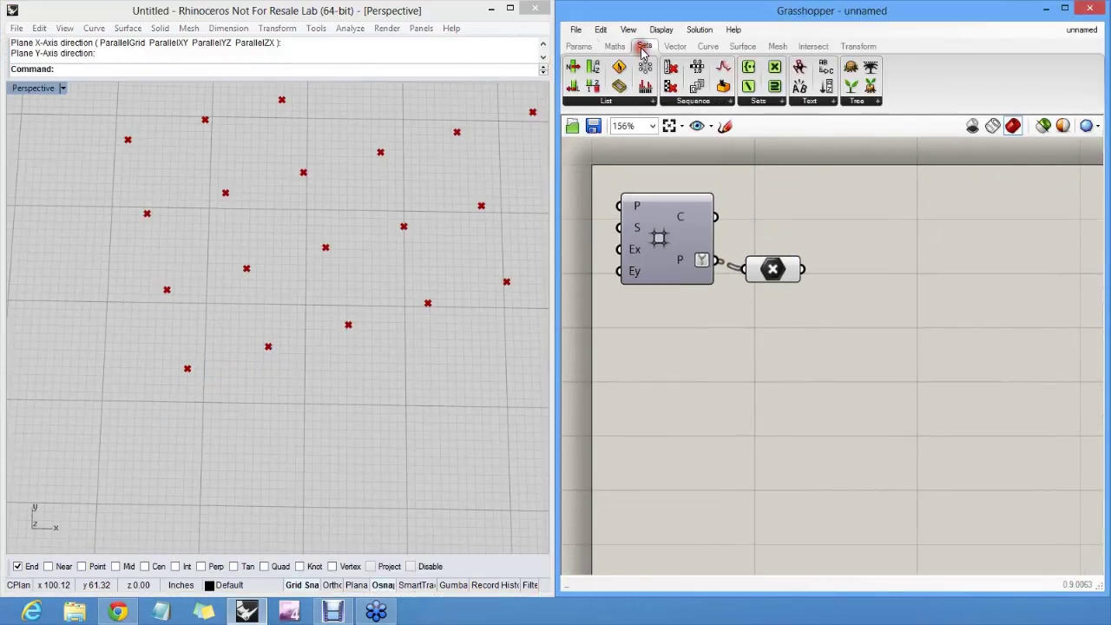
left_click(857, 102)
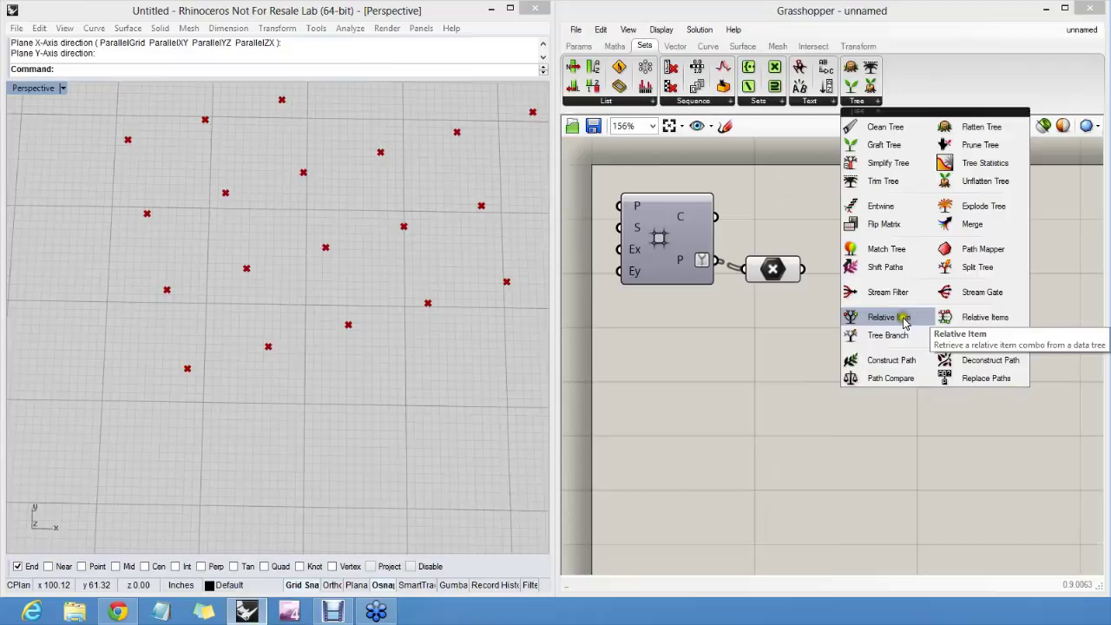
left_click(899, 318)
left_click(860, 280)
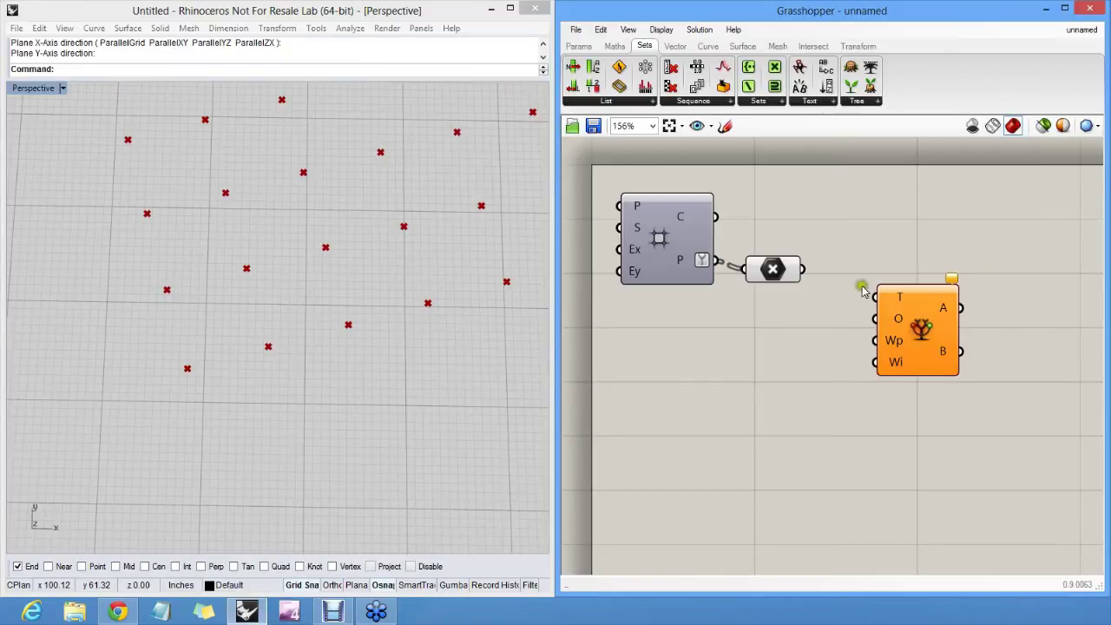
right_click_drag(859, 282, 894, 320)
scroll(893, 317, "down", 1)
Move the Point parameter farther from the grid component and slightly higher
right_click_drag(825, 314, 731, 272)
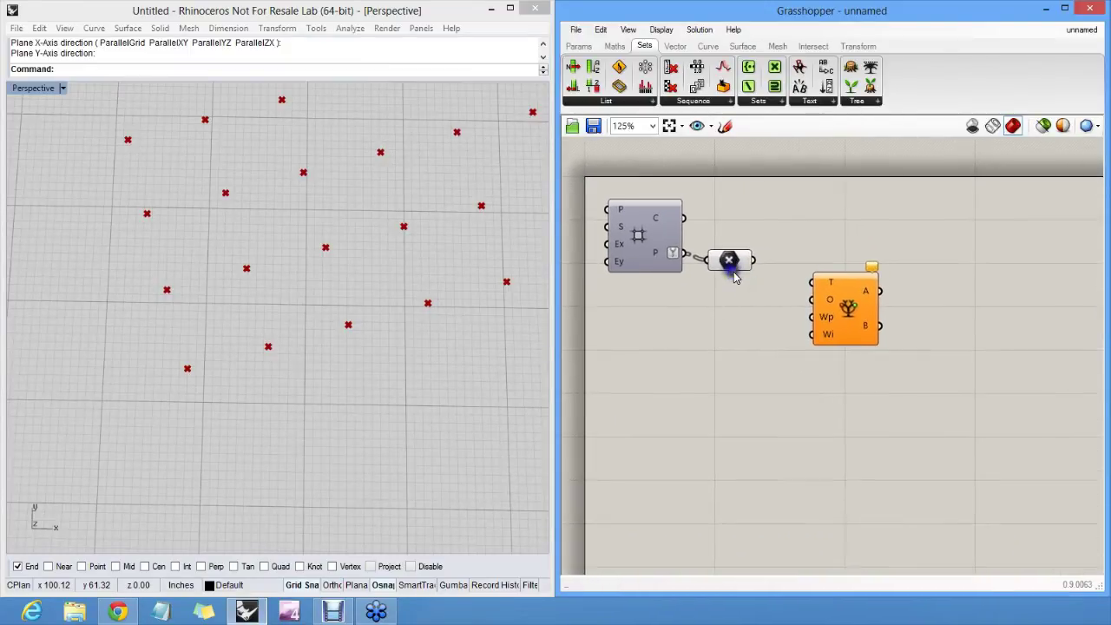
scroll(731, 272, "up", 1)
scroll(795, 289, "down", 1)
left_click_drag(744, 264, 769, 258)
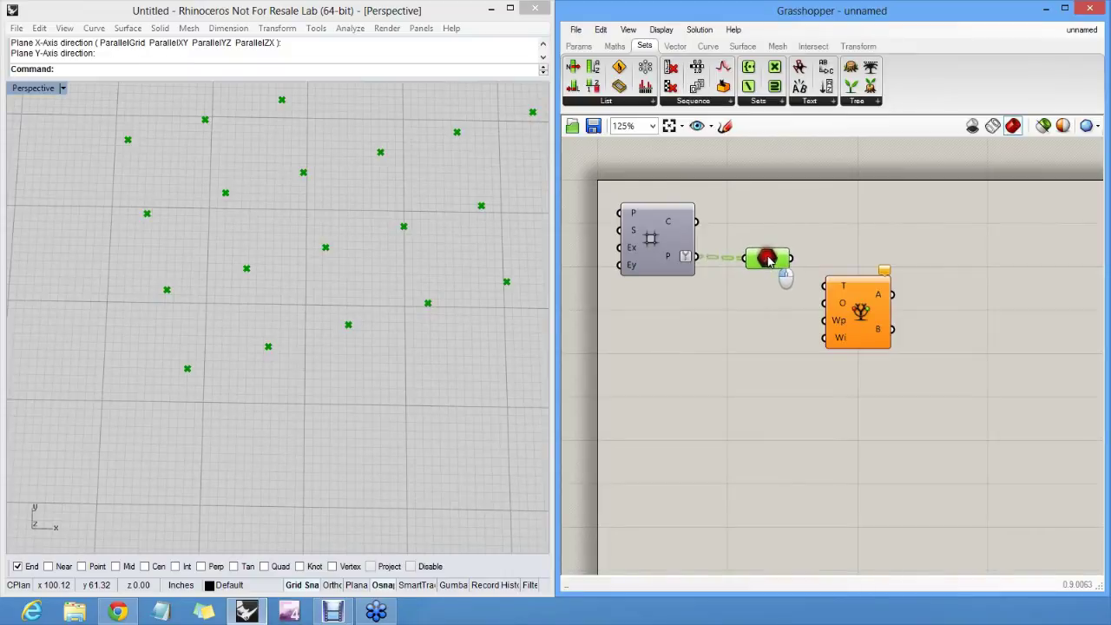
left_click(799, 236)
right_click_drag(802, 259, 820, 266)
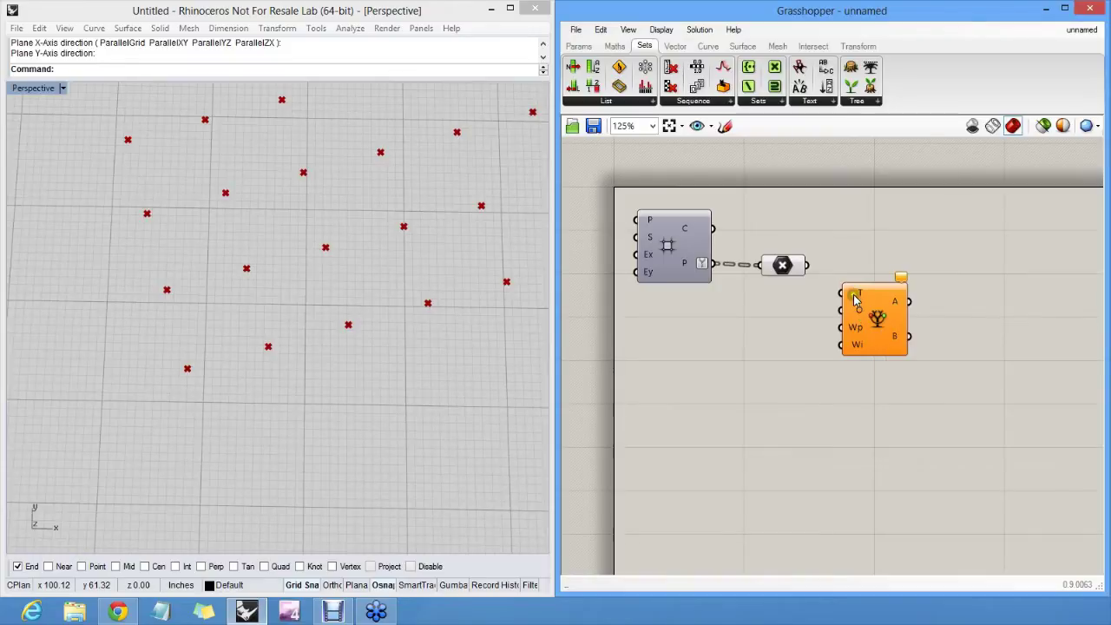
left_click_drag(786, 268, 785, 246)
left_click(736, 266)
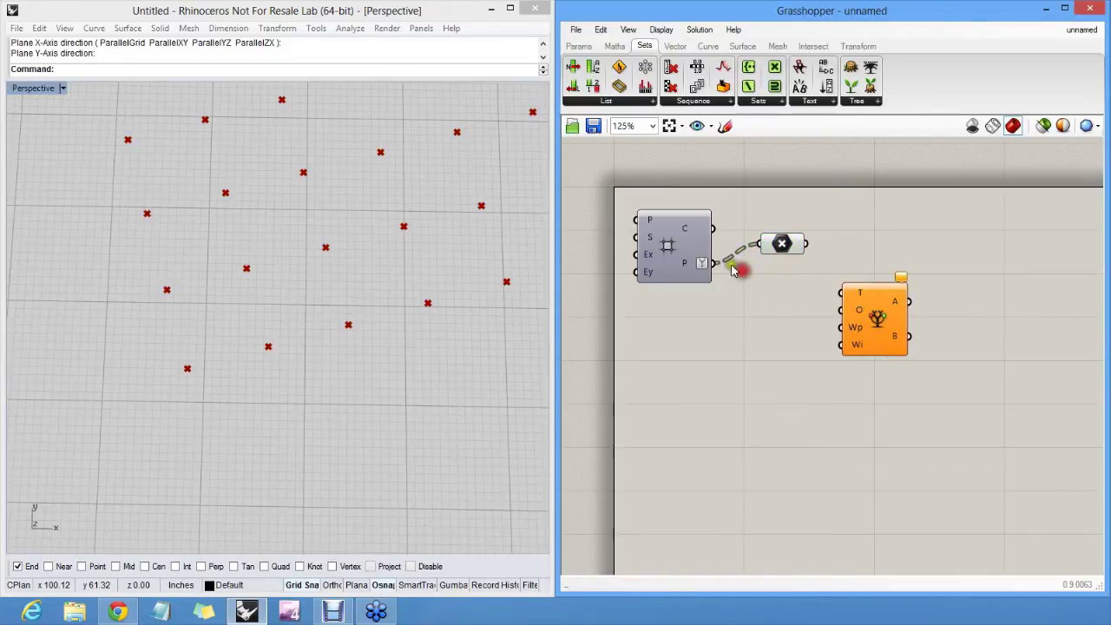
Replace the Point parameter with a Point List component fed by the grid's P output
left_click(675, 46)
left_click(834, 100)
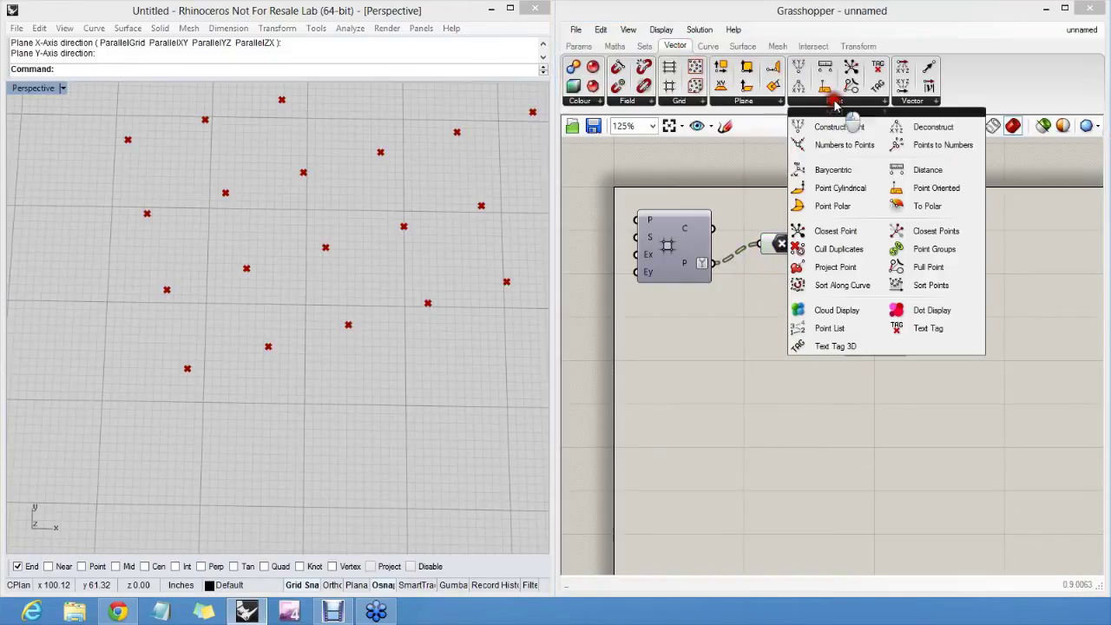
left_click(843, 326)
left_click(838, 225)
left_click(788, 243)
key("Delete")
left_click_drag(821, 198, 713, 263)
Set the Point List component's S text size input to 2
right_click(832, 250)
mouse_move(913, 388)
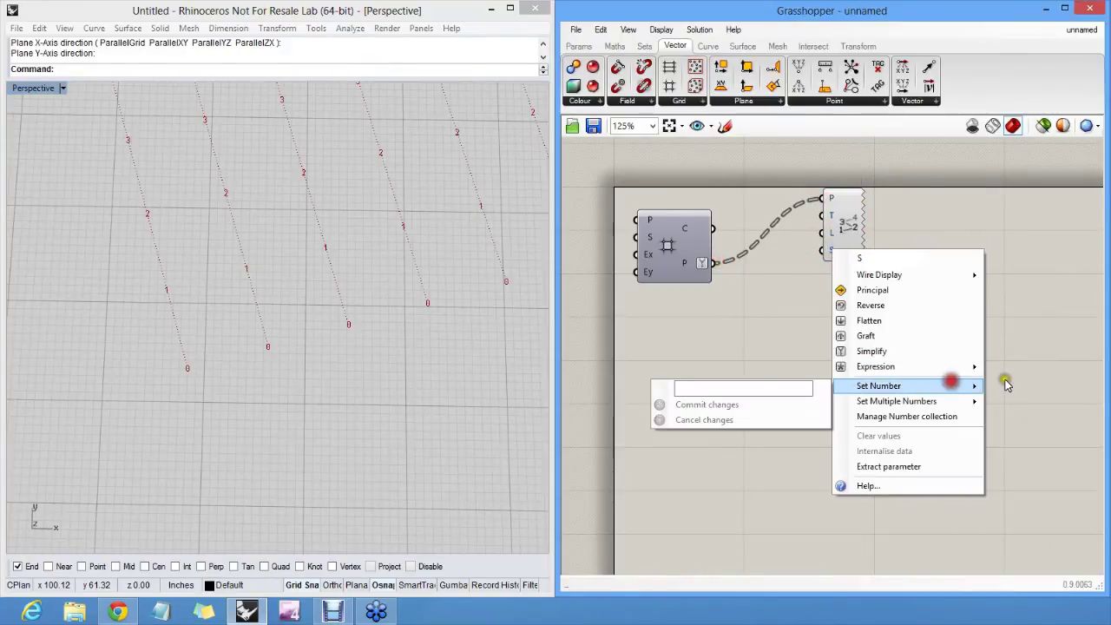
type("2")
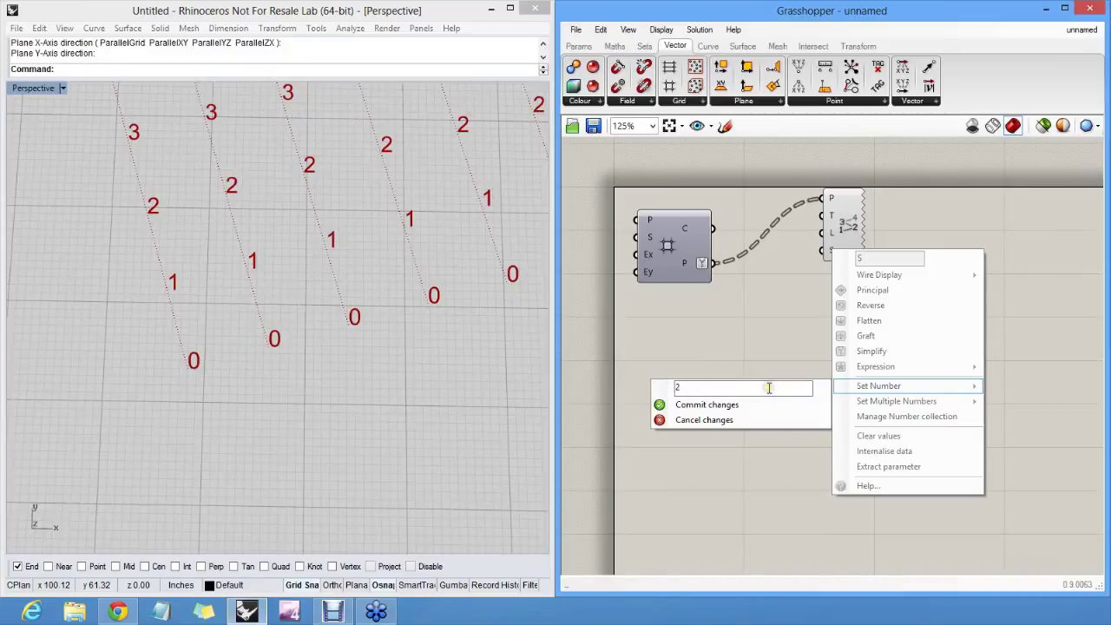
left_click(727, 319)
Connect the grid's P output to the Relative Item's T input and place the Relative Item below the Point List
left_click(873, 321)
left_click(831, 287)
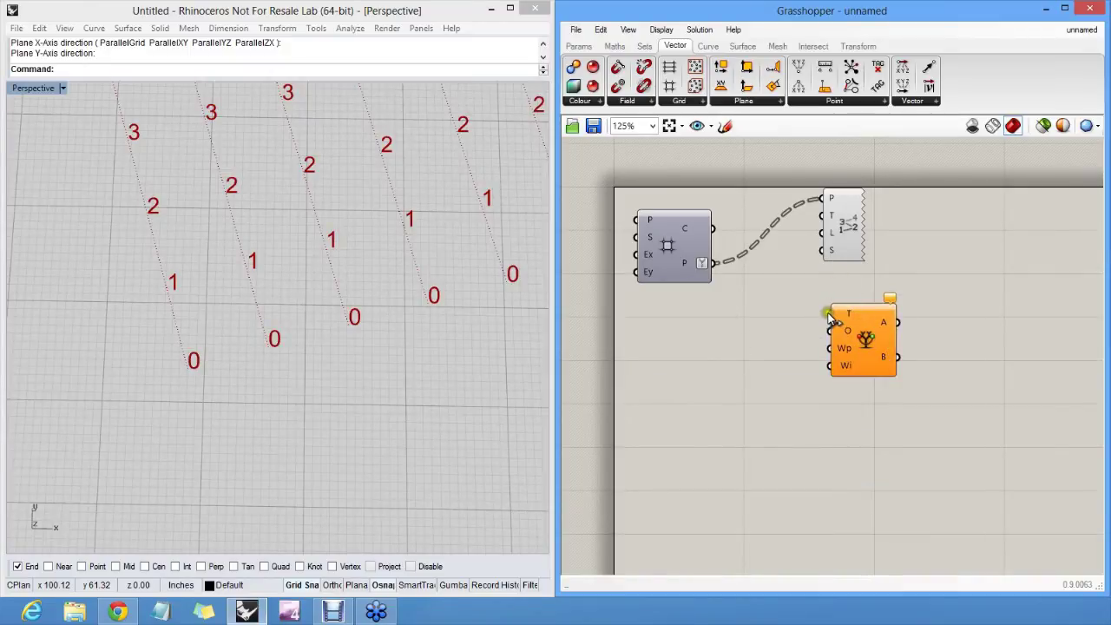
left_click_drag(829, 318, 715, 262)
left_click(865, 333)
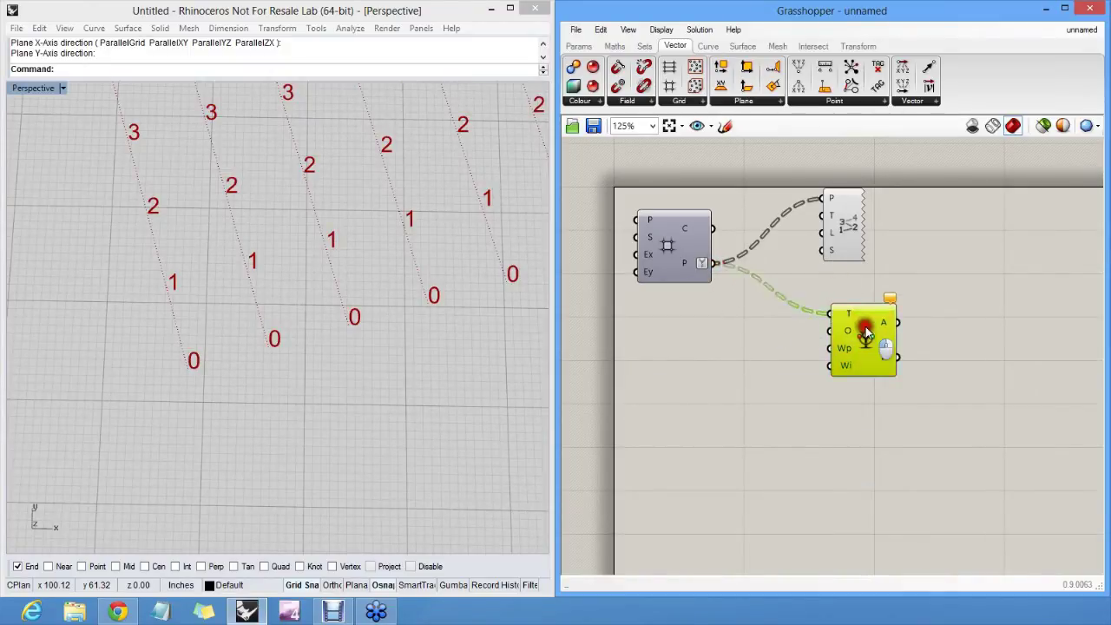
left_click_drag(865, 332, 859, 354)
left_click(839, 296)
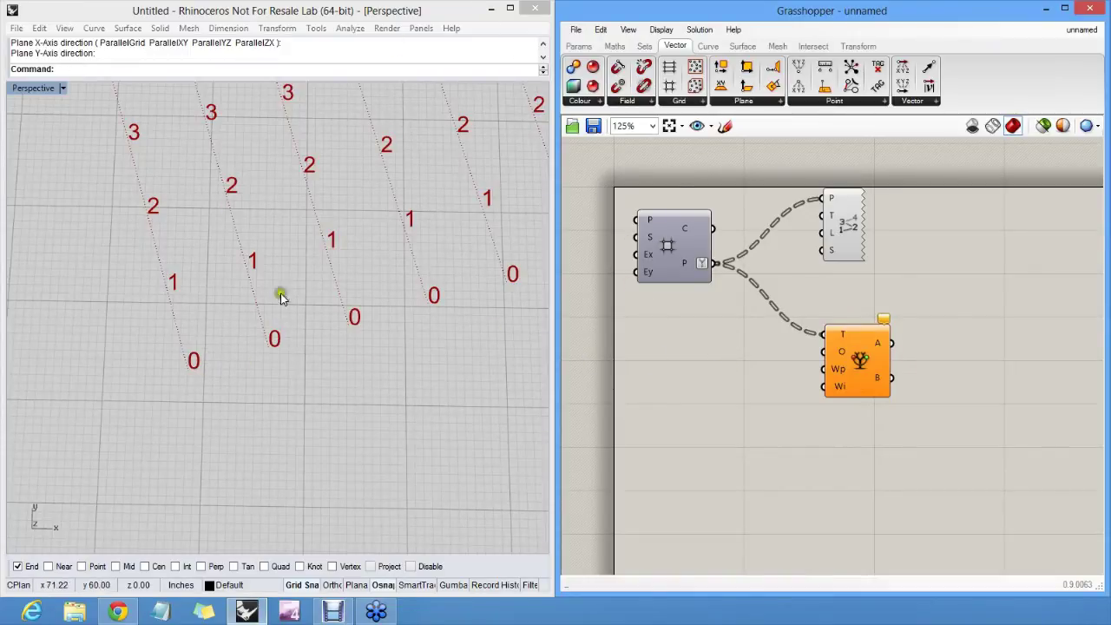
scroll(342, 307, "down", 8)
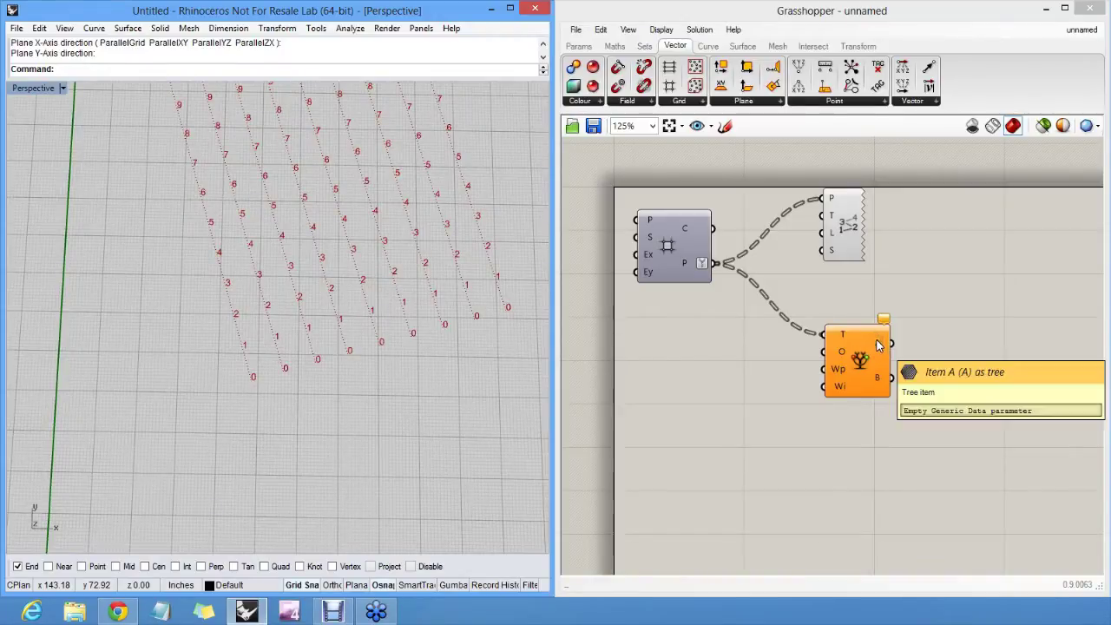
scroll(314, 365, "up", 8)
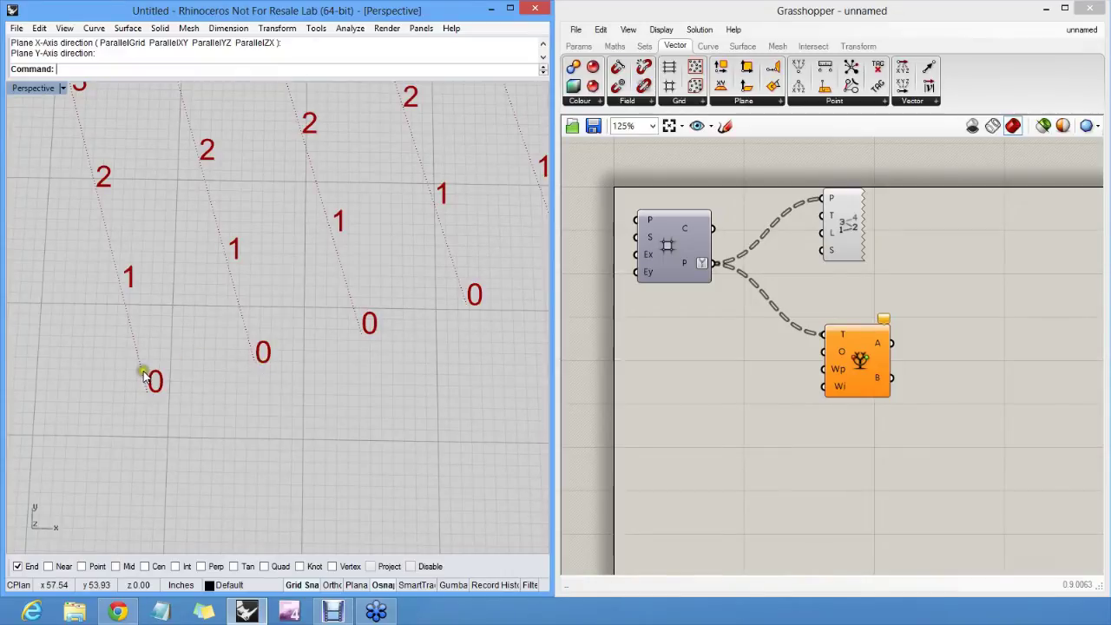
mouse_move(156, 364)
left_mouse_down()
mouse_move(129, 385)
mouse_move(164, 359)
mouse_move(195, 379)
mouse_move(246, 354)
mouse_move(250, 369)
left_mouse_up()
mouse_move(120, 261)
left_mouse_down()
mouse_move(139, 255)
mouse_move(142, 268)
mouse_move(209, 254)
mouse_move(222, 268)
left_mouse_up()
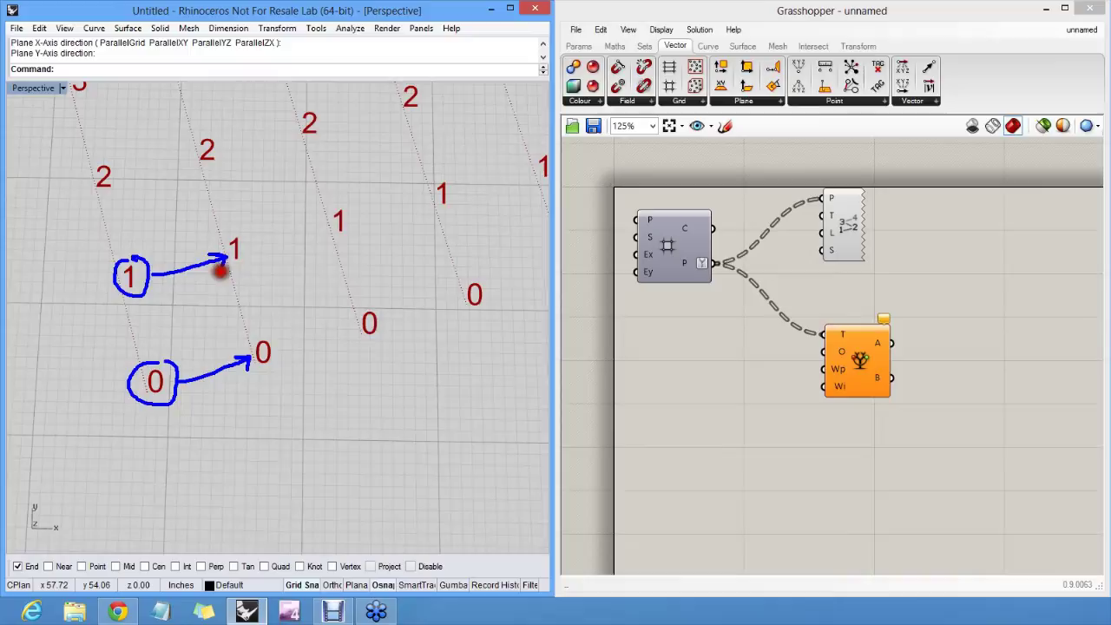
left_click_drag(872, 369, 880, 375)
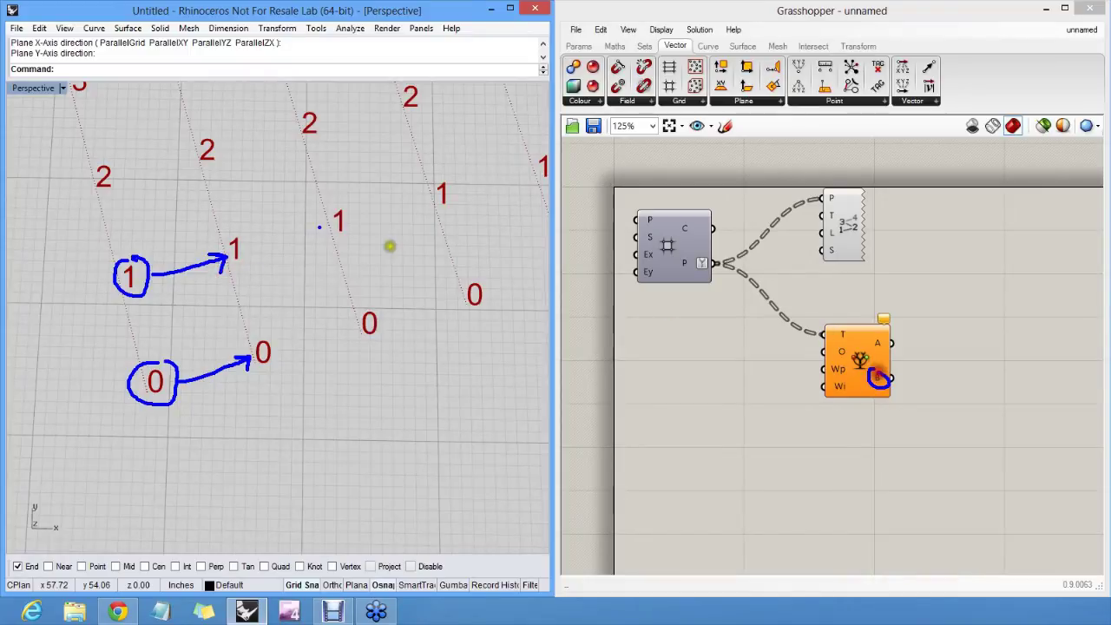
mouse_move(242, 232)
left_mouse_down()
mouse_move(235, 248)
mouse_move(330, 223)
mouse_move(320, 233)
left_mouse_up()
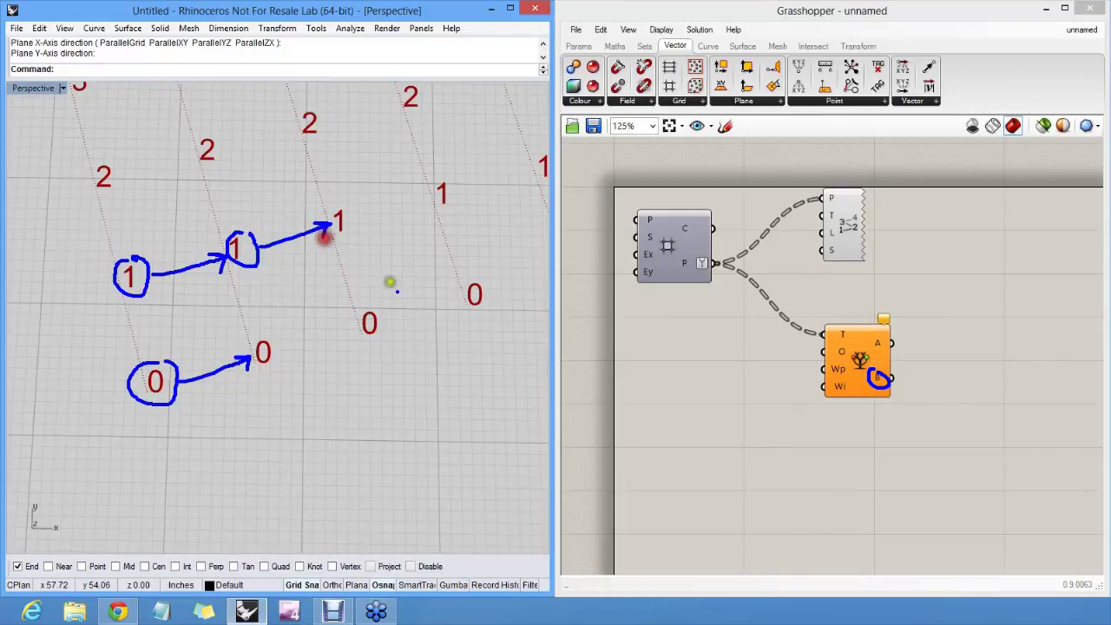
key("Escape")
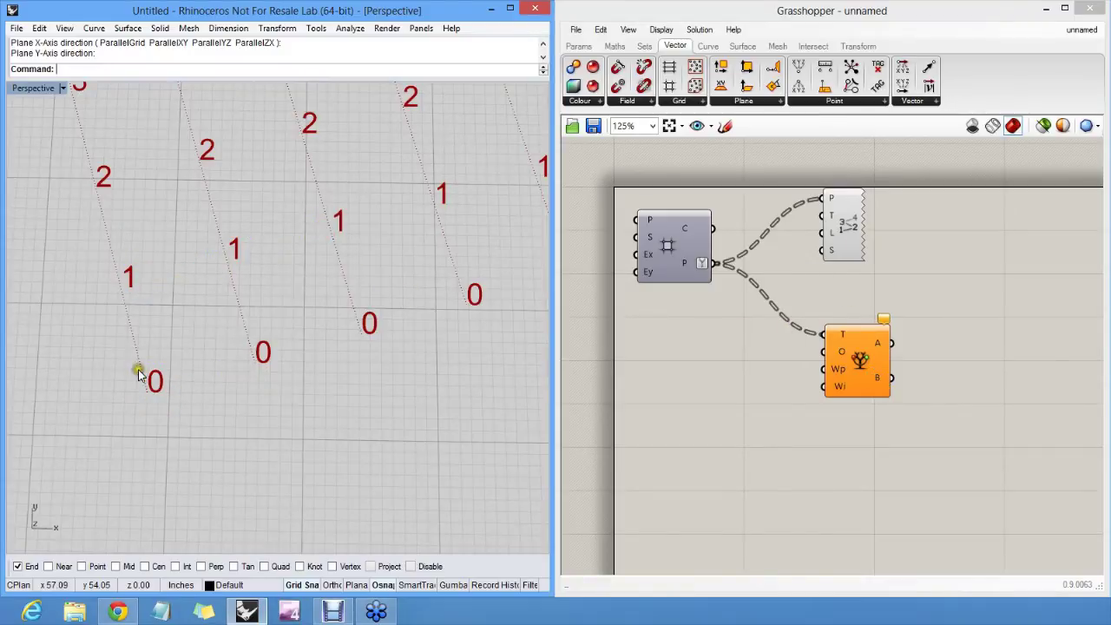
left_click(901, 343)
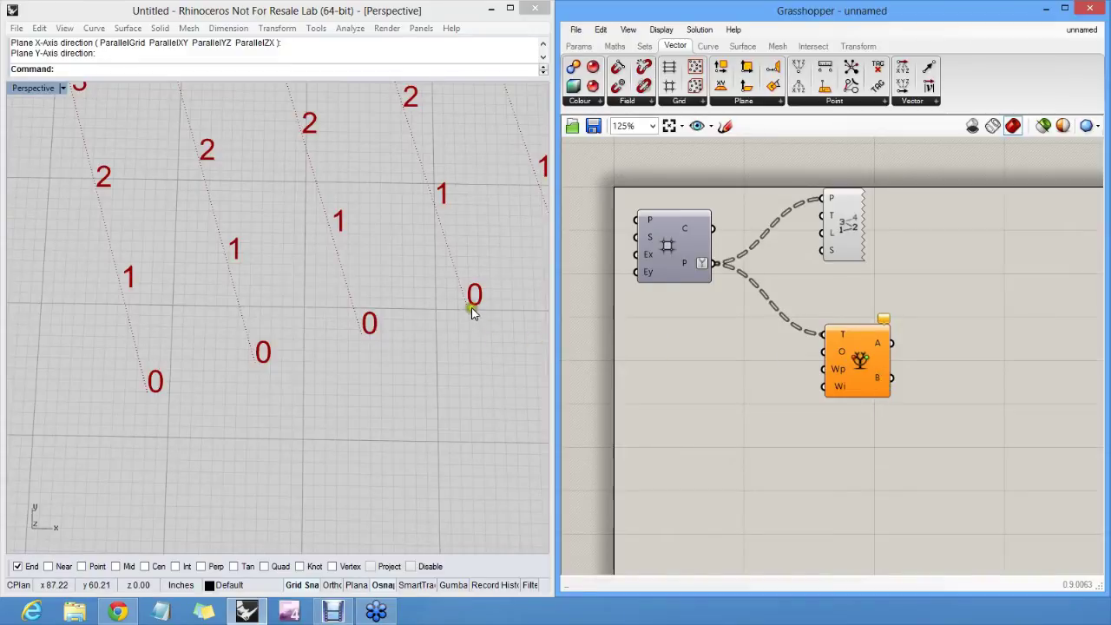
left_click(890, 262)
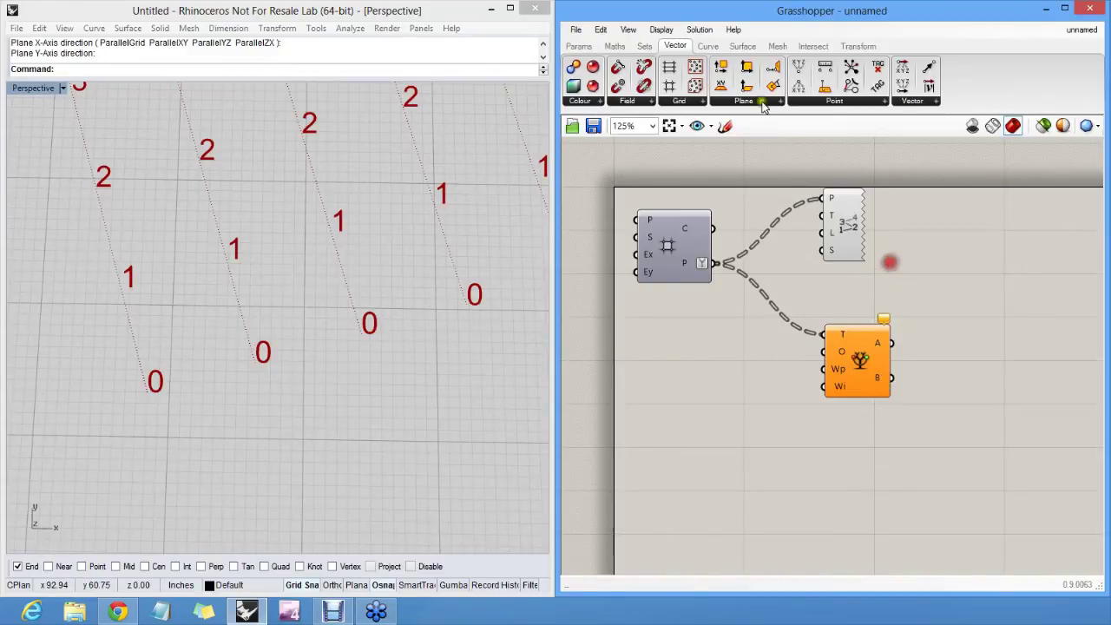
Add a Line component and feed its A and B inputs from the Relative Item's A and B outputs
left_click(709, 46)
left_click(749, 66)
left_click(955, 385)
mouse_move(930, 347)
left_mouse_down()
mouse_move(891, 343)
mouse_move(954, 359)
left_mouse_up()
left_click(943, 318)
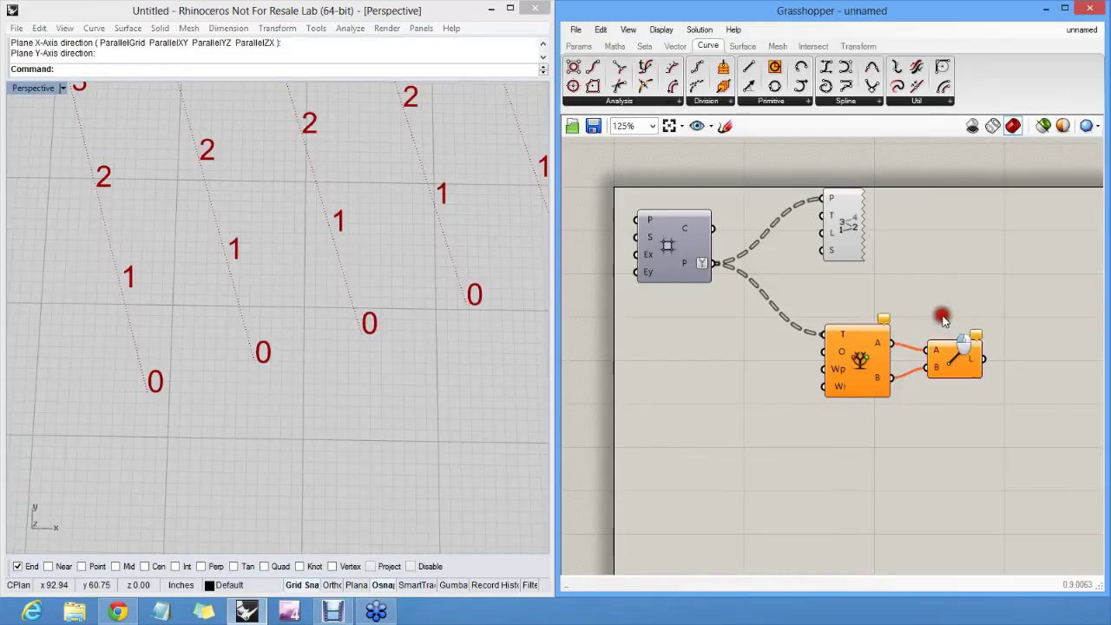
Examine the outermost branches of the point grid and the Relative Item's wrap inputs, including Wrap Paths
right_click_drag(804, 360, 835, 363)
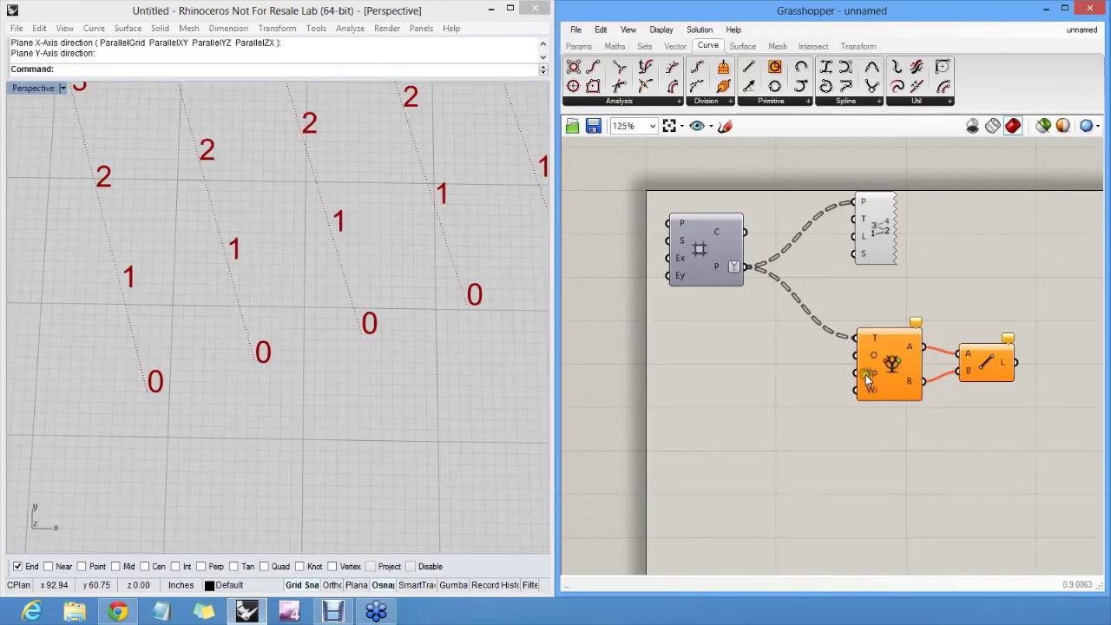
scroll(432, 334, "down", 3)
right_click_drag(432, 334, 382, 302)
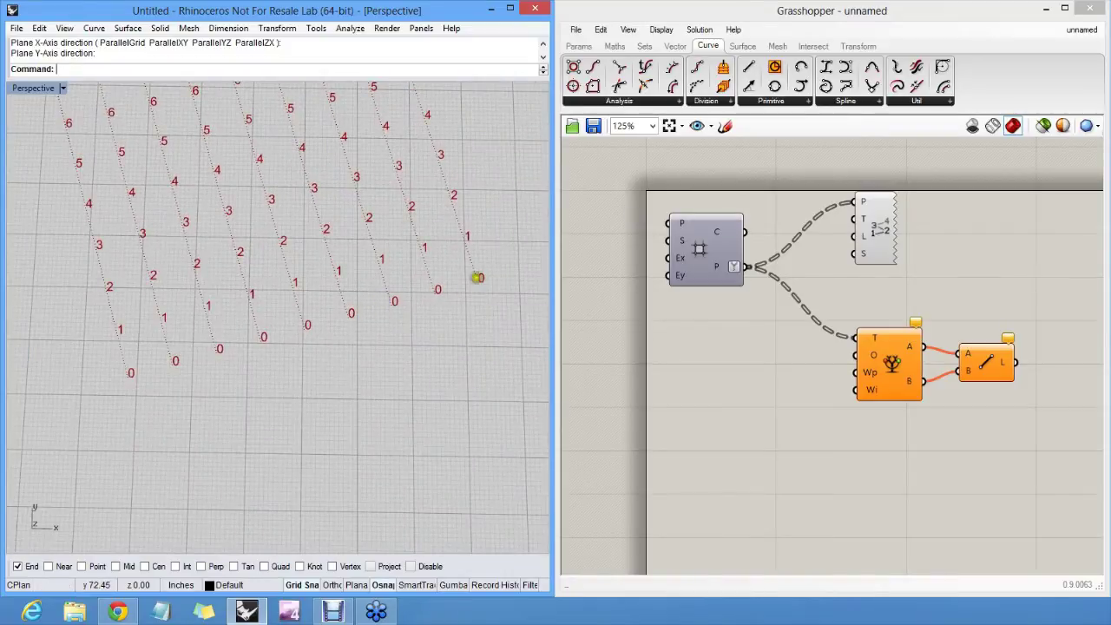
mouse_move(481, 270)
left_mouse_down()
mouse_move(489, 287)
mouse_move(489, 275)
mouse_move(506, 280)
mouse_move(296, 382)
mouse_move(124, 394)
mouse_move(116, 382)
mouse_move(127, 387)
left_mouse_up()
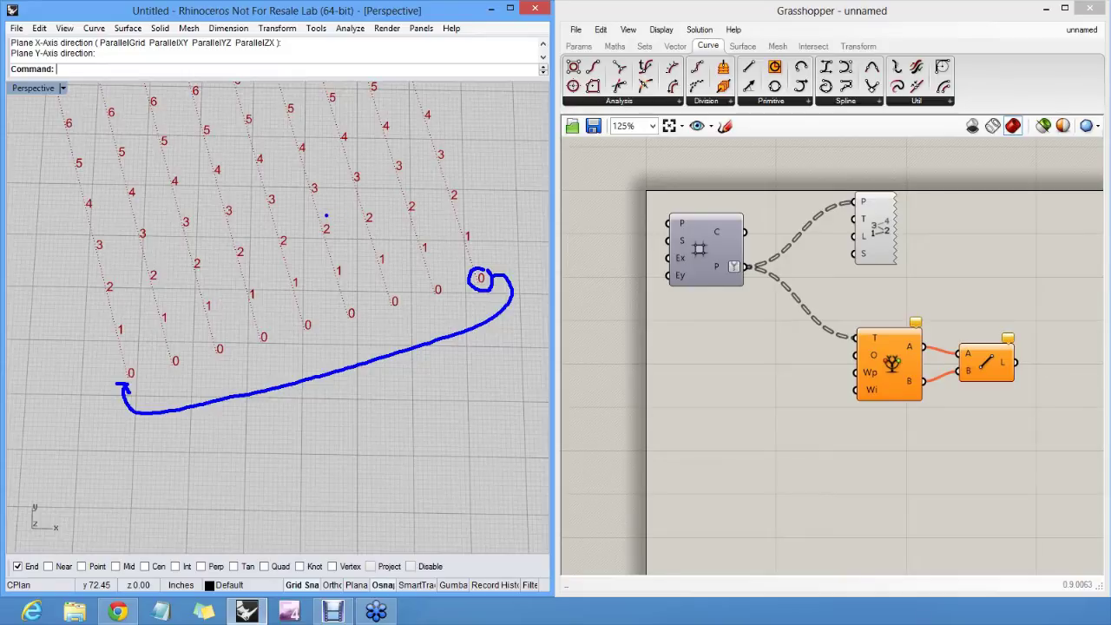
key("Escape")
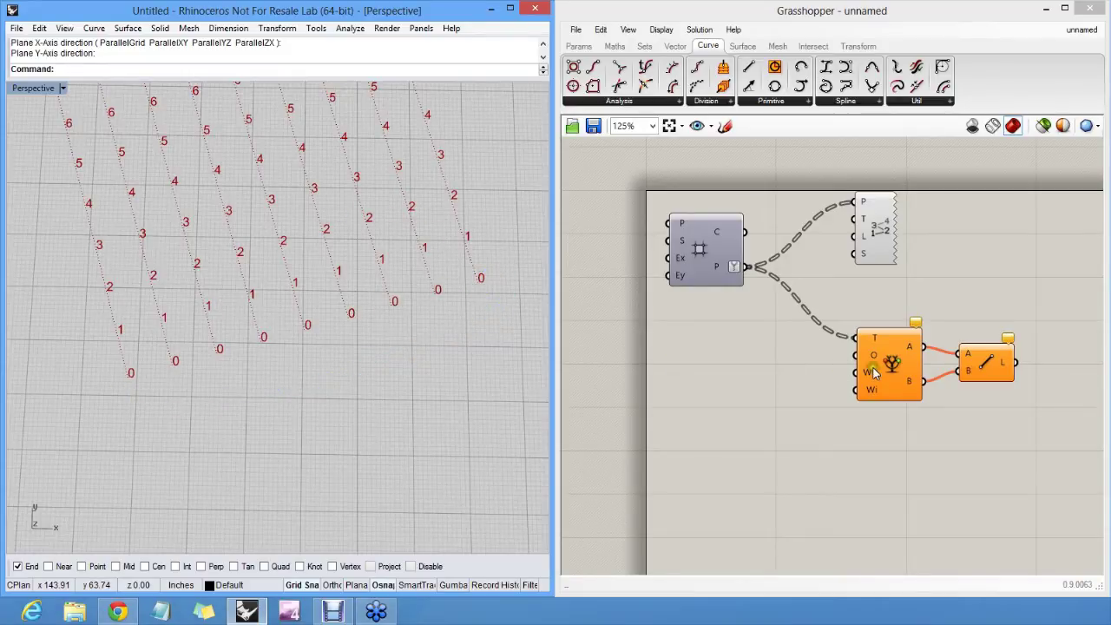
mouse_move(875, 373)
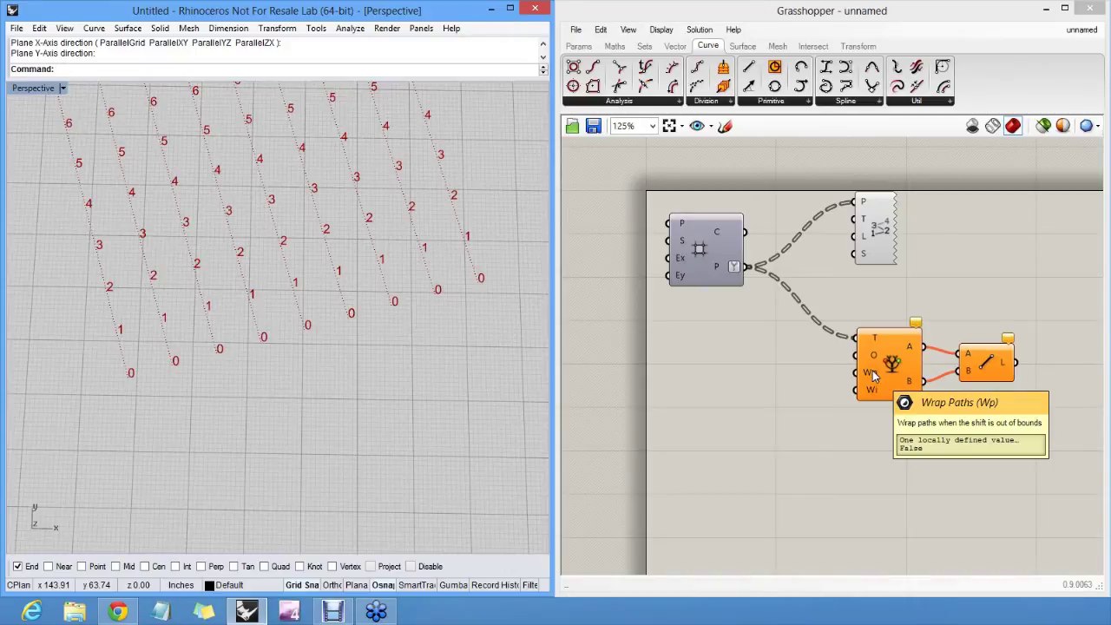
mouse_move(874, 394)
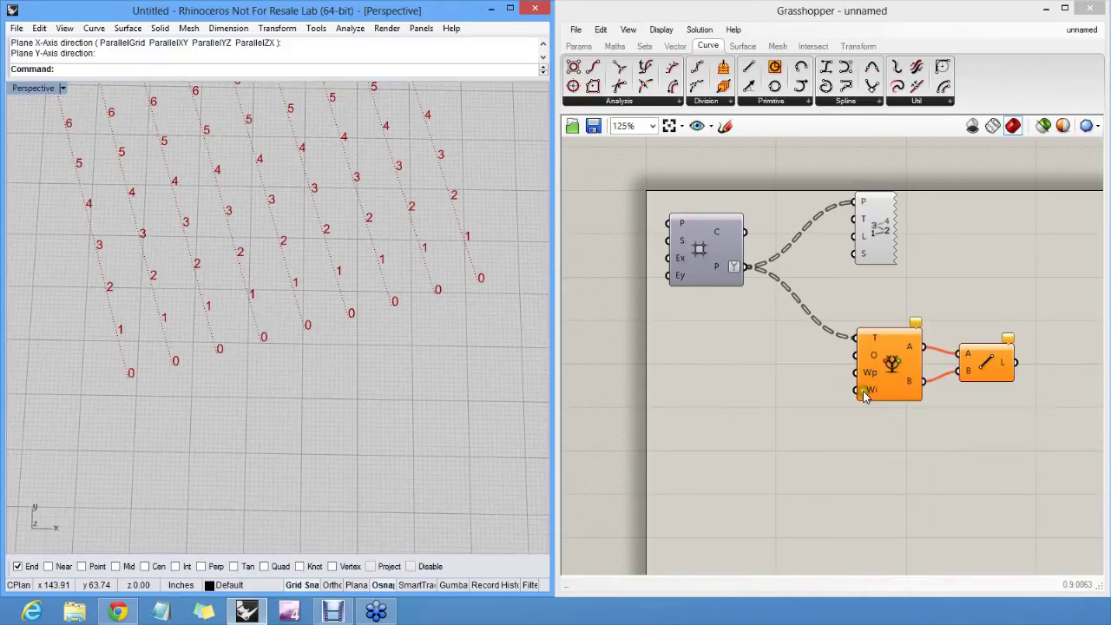
Nudge the Relative Item toward the Line component, then add a Panel beside it with Multiline Data turned off
mouse_move(894, 366)
left_mouse_down()
mouse_move(911, 363)
mouse_move(902, 366)
left_mouse_up()
left_click(895, 300)
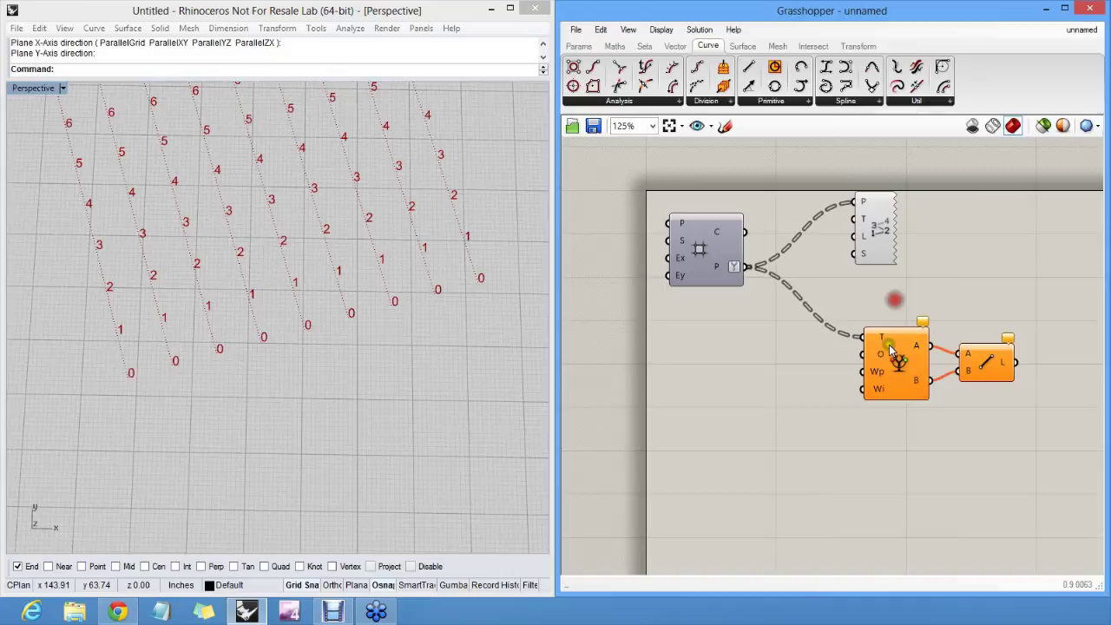
mouse_move(882, 357)
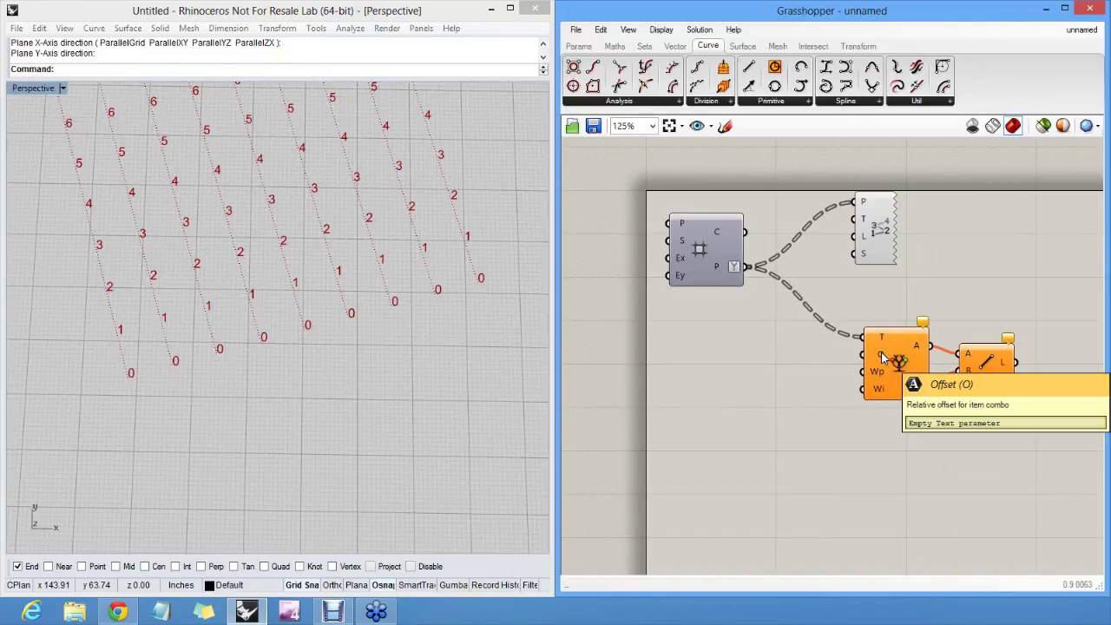
double_click(714, 369)
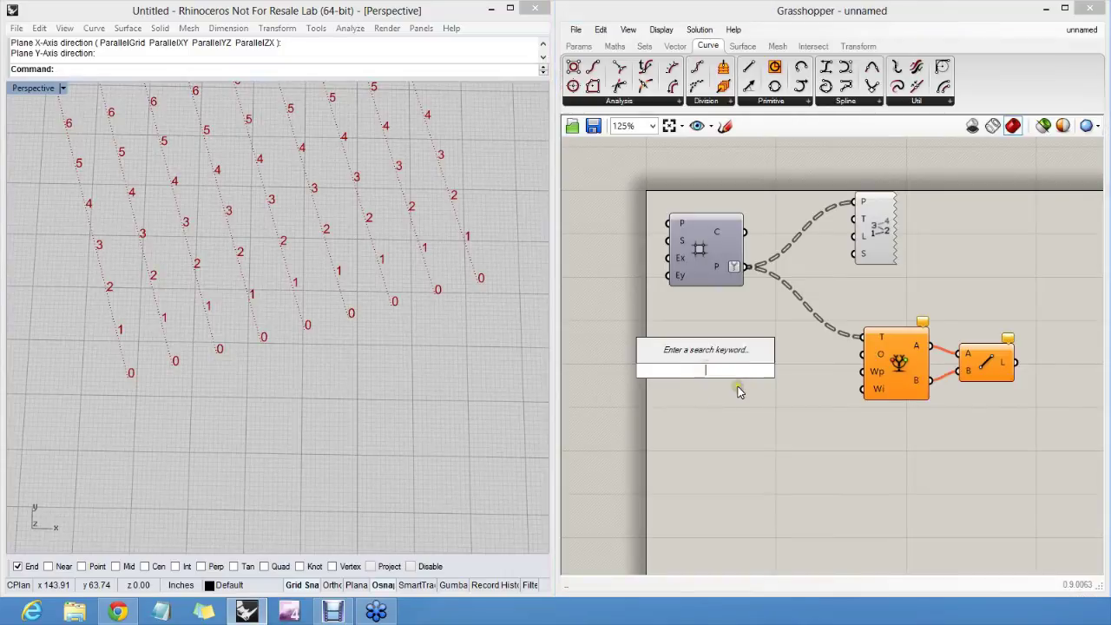
type("\"")
left_click(738, 387)
right_click(721, 364)
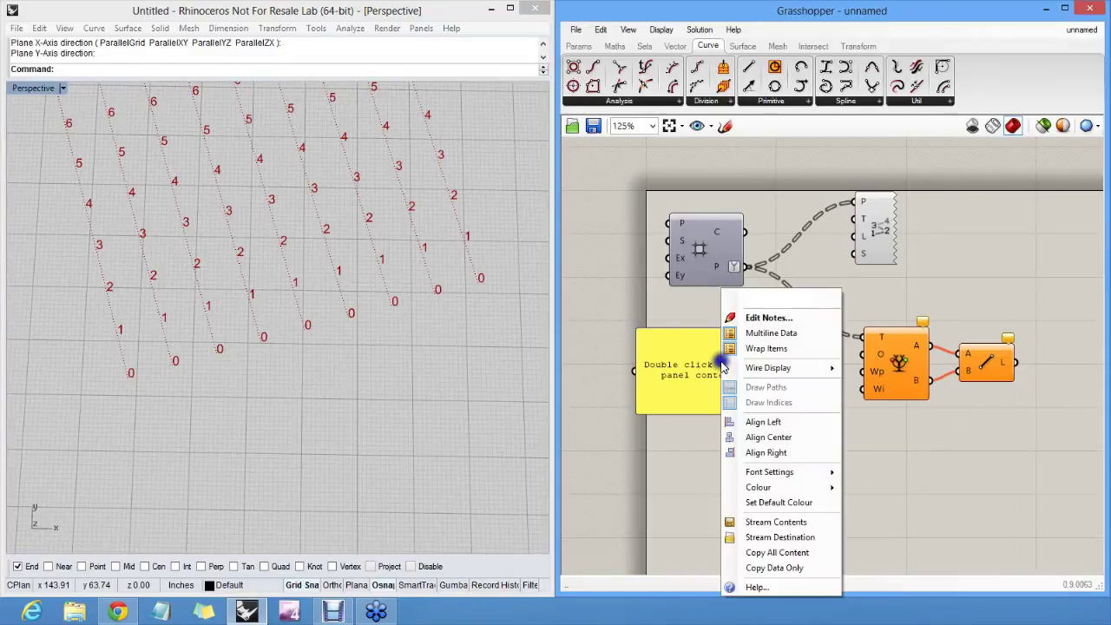
left_click(771, 334)
Resize the Panel to a short, wide box and connect it to the Relative Item's O (Offset) input
left_click_drag(775, 413, 744, 372)
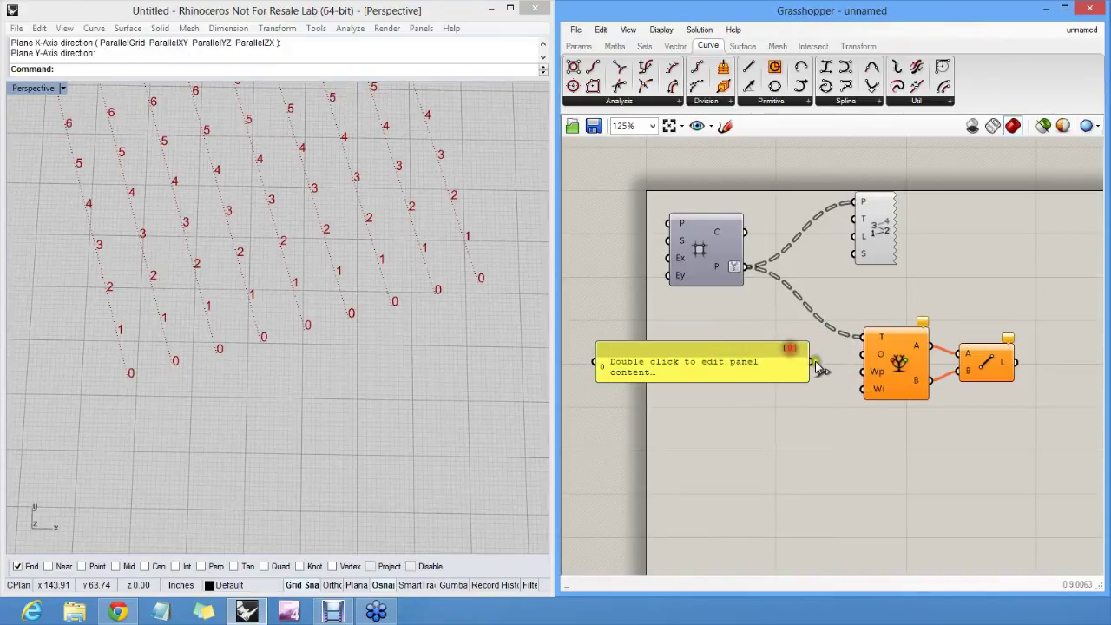
left_click_drag(809, 361, 862, 357)
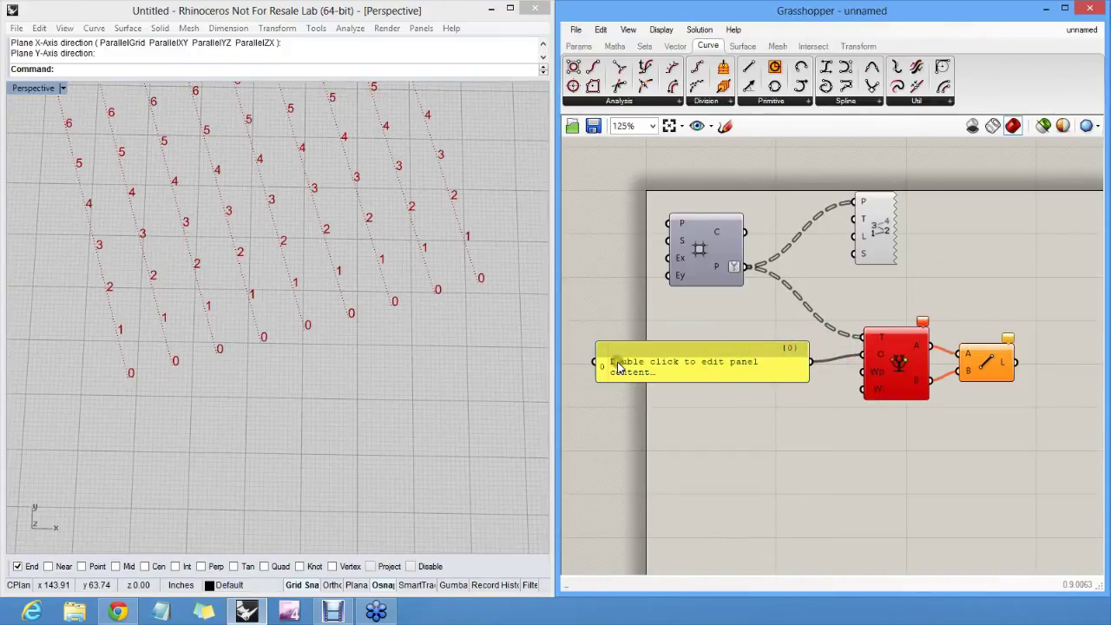
mouse_move(922, 323)
Add a Path Mapper fed by the grid's P output, give it a null mapping, and move it closer to the grid
left_click(579, 45)
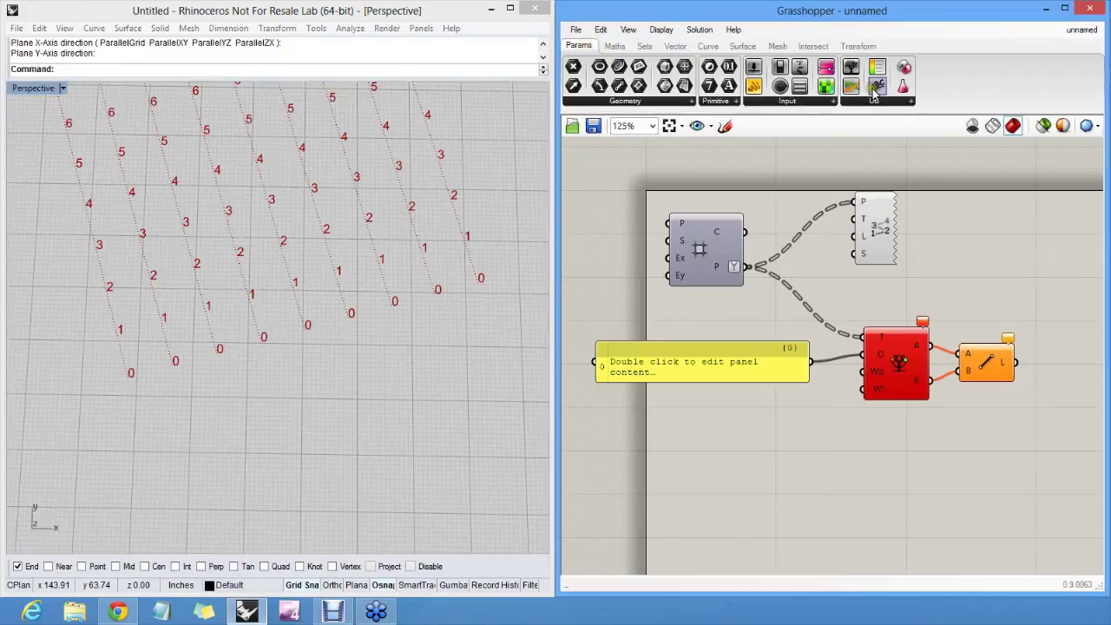
left_click(645, 46)
left_click(847, 102)
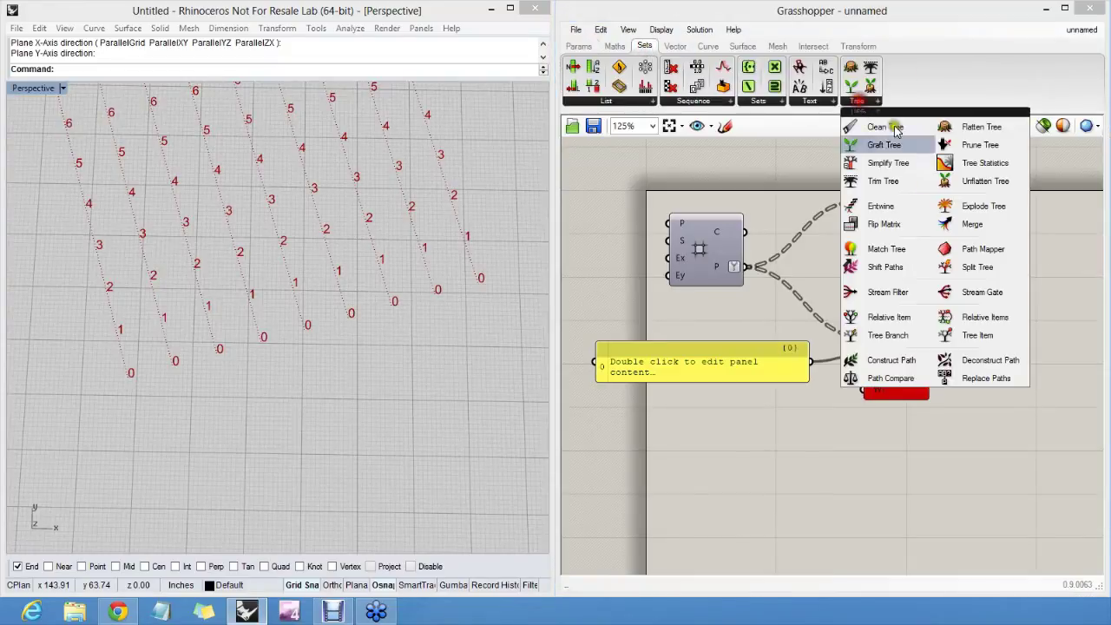
left_click_drag(984, 246, 747, 267)
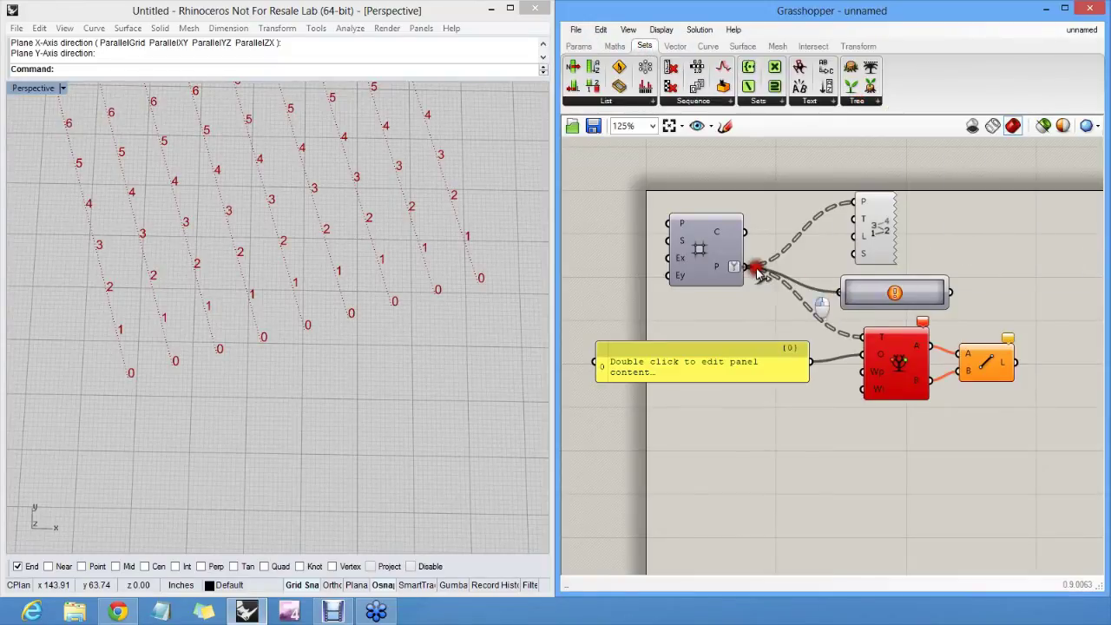
right_click(884, 290)
left_click(920, 315)
left_click_drag(891, 298, 827, 310)
Turn off Simplify on the grid's P output and recreate the Path Mapper's null mapping as {A;B;C} to {A;B;C}
right_click(718, 271)
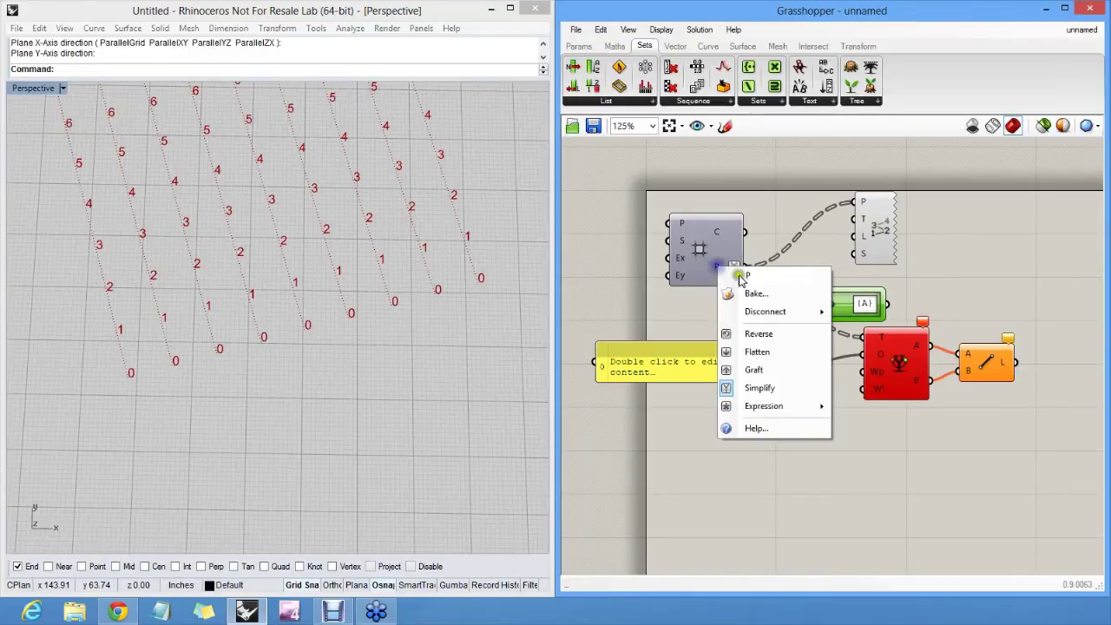
left_click(754, 369)
right_click(786, 302)
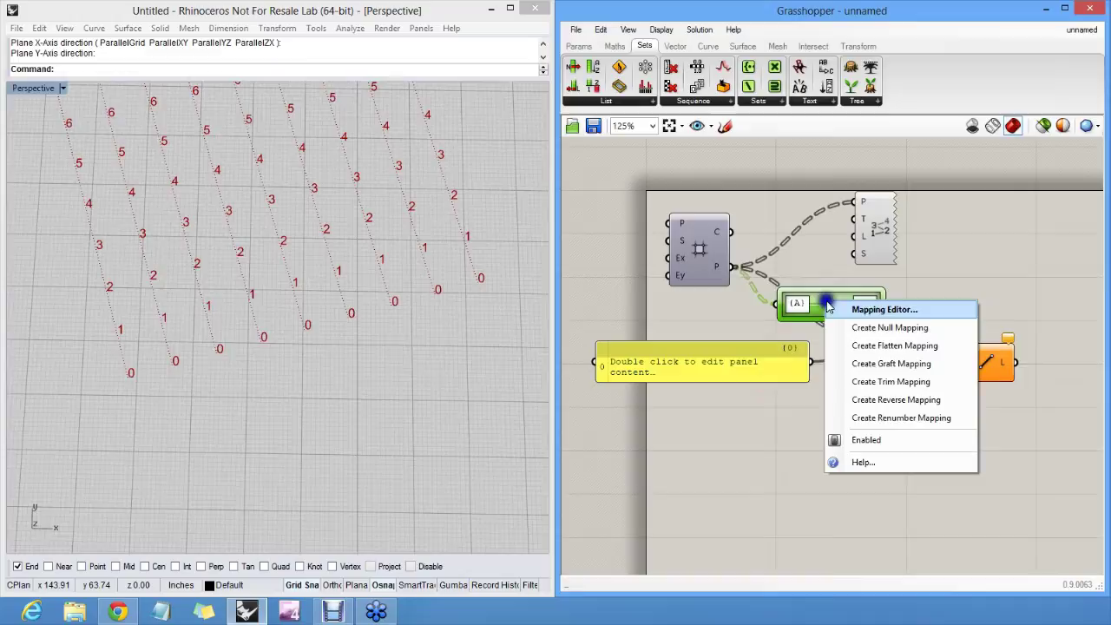
left_click(868, 362)
left_click_drag(868, 304, 915, 280)
scroll(855, 284, "up", 1)
scroll(856, 286, "up", 5)
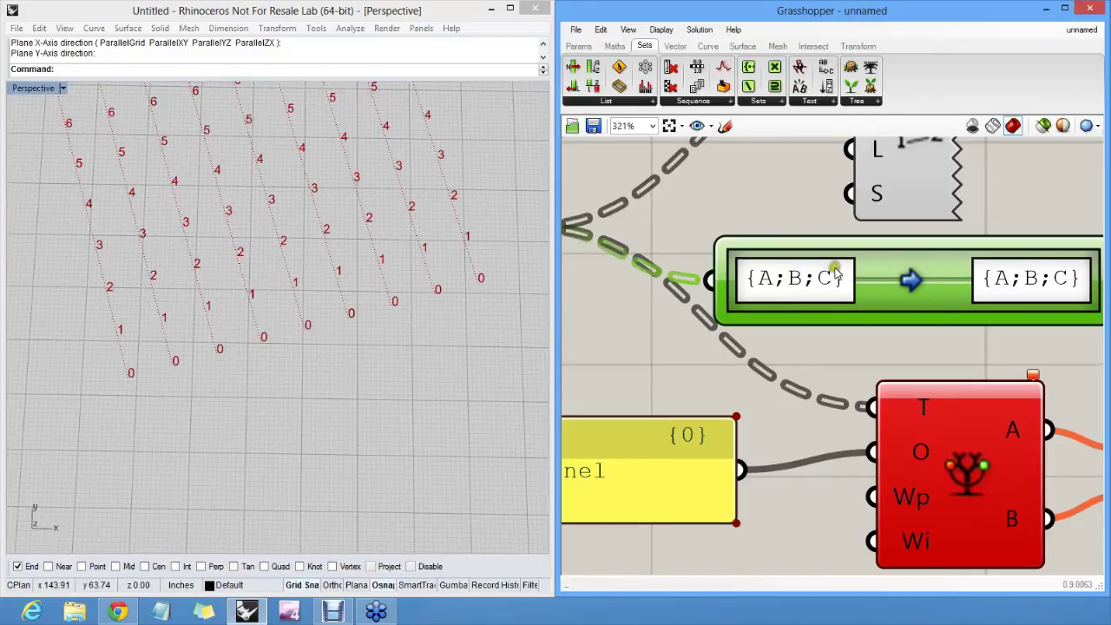
Enter {0;0;0}[0] as the content of the Panel feeding the Relative Item's Offset input
right_click_drag(771, 342, 980, 305)
scroll(905, 271, "down", 3)
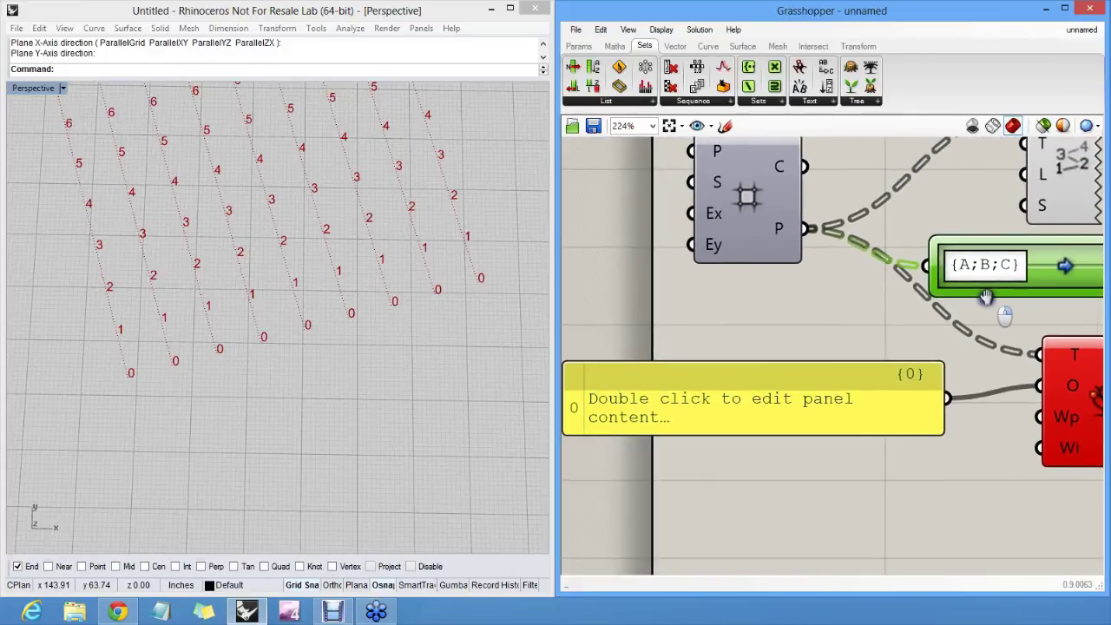
left_click_drag(832, 384, 866, 369)
double_click(867, 369)
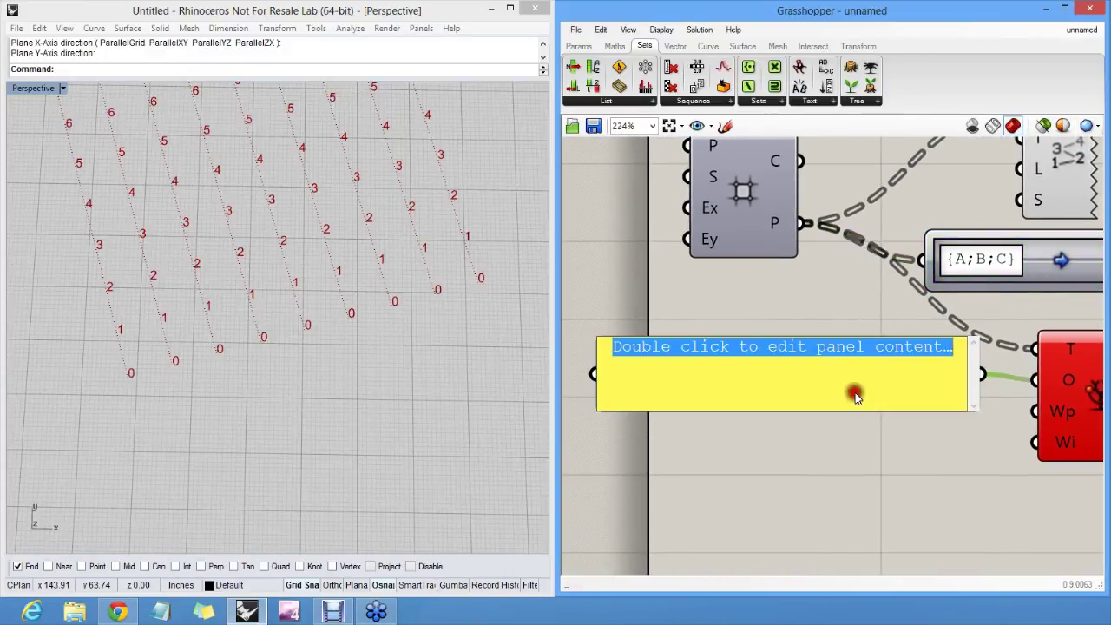
type("{")
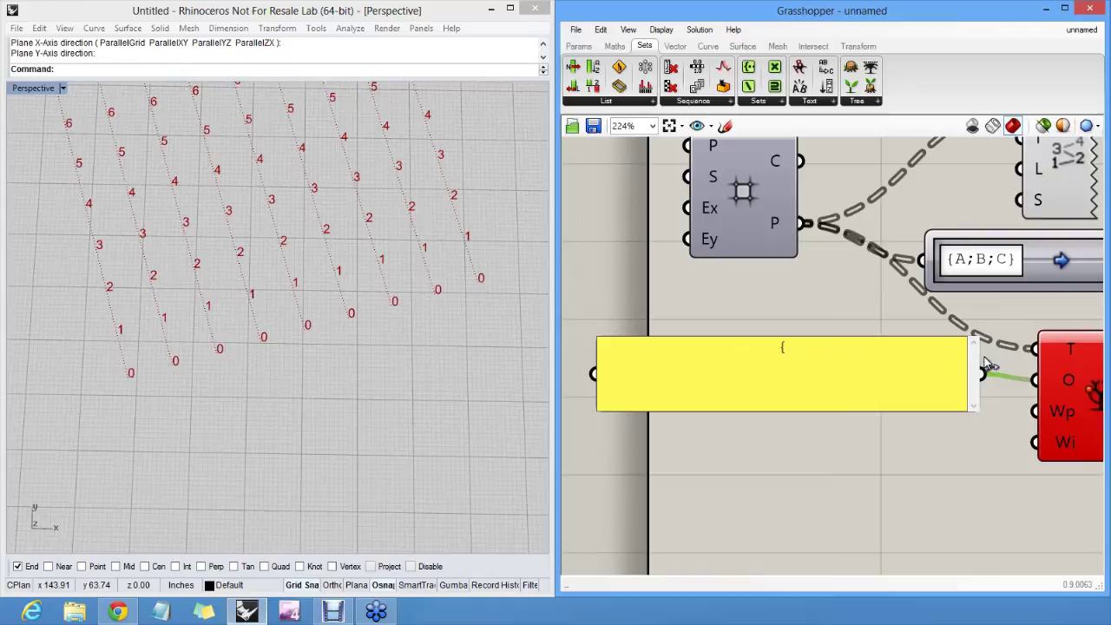
type("0;0;0}[0]")
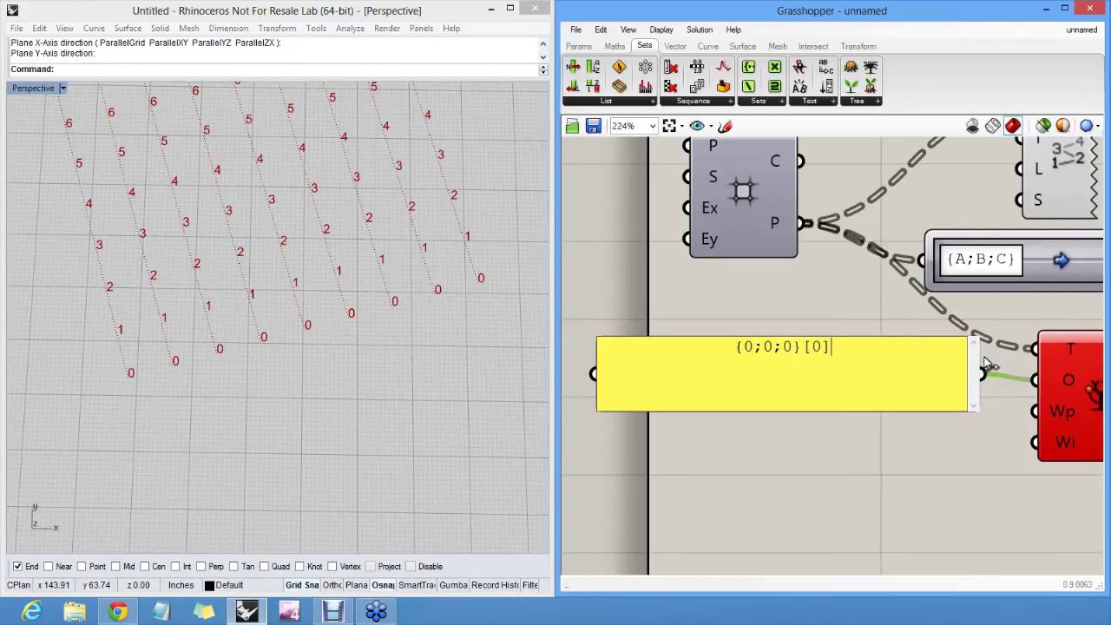
Change the third path index in the Panel to +1, so the offset reads {0;0;+1}[0]
left_click(819, 346)
left_click(748, 346)
left_click(784, 345)
type("+1")
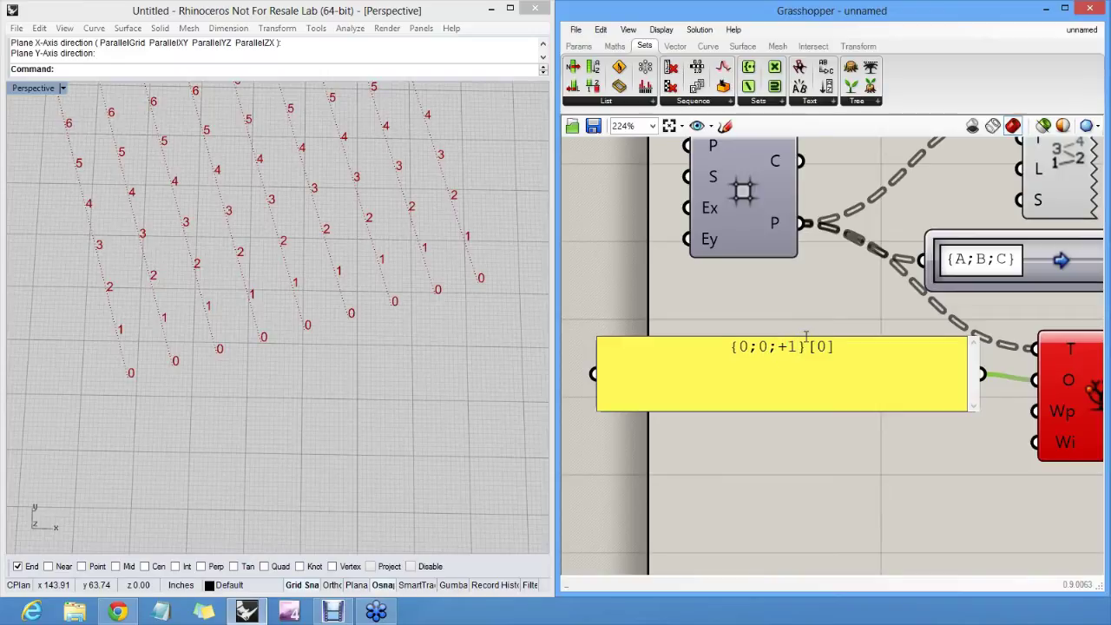
left_click(853, 349)
left_click(850, 316)
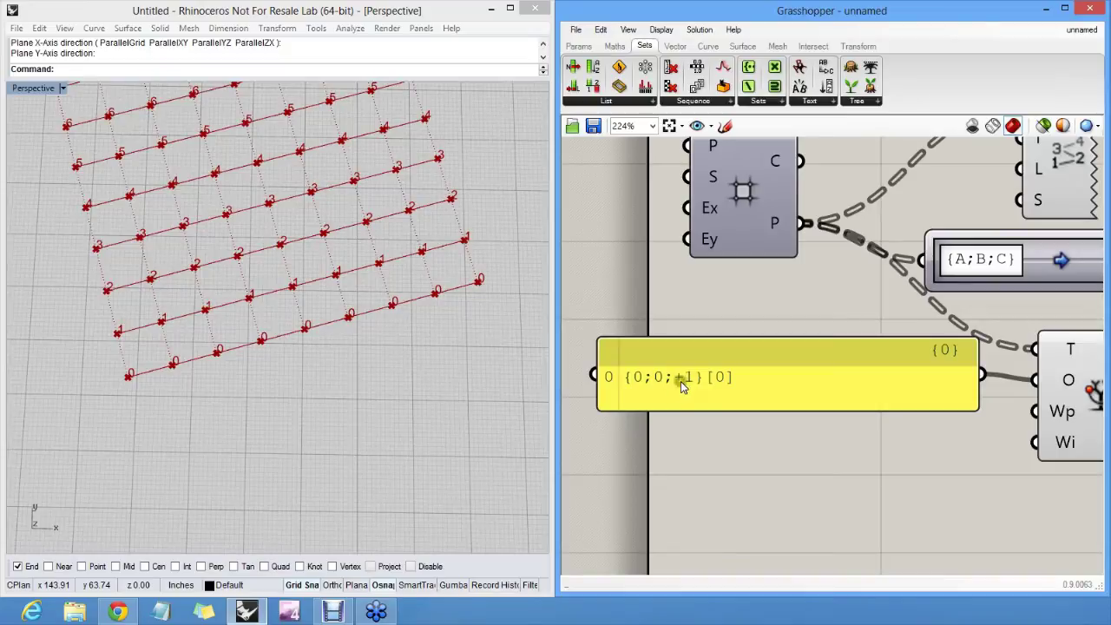
Make the offset Panel slightly taller
scroll(755, 382, "down", 3)
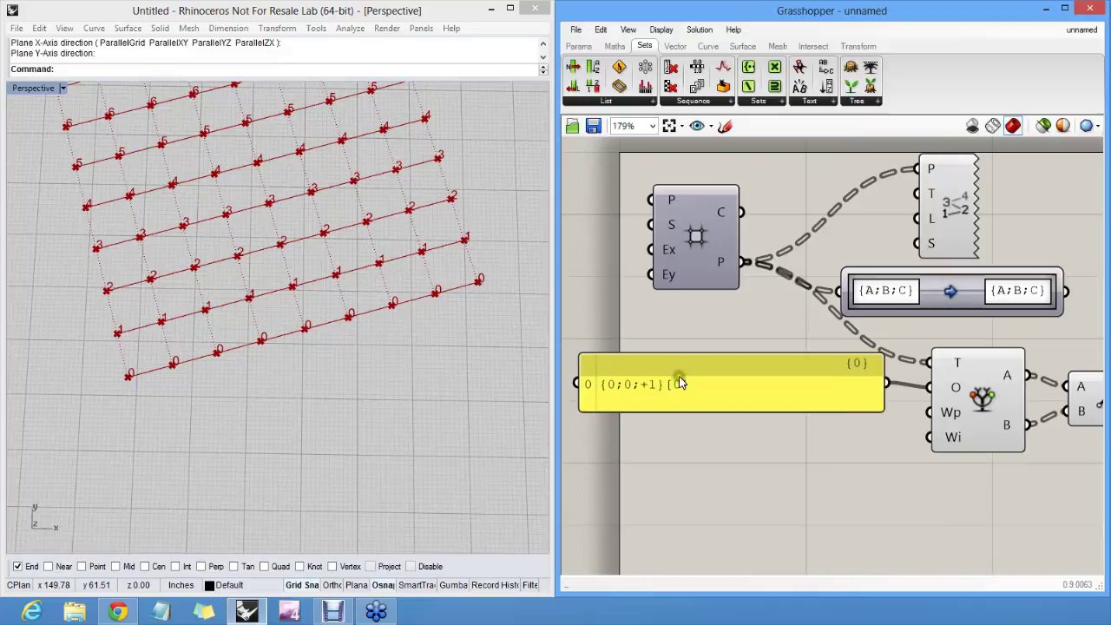
left_click(784, 385)
left_click_drag(784, 385, 771, 436)
left_click(742, 322)
left_click_drag(762, 407, 760, 403)
left_click(728, 341)
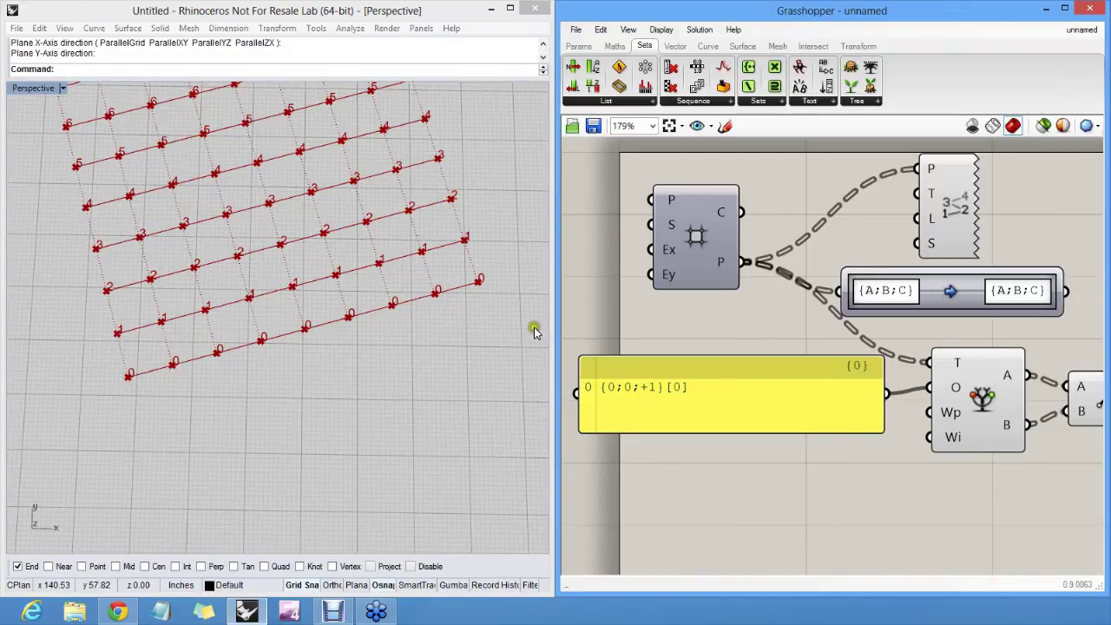
Examine the item index in the Panel's offset text and compare the paths and indices of diagonal points at the grid's corner
double_click(680, 386)
left_click(758, 362)
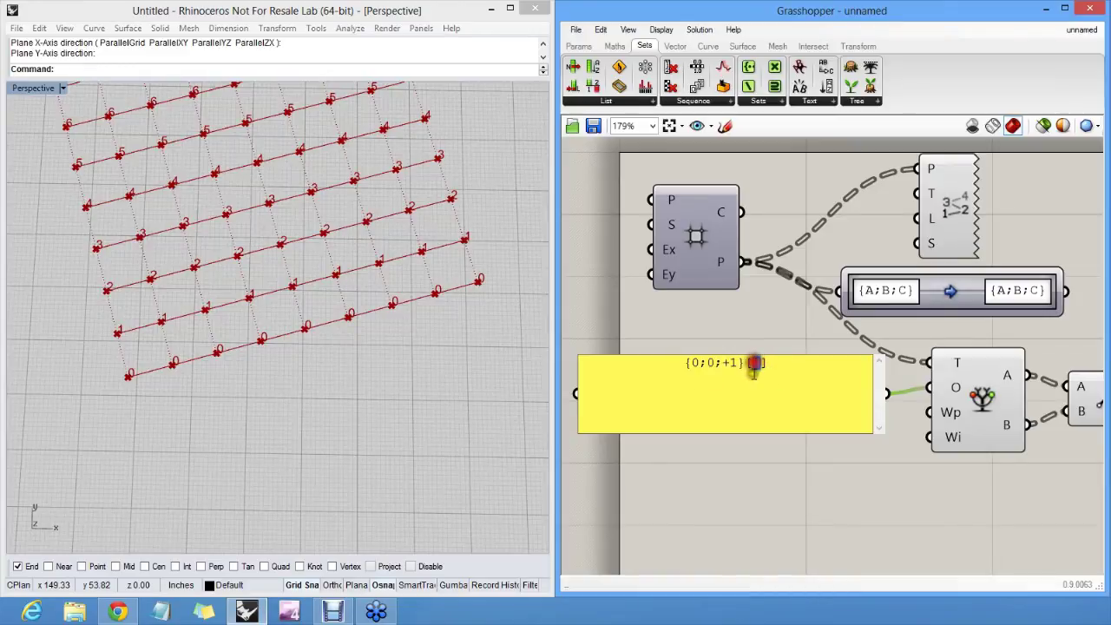
left_click(739, 332)
right_click_drag(196, 368, 254, 363, "shift")
scroll(273, 327, "up", 5)
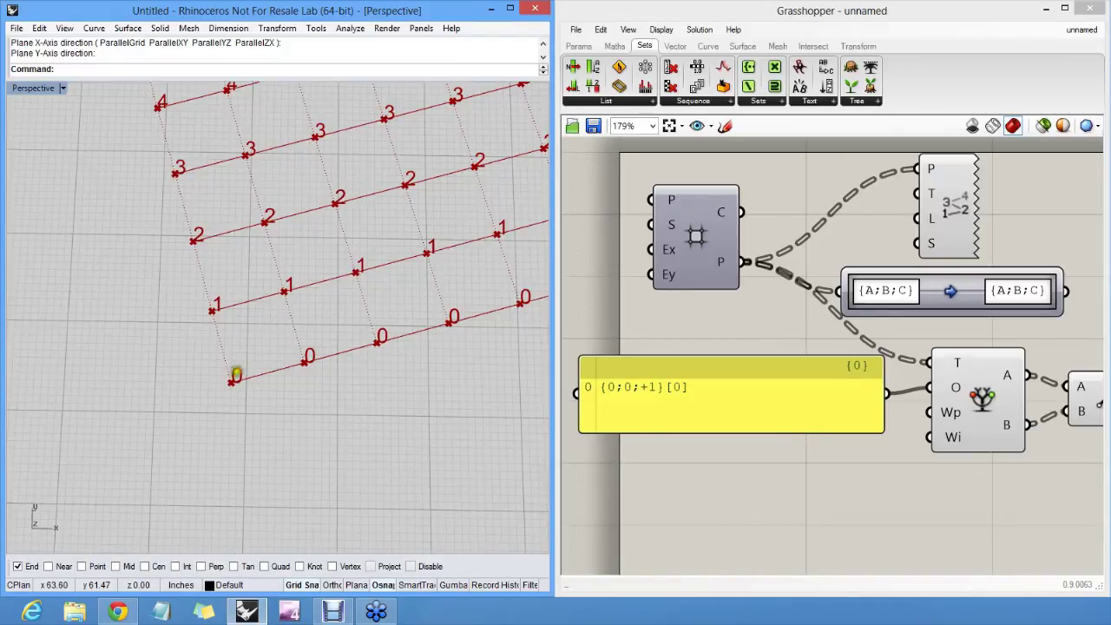
mouse_move(236, 372)
left_mouse_down()
mouse_move(224, 392)
mouse_move(239, 373)
left_mouse_up()
mouse_move(283, 286)
left_mouse_down()
mouse_move(290, 304)
mouse_move(286, 283)
left_mouse_up()
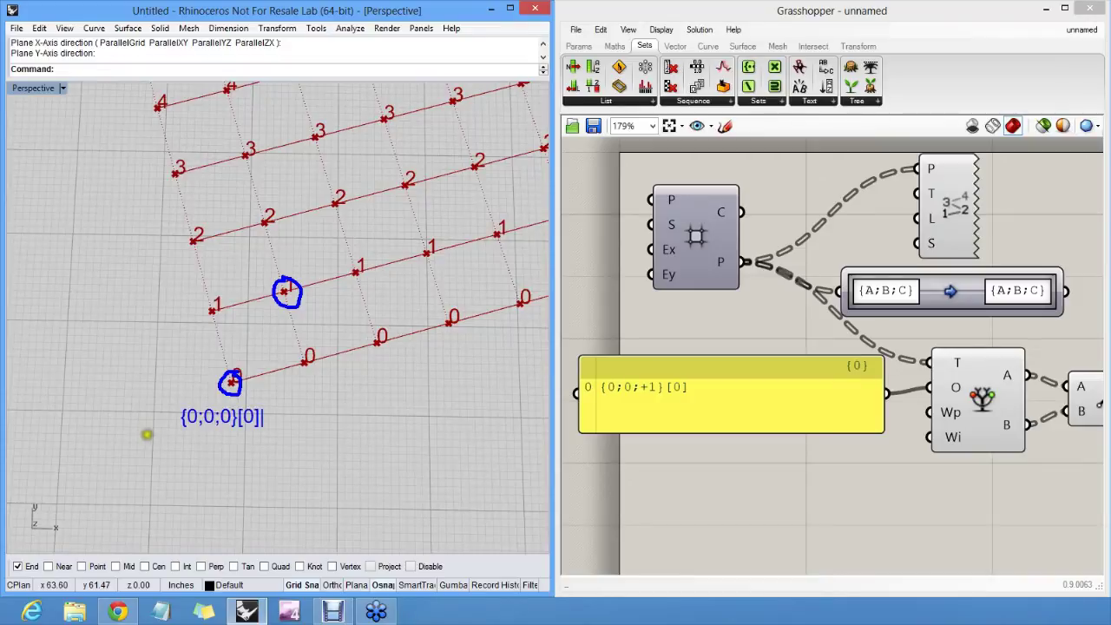
left_click(259, 405)
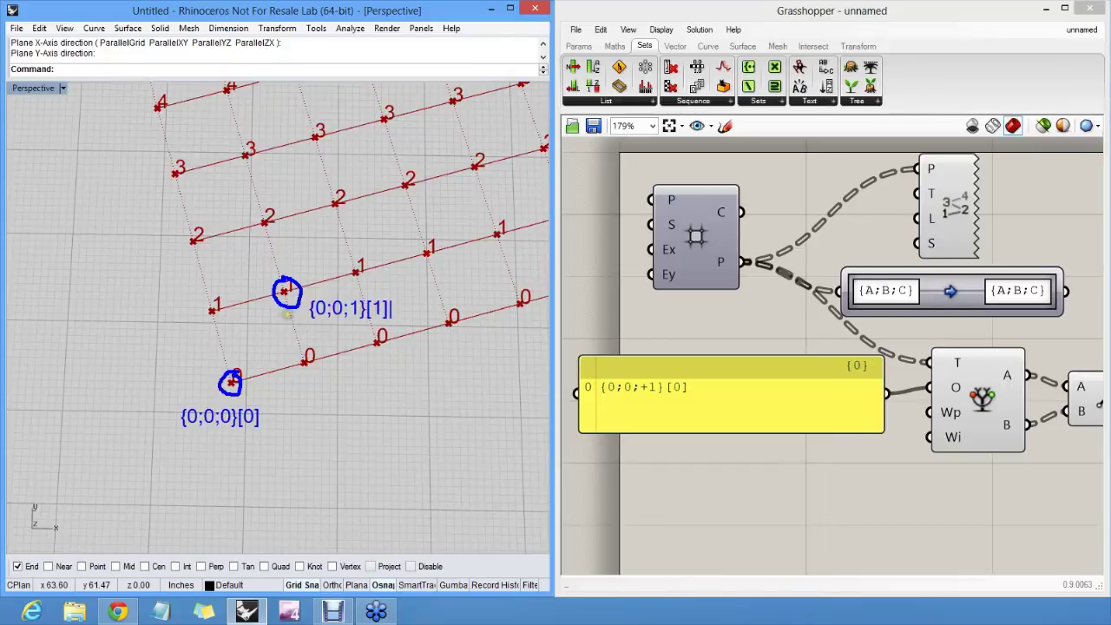
left_click(387, 301)
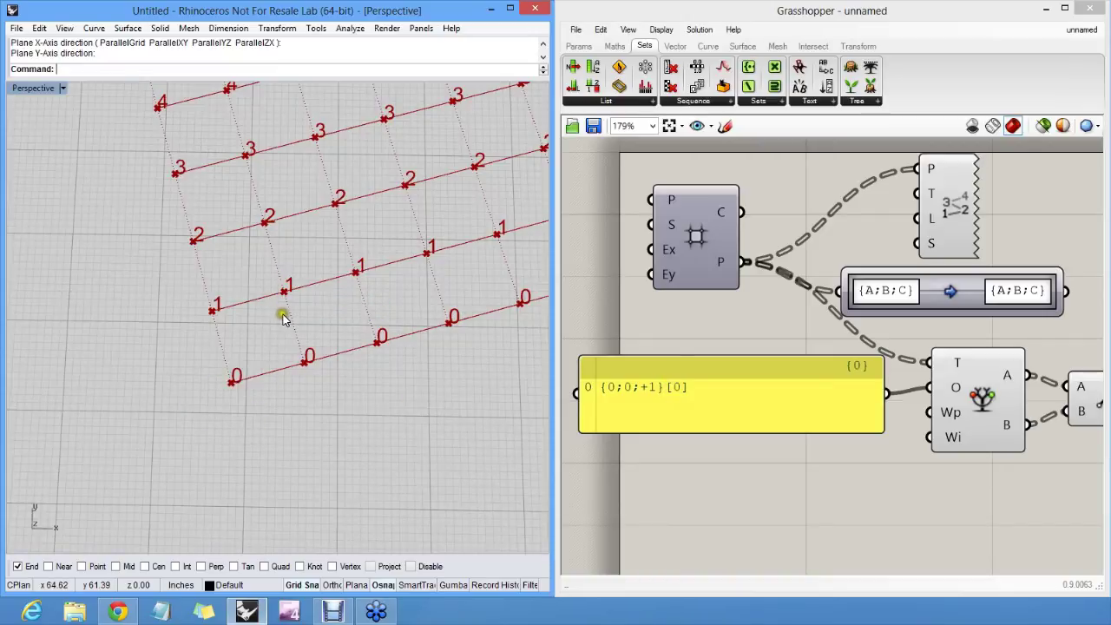
Change the item index in the offset Panel to +1, so the text reads {0;0;+1}[+1]
double_click(680, 393)
left_click(752, 363)
double_click(756, 363)
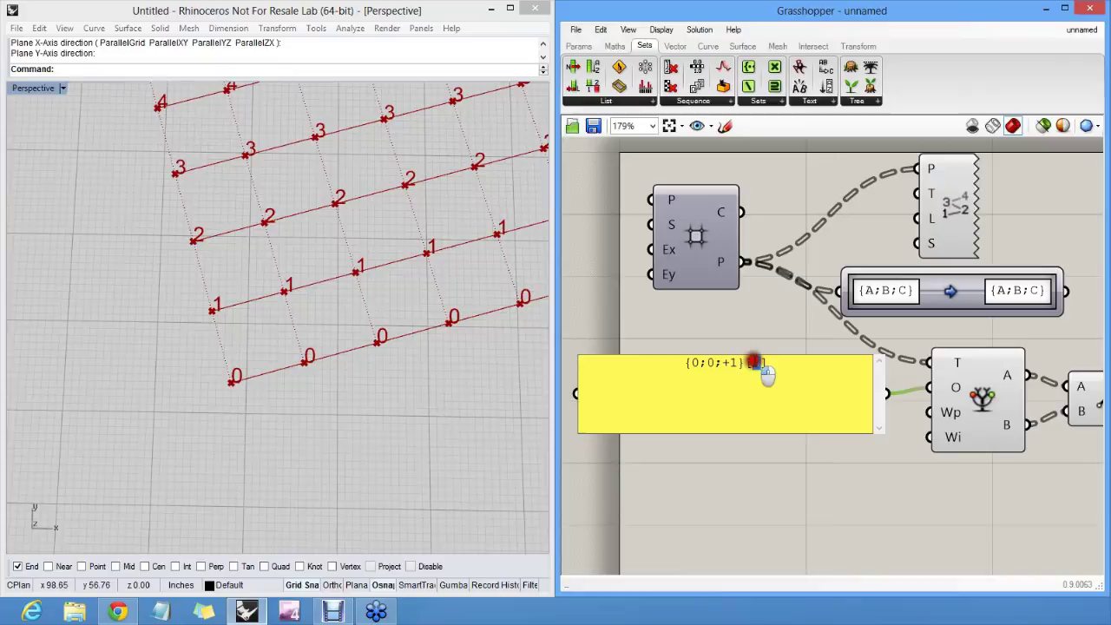
type("+1")
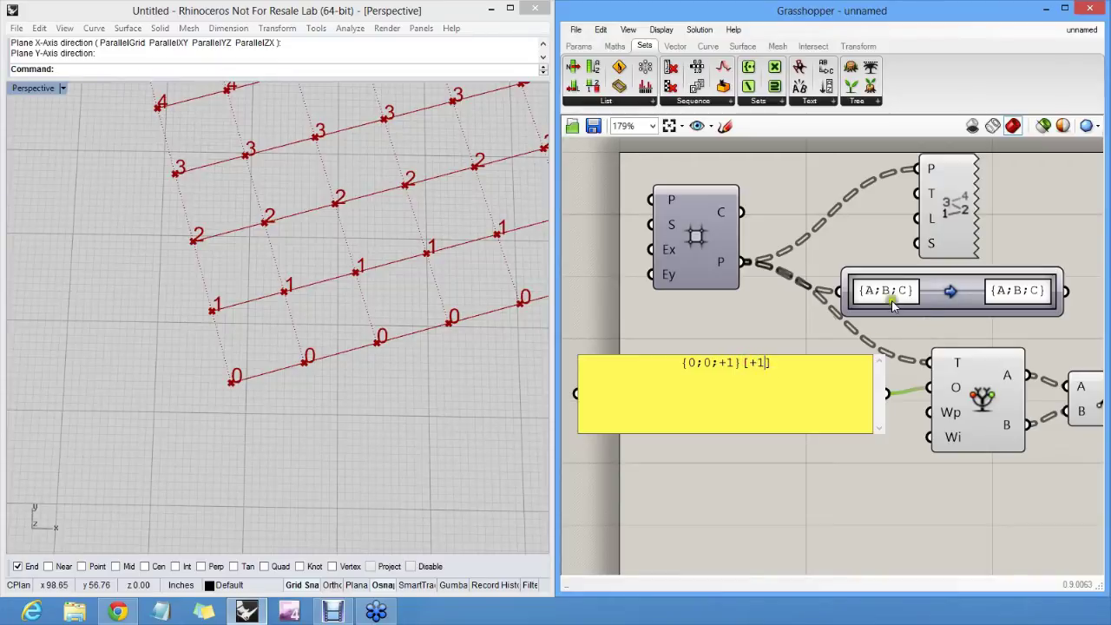
left_click(781, 322)
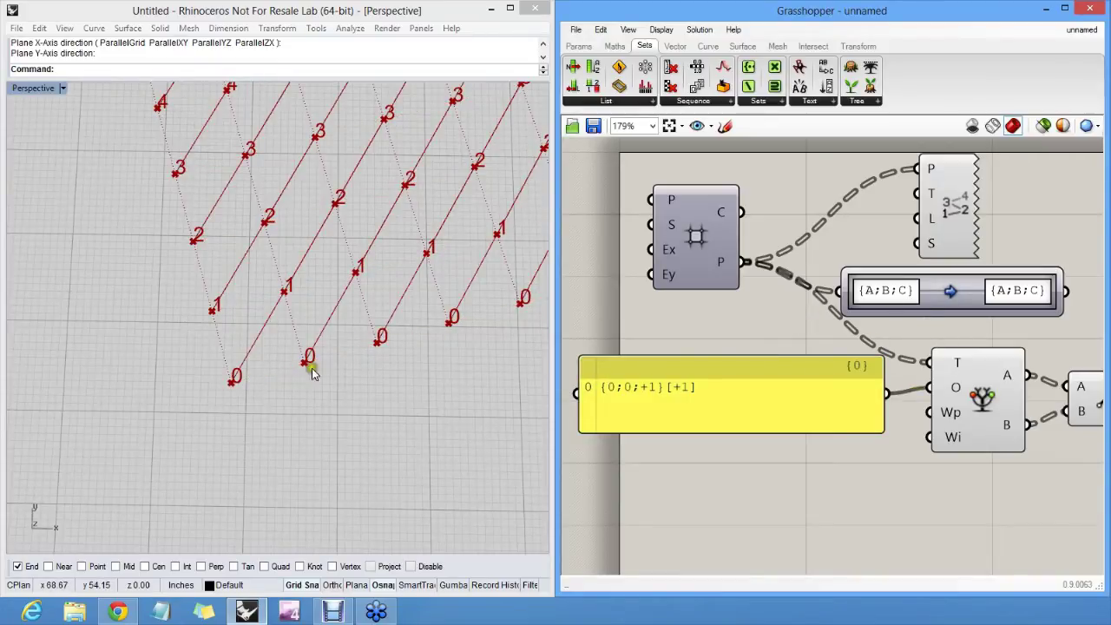
Set the Relative Item's Wi (wrap items) input to True
right_click_drag(354, 278, 347, 399)
scroll(335, 248, "down", 5)
right_click_drag(335, 249, 277, 293)
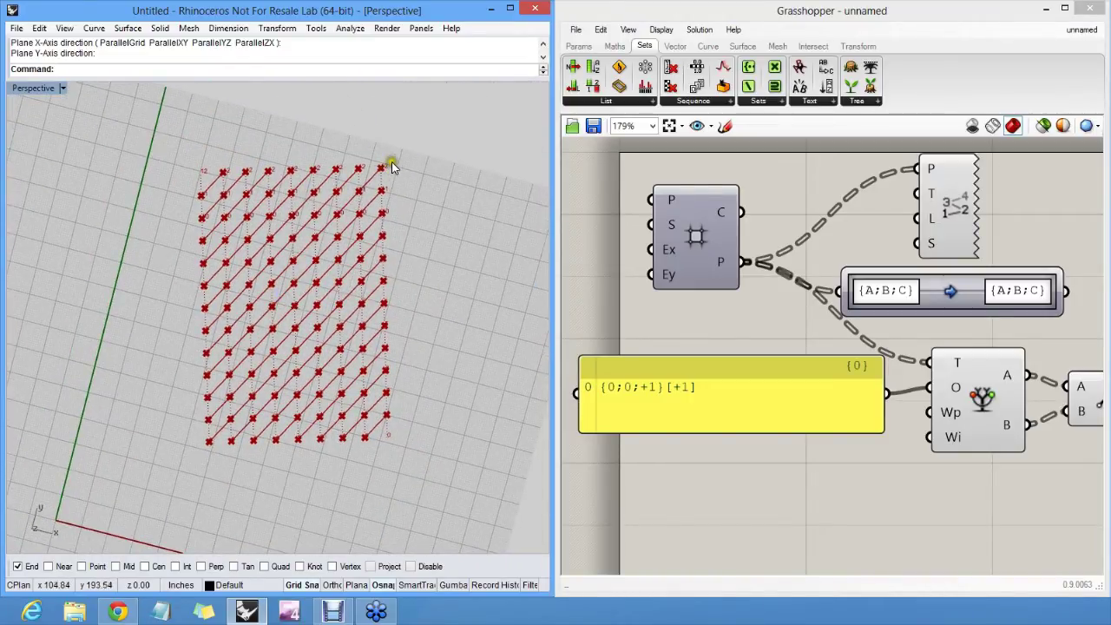
left_click(736, 321)
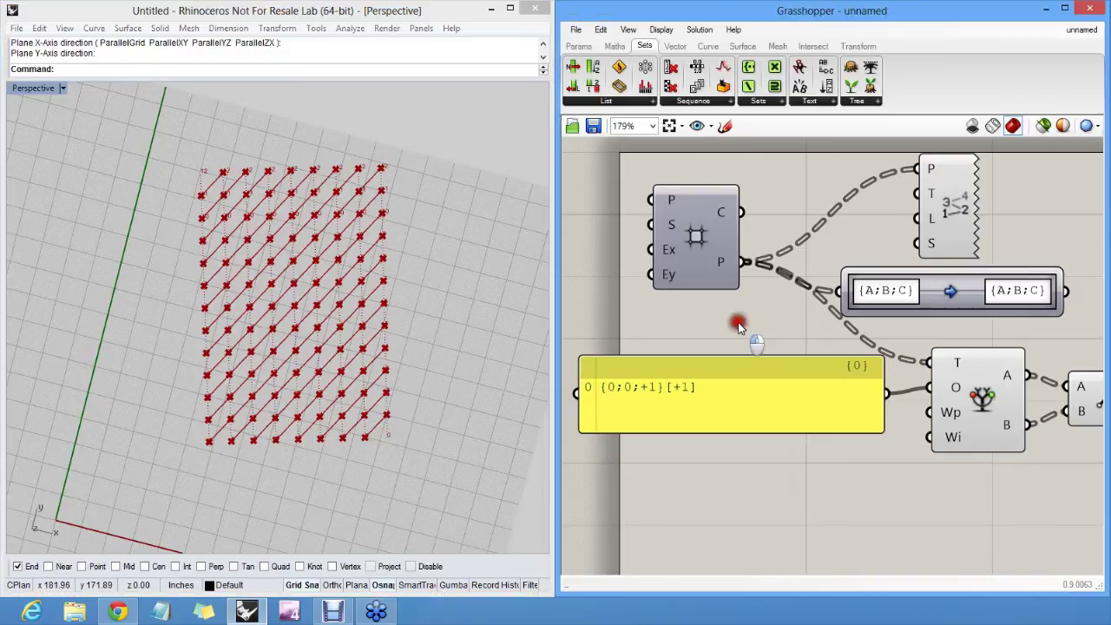
right_click(954, 439)
left_click(1012, 488)
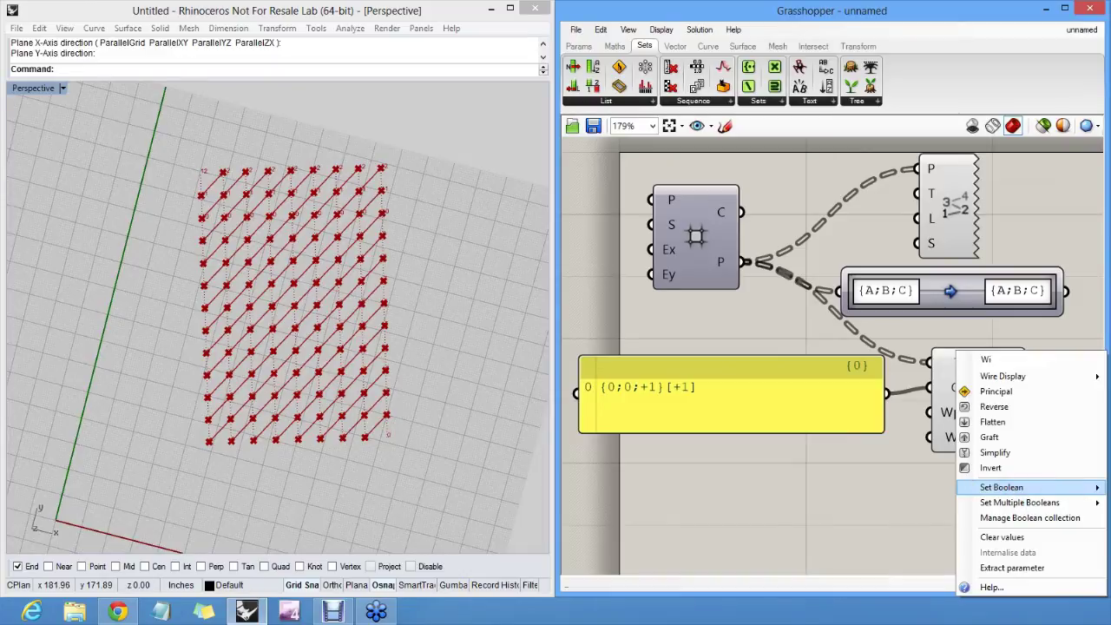
key("Escape")
Try driving the Relative Item's Wp and Wi inputs with a Boolean Toggle set to True, and delete the toggle
left_click(579, 45)
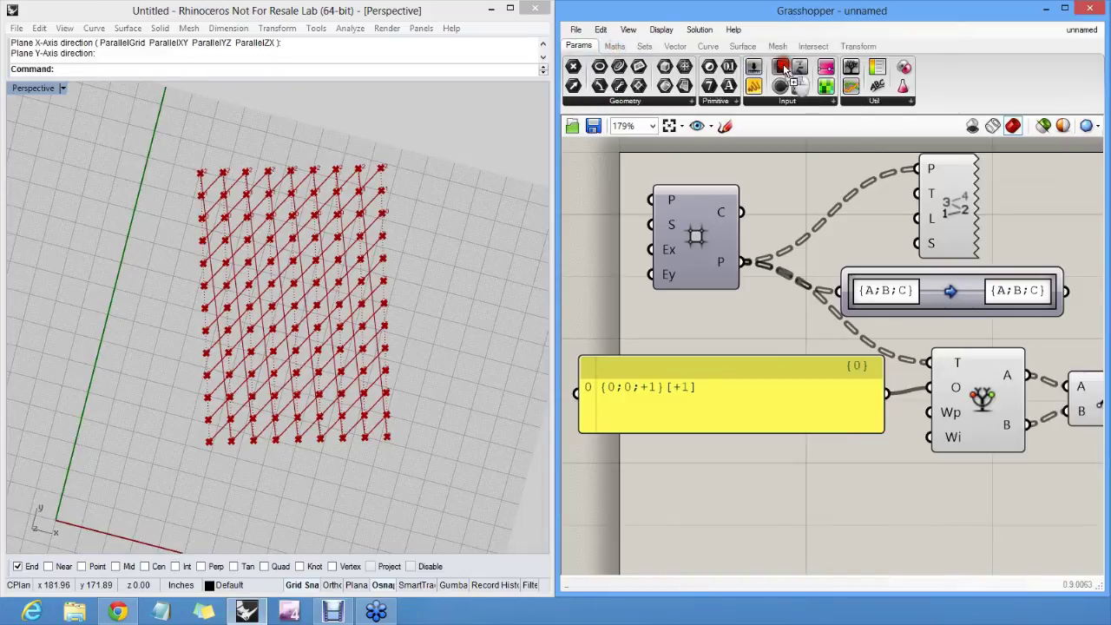
left_click_drag(783, 70, 817, 473)
left_click_drag(887, 474, 928, 437)
left_click(852, 474)
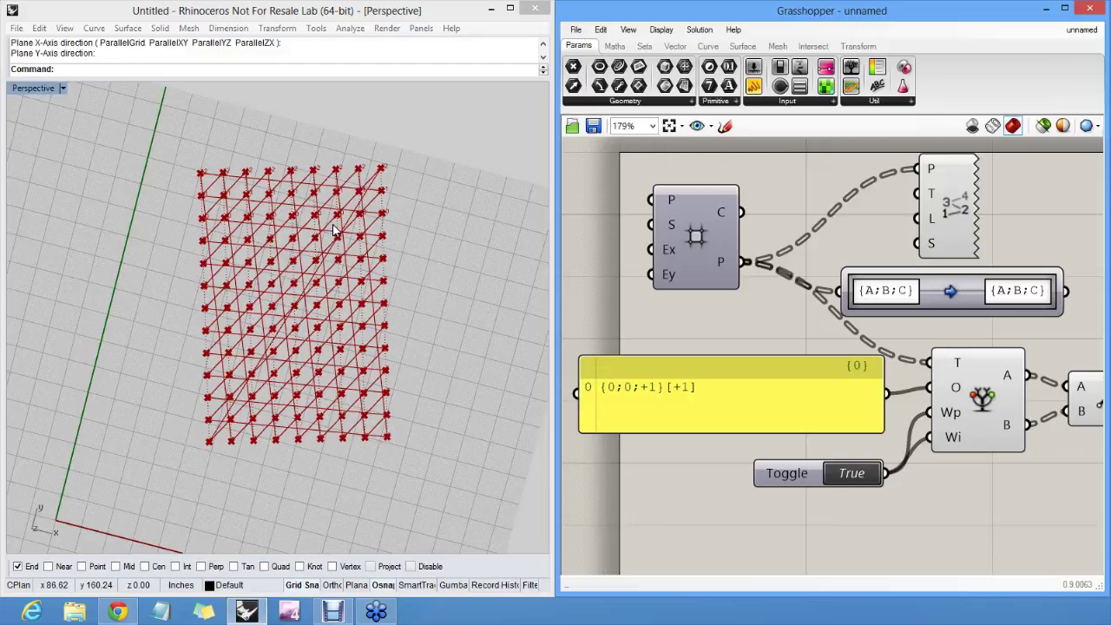
left_click(852, 475)
left_click(814, 475)
key("Delete")
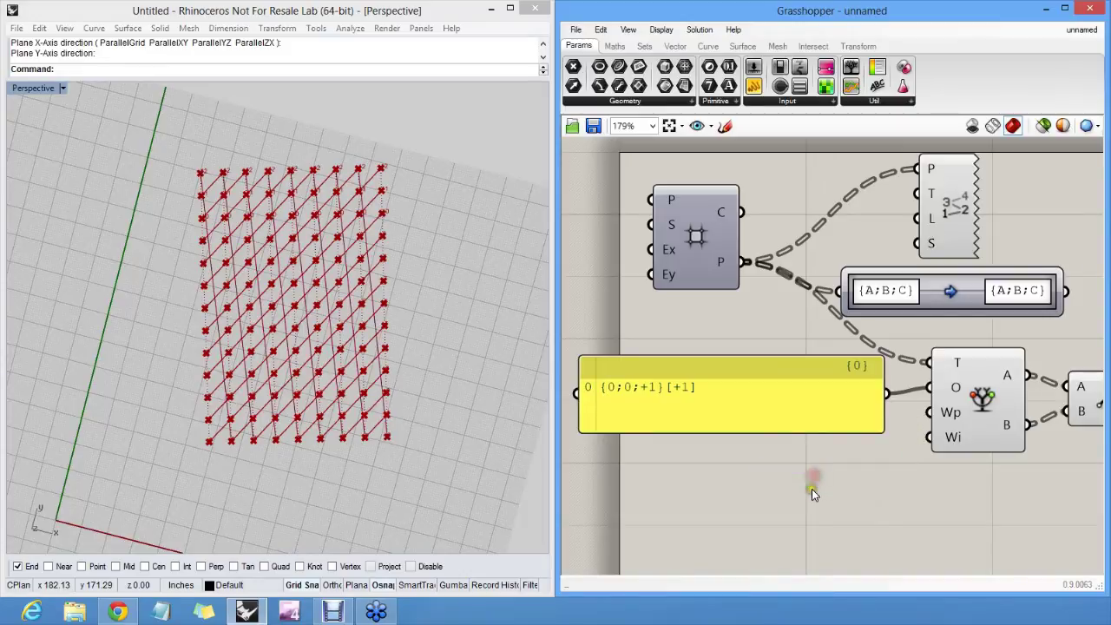
Switch the canvas components from drawing icons to drawing their names
right_click_drag(761, 441, 772, 434)
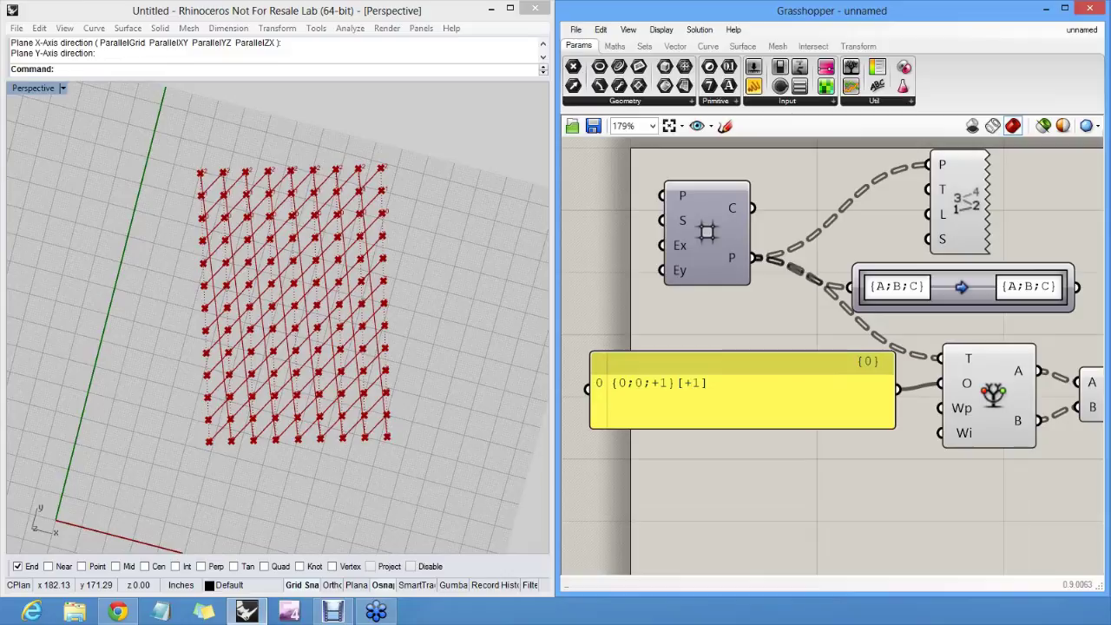
scroll(832, 198, "down", 1)
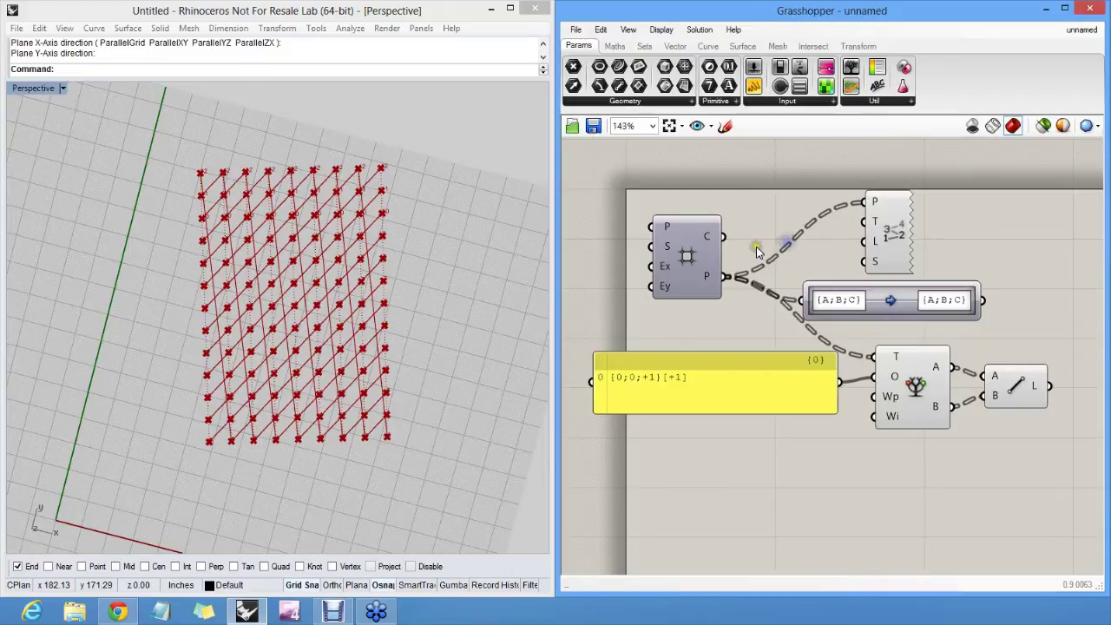
left_click(661, 29)
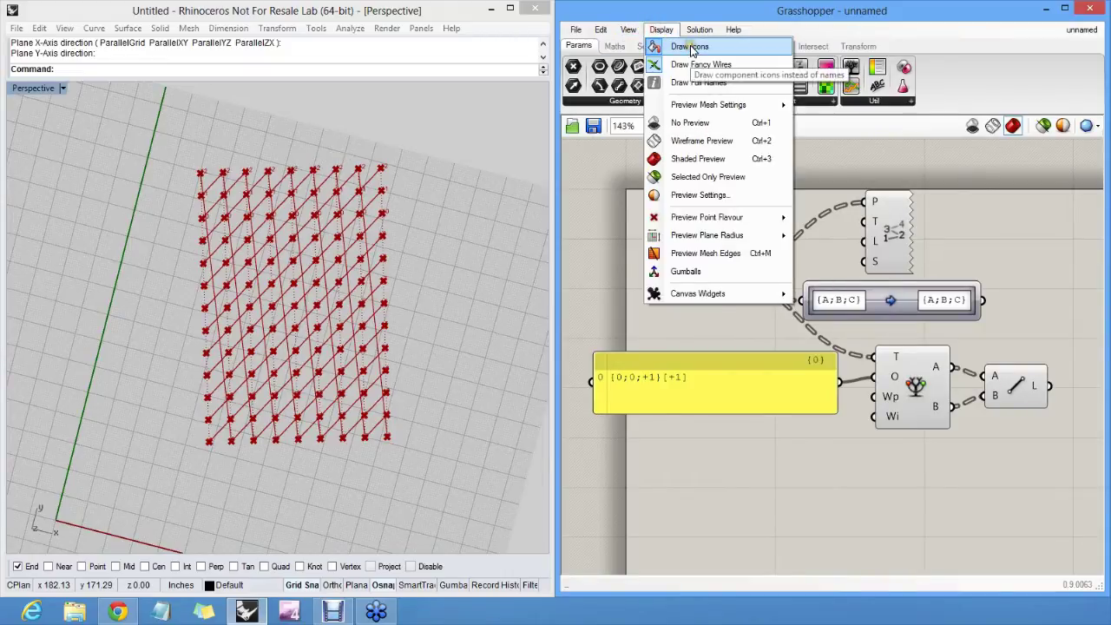
left_click(691, 48)
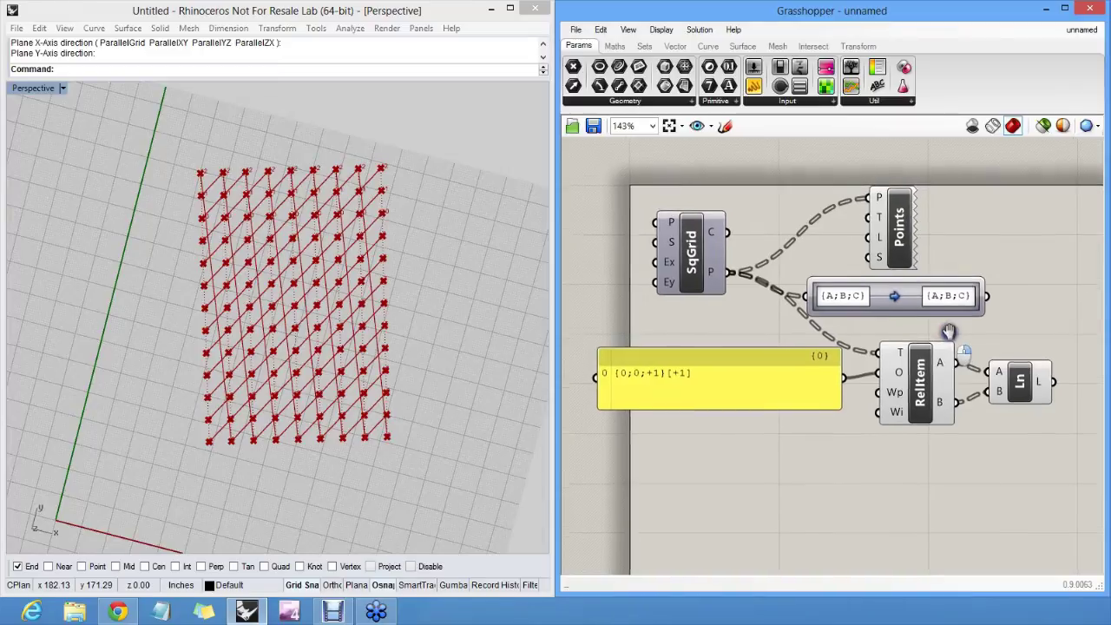
Add a Param Viewer beside the Points component, feed it the square grid's P output, and make it slightly taller
scroll(949, 330, "up", 2)
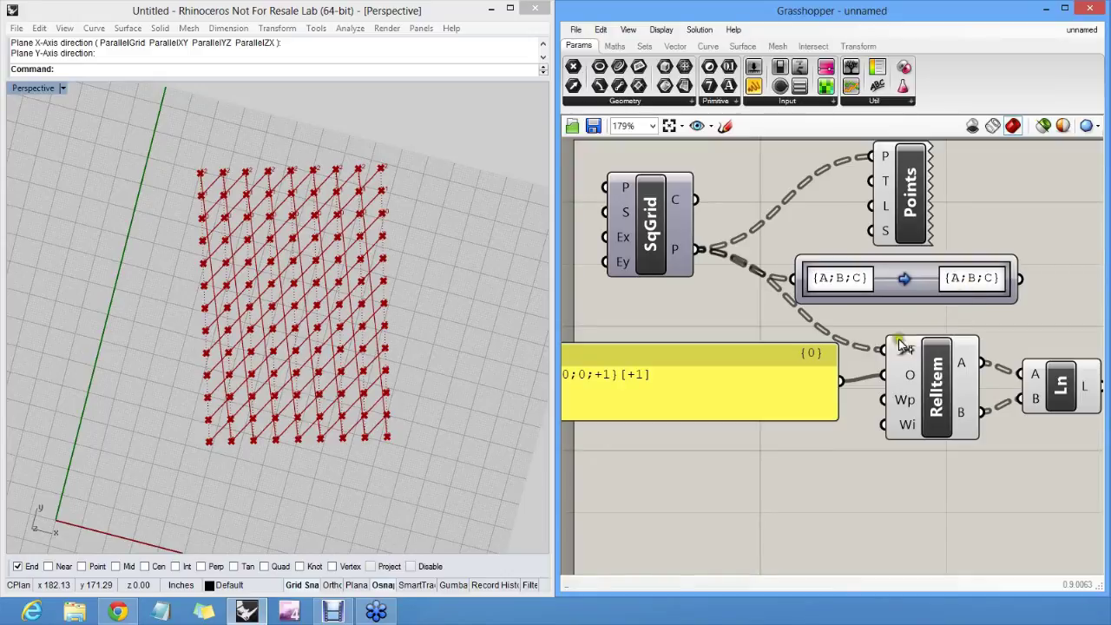
mouse_move(876, 307)
right_mouse_down()
mouse_move(867, 331)
mouse_move(868, 284)
mouse_move(893, 297)
right_mouse_up()
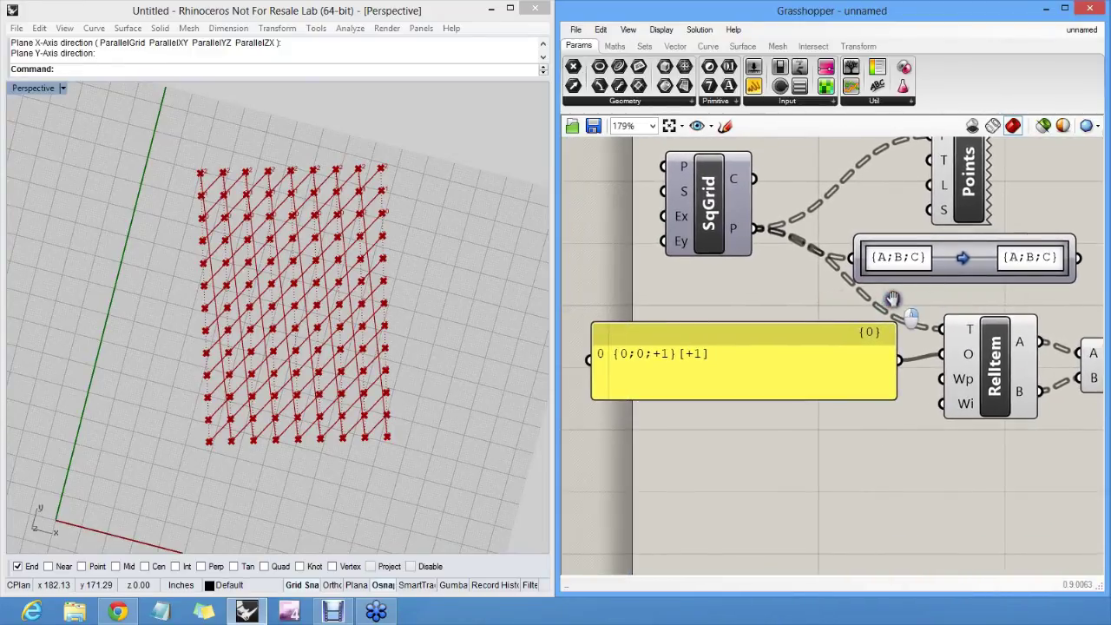
left_click_drag(836, 351, 835, 353)
left_click(814, 288)
right_click_drag(807, 304, 836, 320)
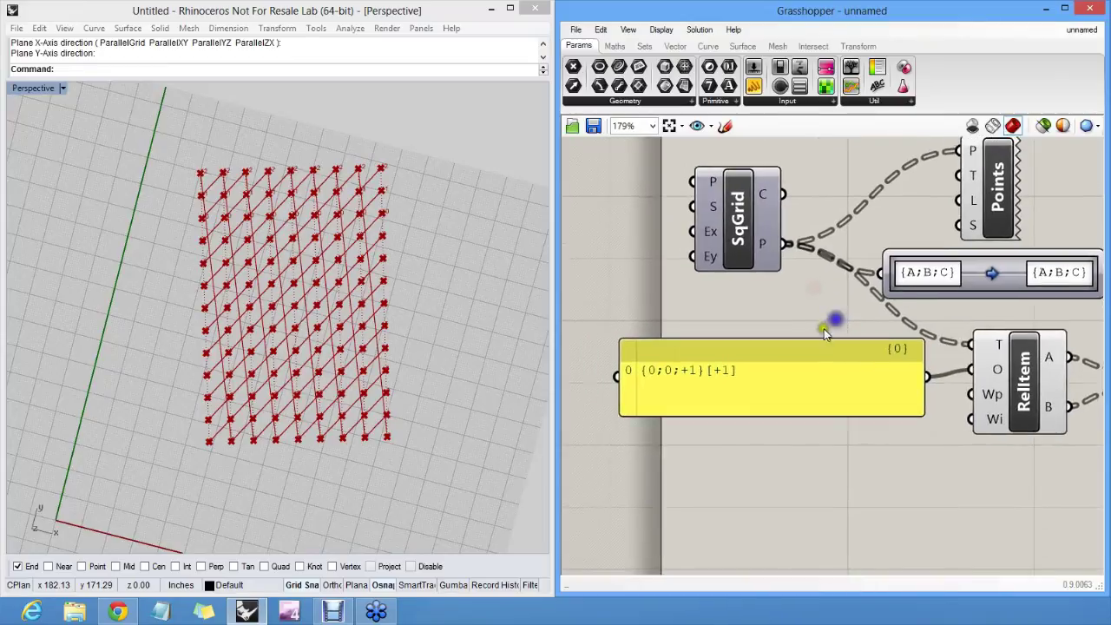
scroll(825, 332, "down", 3)
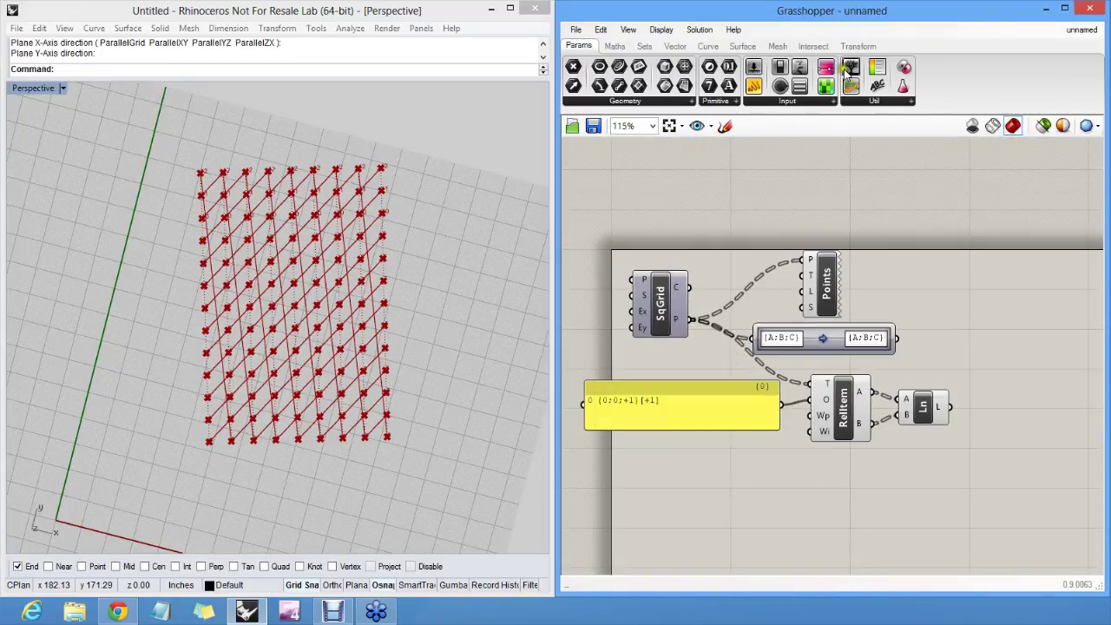
left_click_drag(847, 75, 972, 272)
left_click_drag(892, 275, 692, 319)
left_click(979, 306)
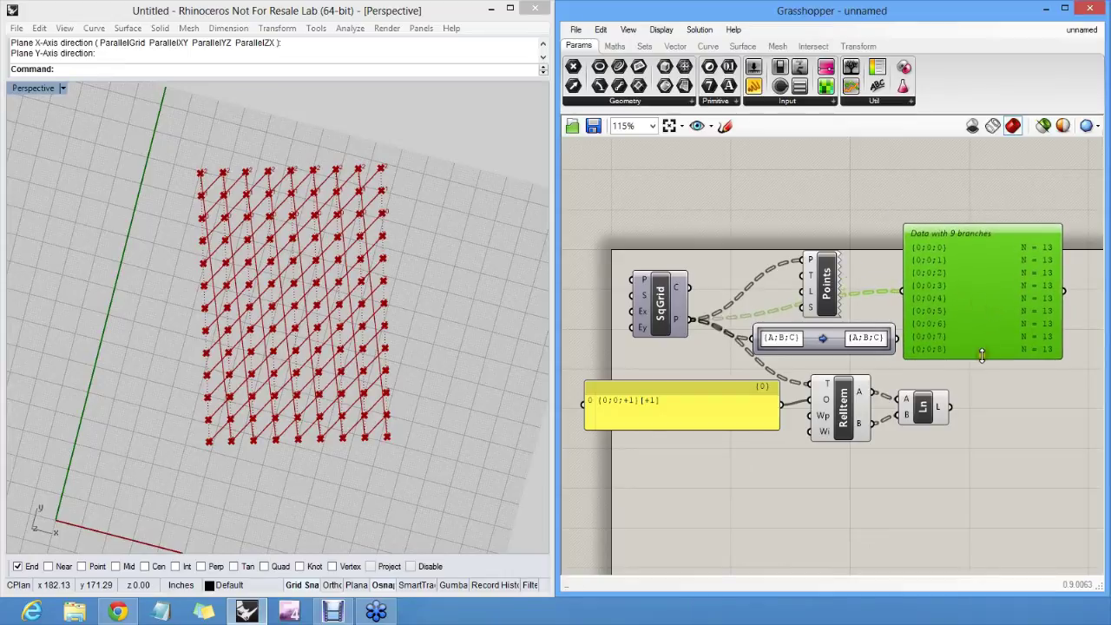
mouse_move(982, 354)
left_mouse_down()
mouse_move(993, 451)
mouse_move(991, 370)
left_mouse_up()
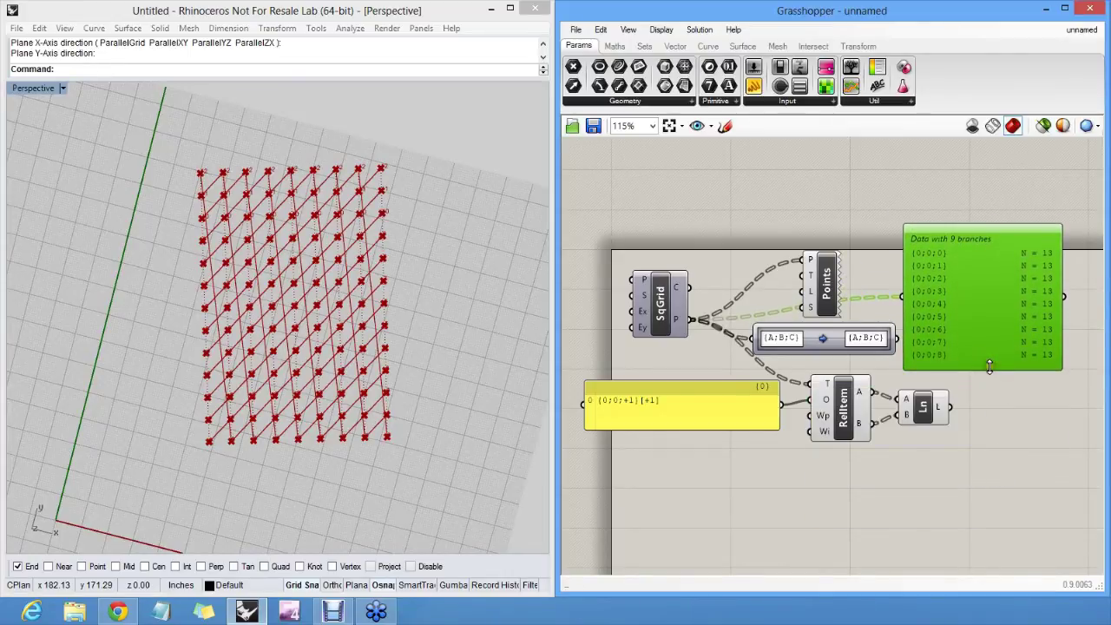
left_click(979, 391)
Move the Param Viewer into the free space below the offset Panel
scroll(969, 382, "up", 2)
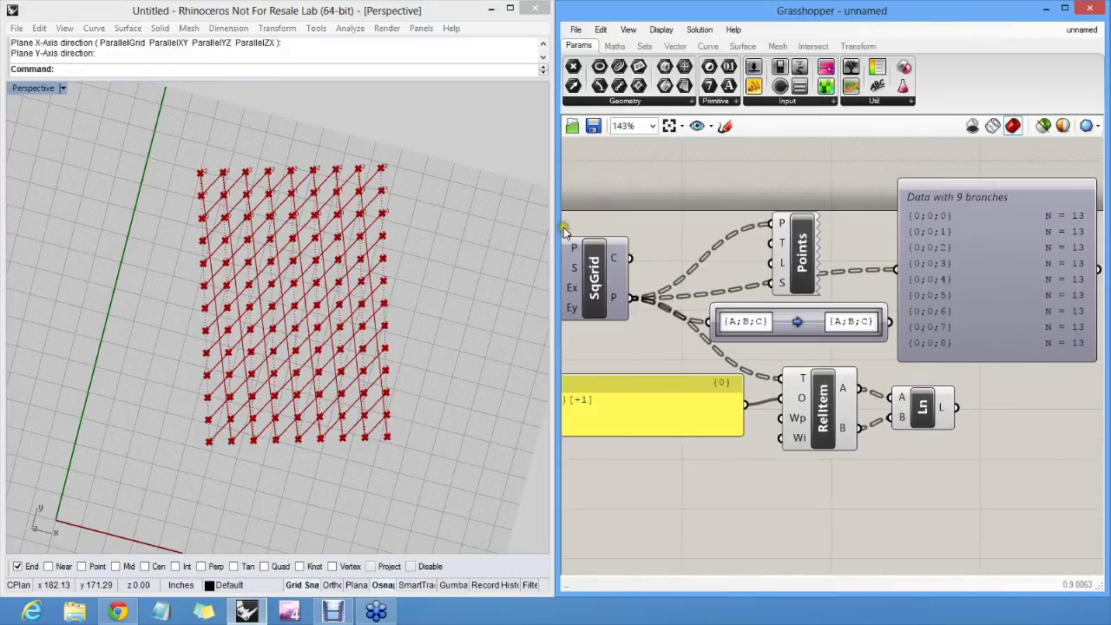
right_click_drag(801, 232, 844, 250)
right_click_drag(1007, 271, 996, 248)
left_click_drag(996, 247, 738, 467)
right_click_drag(739, 465, 858, 324)
left_click_drag(860, 322, 826, 396)
left_click(690, 384)
Compare the grid's branch paths in the Param Viewer with the path and item notation in the offset Panel
scroll(793, 369, "up", 1)
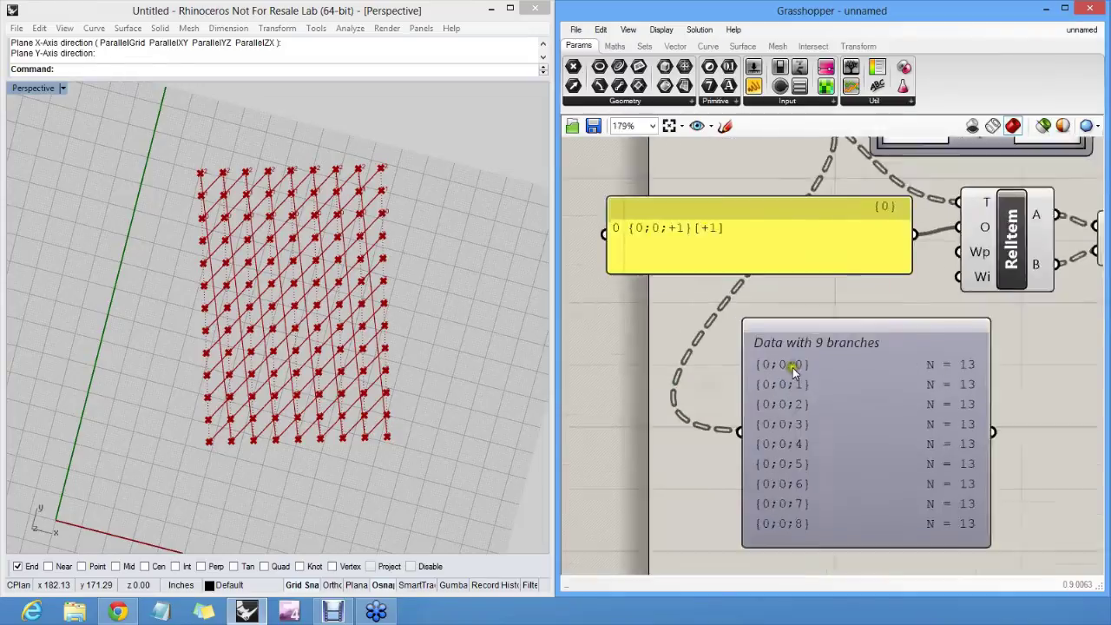
scroll(793, 367, "up", 3)
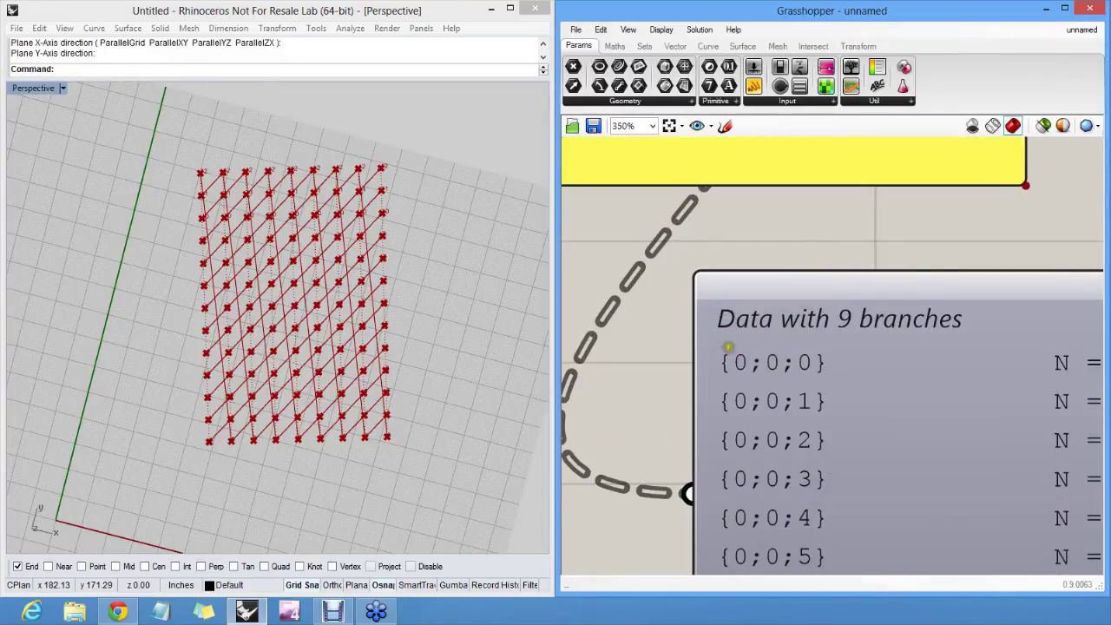
mouse_move(729, 347)
left_mouse_down()
mouse_move(713, 373)
mouse_move(834, 371)
mouse_move(829, 348)
mouse_move(729, 347)
left_mouse_up()
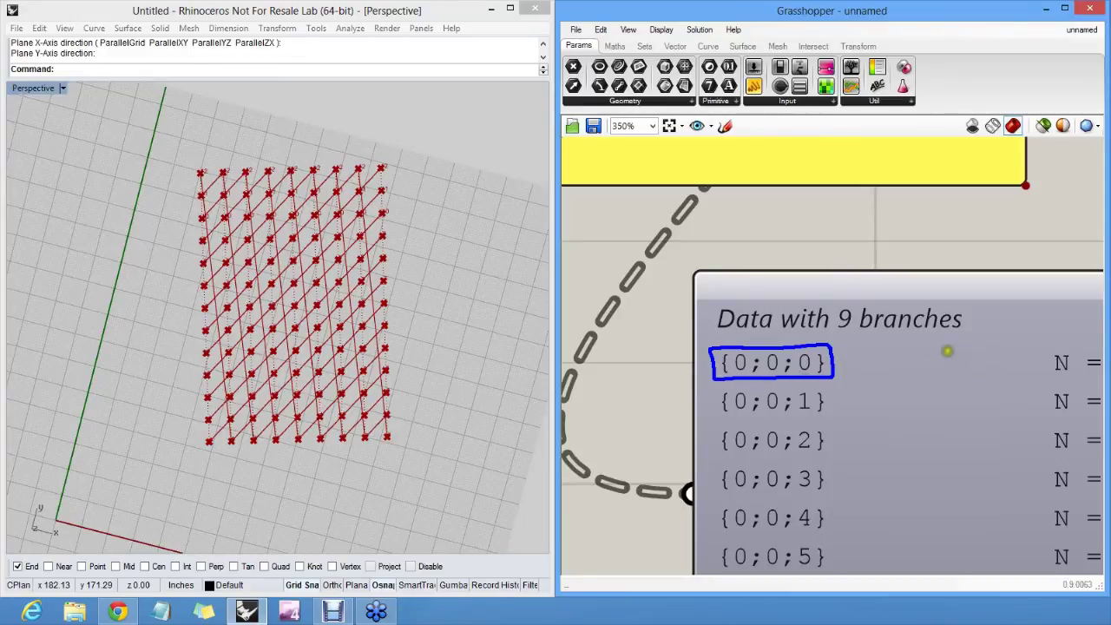
mouse_move(947, 351)
left_mouse_down()
mouse_move(935, 356)
mouse_move(952, 370)
mouse_move(969, 354)
mouse_move(990, 367)
mouse_move(973, 371)
left_mouse_up()
mouse_move(1021, 340)
left_mouse_down()
mouse_move(1016, 364)
mouse_move(1025, 374)
mouse_move(1035, 345)
mouse_move(1038, 363)
left_mouse_up()
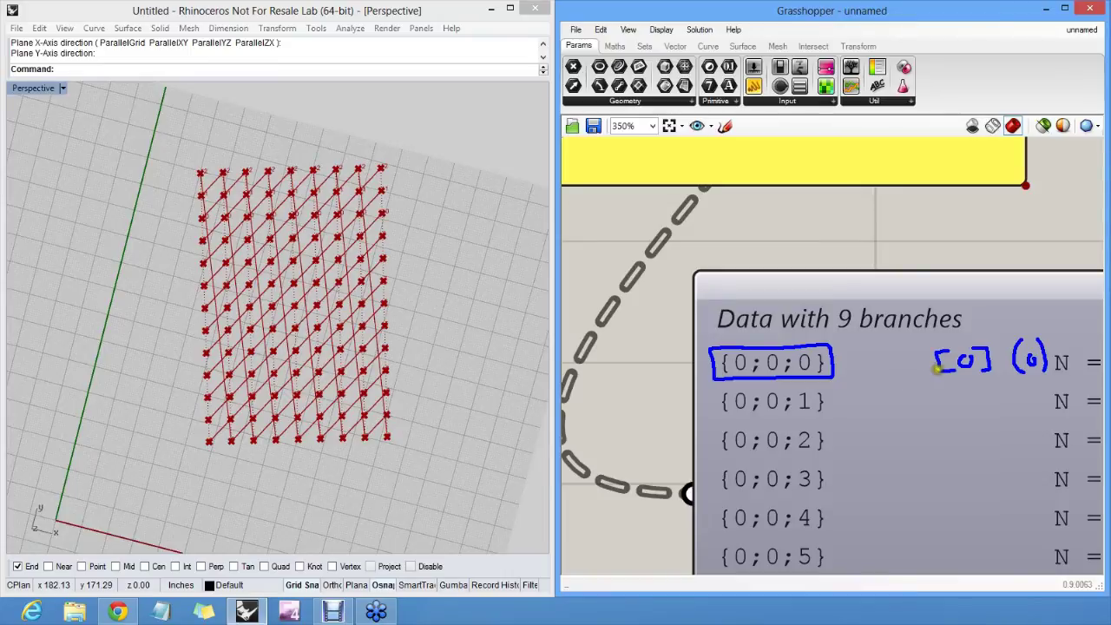
key("Escape")
right_click_drag(706, 409, 773, 389)
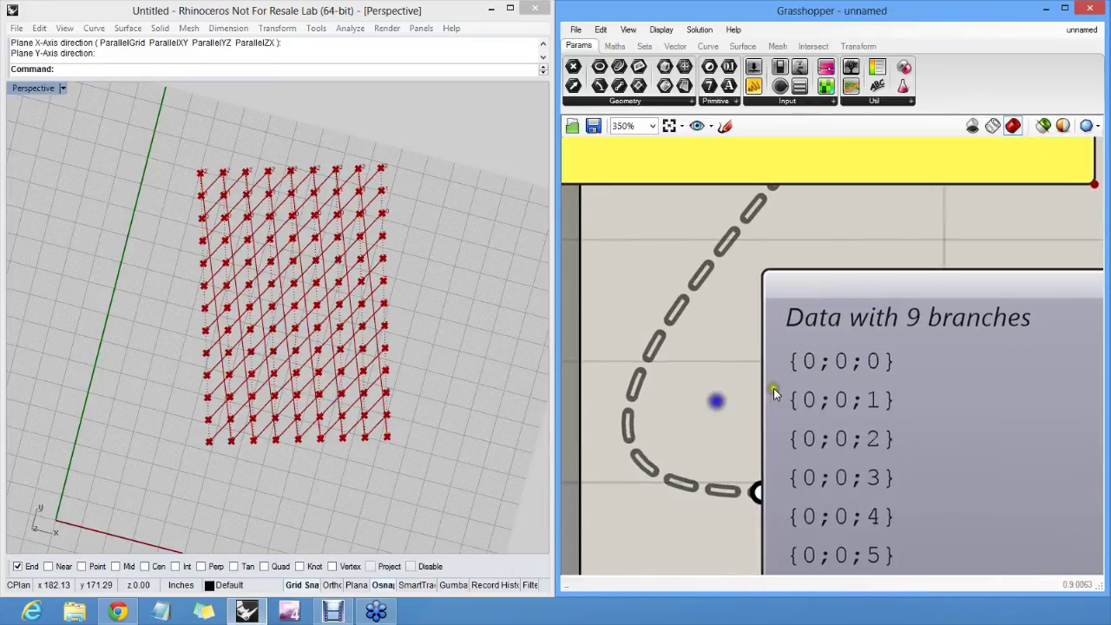
scroll(802, 377, "down", 2)
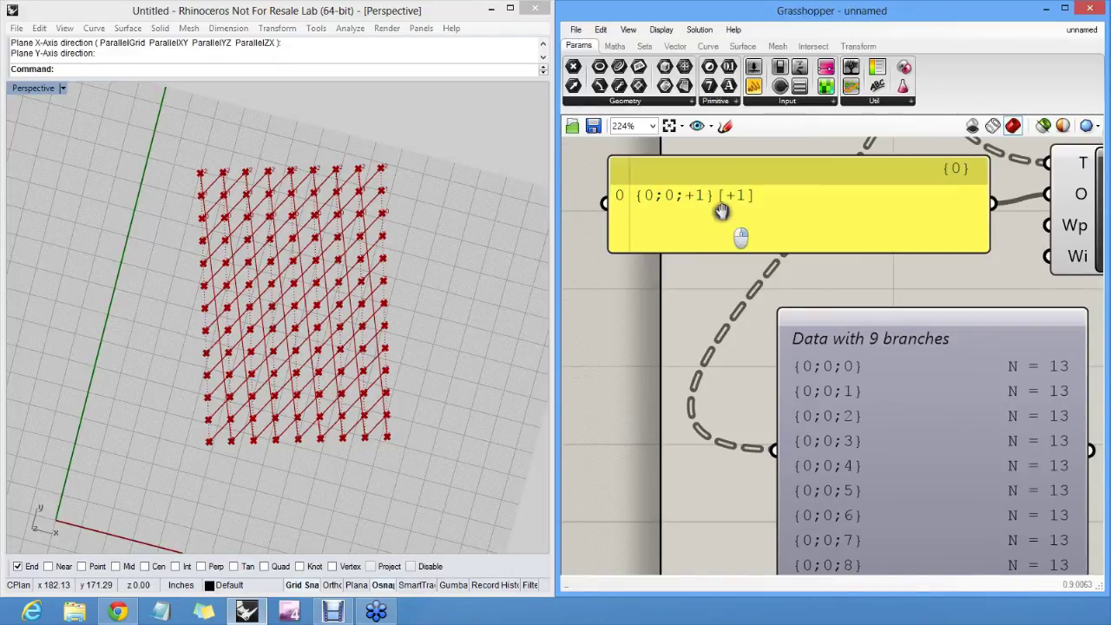
scroll(721, 213, "up", 4)
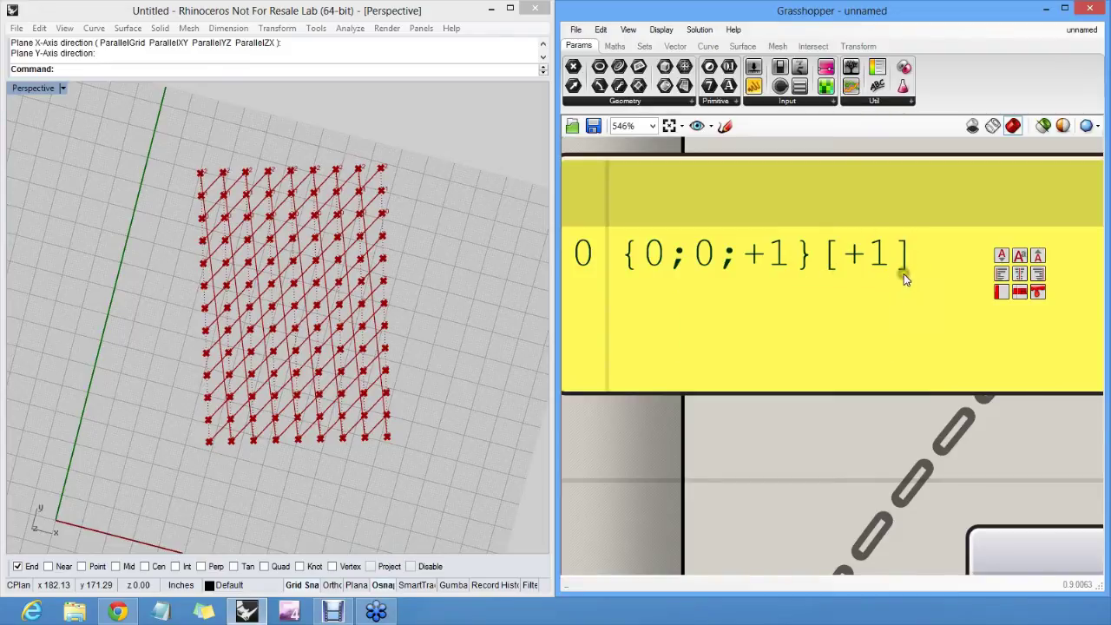
scroll(904, 276, "down", 3)
right_click_drag(869, 202, 828, 211)
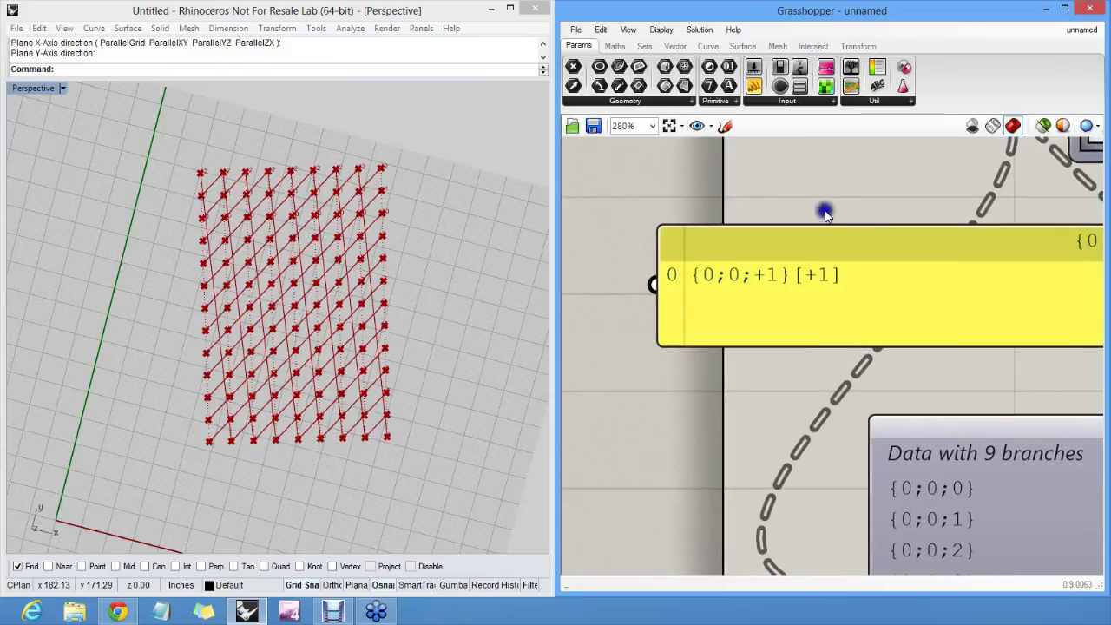
scroll(697, 223, "down", 3)
right_click_drag(788, 250, 757, 275)
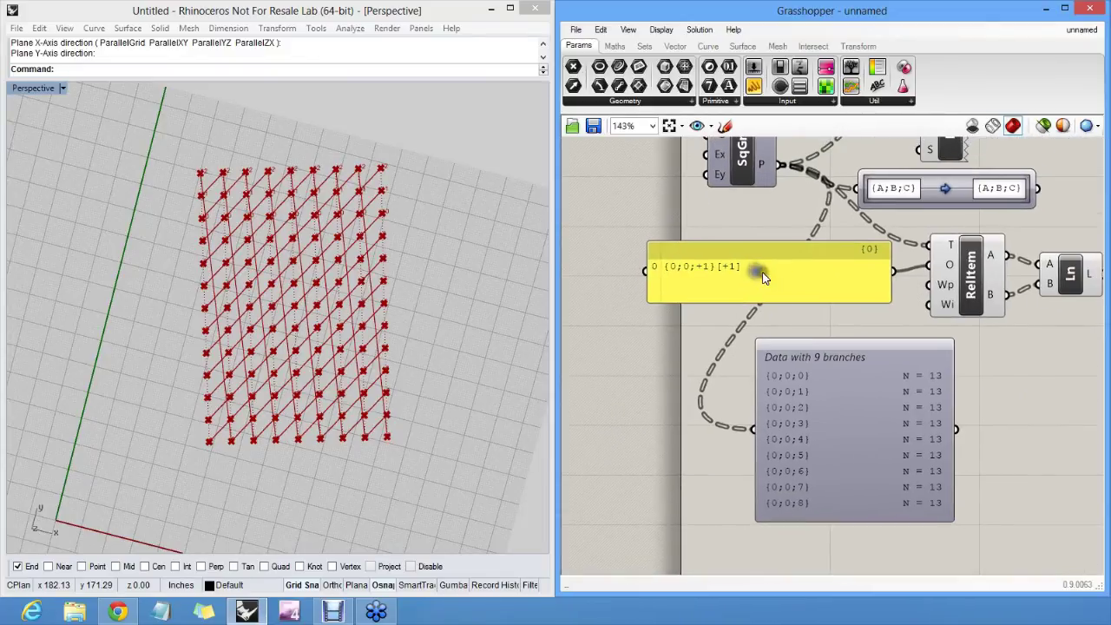
scroll(761, 277, "up", 1)
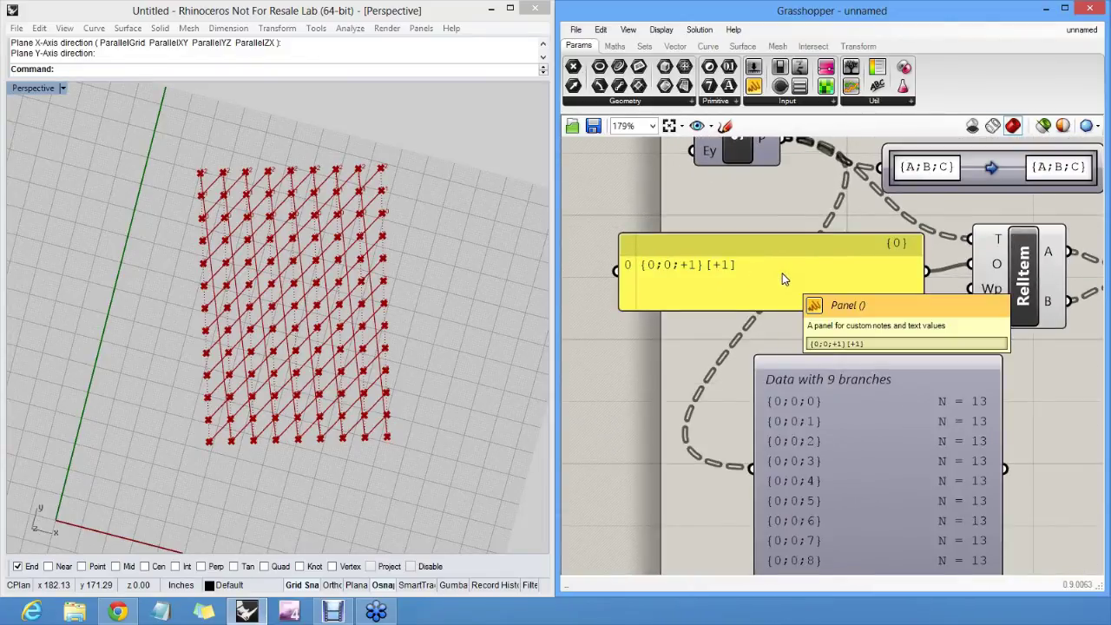
Nudge the offset Panel upward and move the Param Viewer farther down and to the right of it
right_click_drag(749, 288, 752, 265)
left_click_drag(743, 258, 743, 248)
left_click(721, 179)
left_click_drag(770, 318, 839, 378)
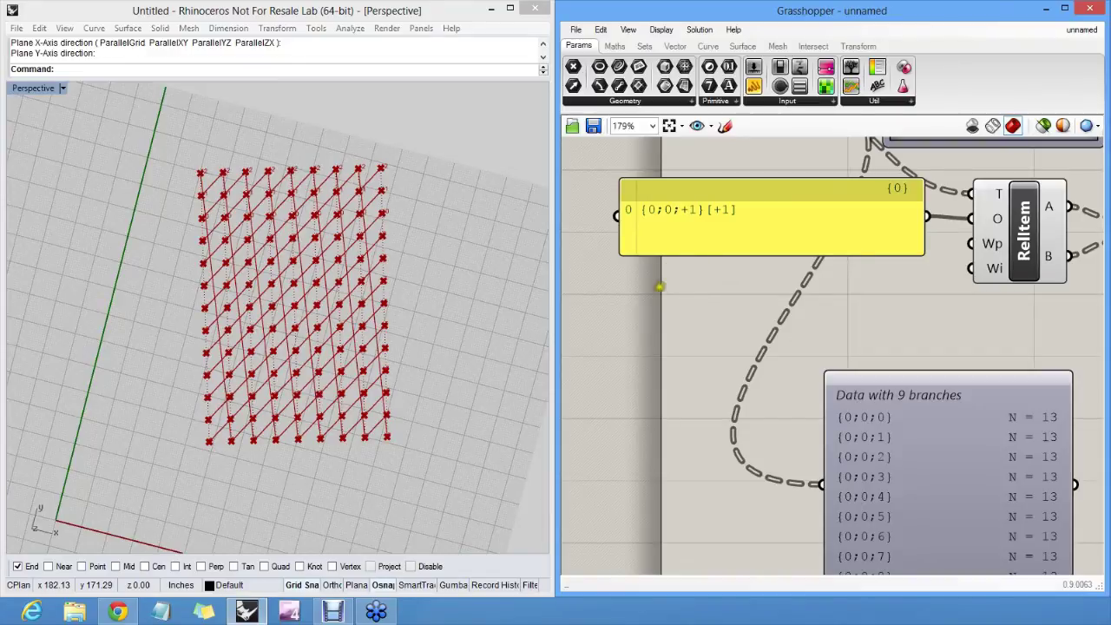
mouse_move(631, 283)
left_mouse_down()
mouse_move(625, 328)
mouse_move(643, 344)
mouse_move(660, 317)
mouse_move(691, 314)
left_mouse_up()
mouse_move(686, 278)
left_mouse_down()
mouse_move(700, 281)
mouse_move(713, 339)
left_mouse_up()
mouse_move(745, 281)
left_mouse_down()
mouse_move(736, 311)
mouse_move(746, 336)
mouse_move(773, 306)
mouse_move(786, 343)
left_mouse_up()
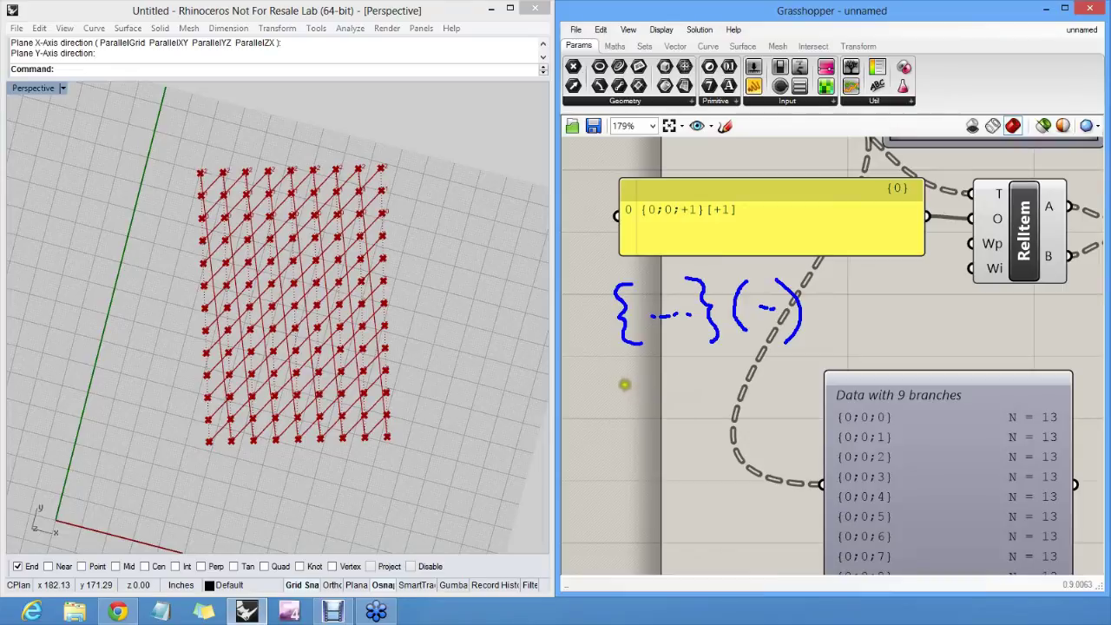
mouse_move(624, 385)
left_mouse_down()
mouse_move(608, 385)
mouse_move(621, 433)
mouse_move(687, 385)
mouse_move(695, 428)
left_mouse_up()
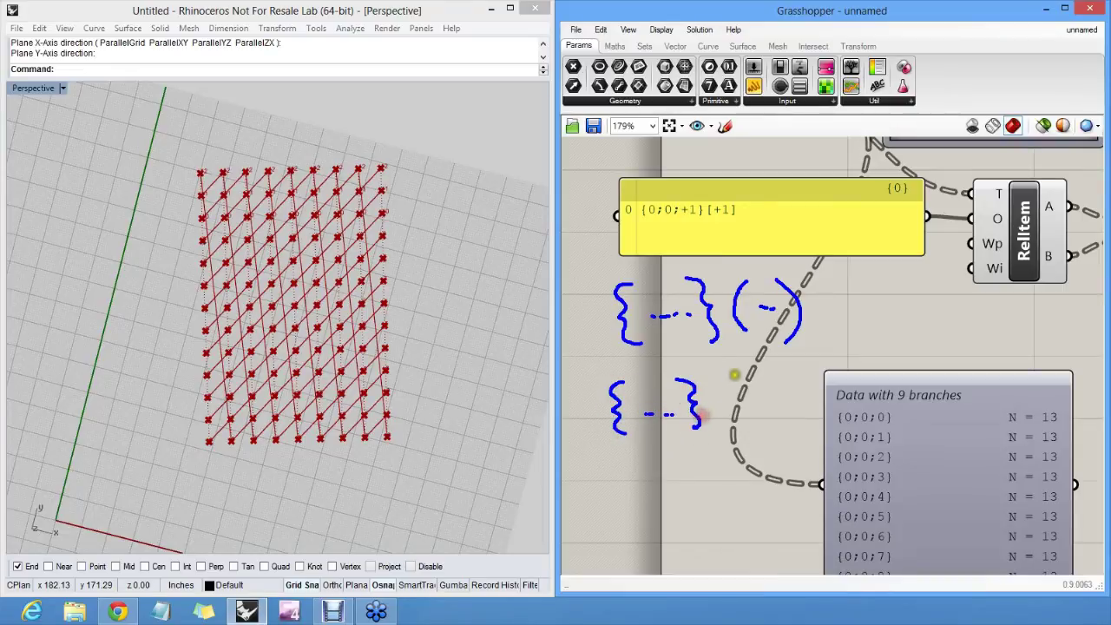
mouse_move(736, 376)
left_mouse_down()
mouse_move(720, 417)
mouse_move(734, 426)
mouse_move(788, 375)
mouse_move(775, 420)
left_mouse_up()
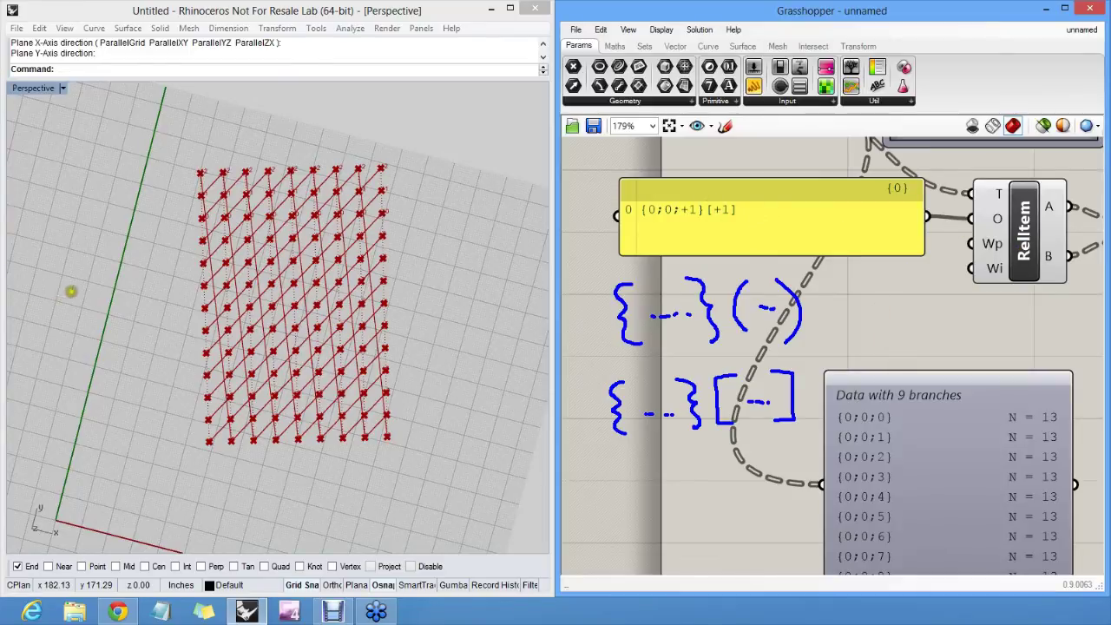
key("Escape")
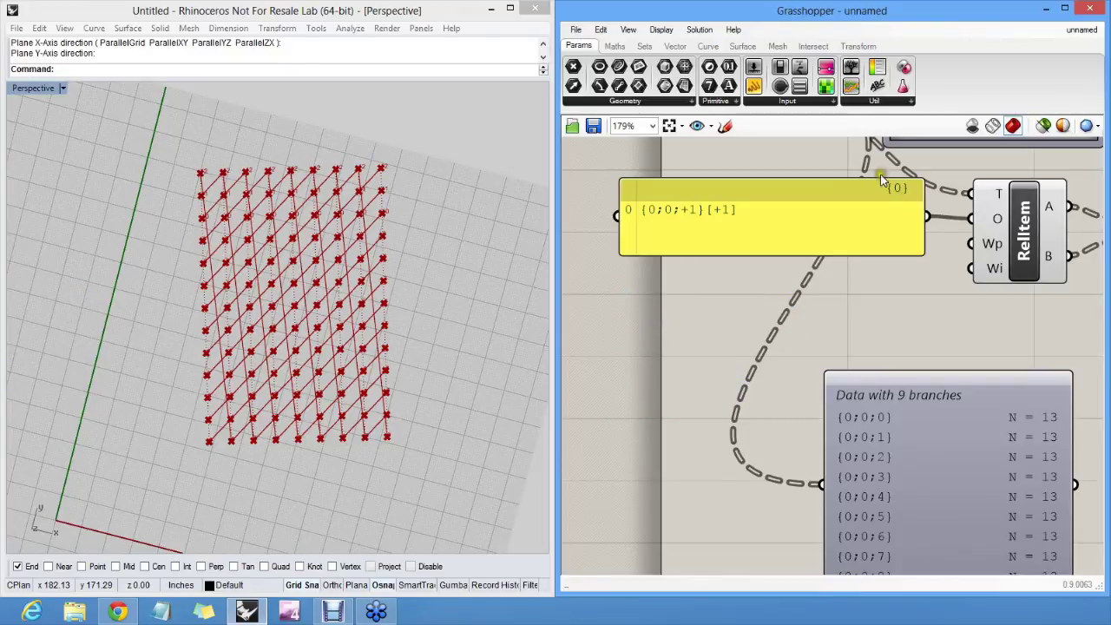
Delete the Param Viewer and shift the offset Panel slightly down and away from the Relative Item component
right_click_drag(947, 177, 864, 279)
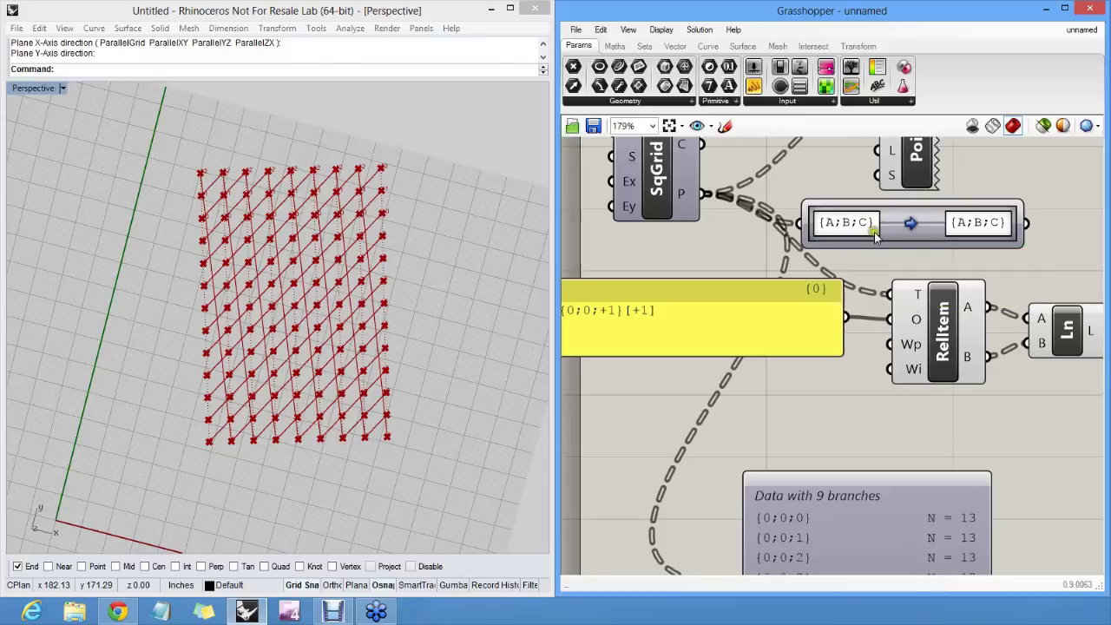
scroll(792, 316, "down", 2)
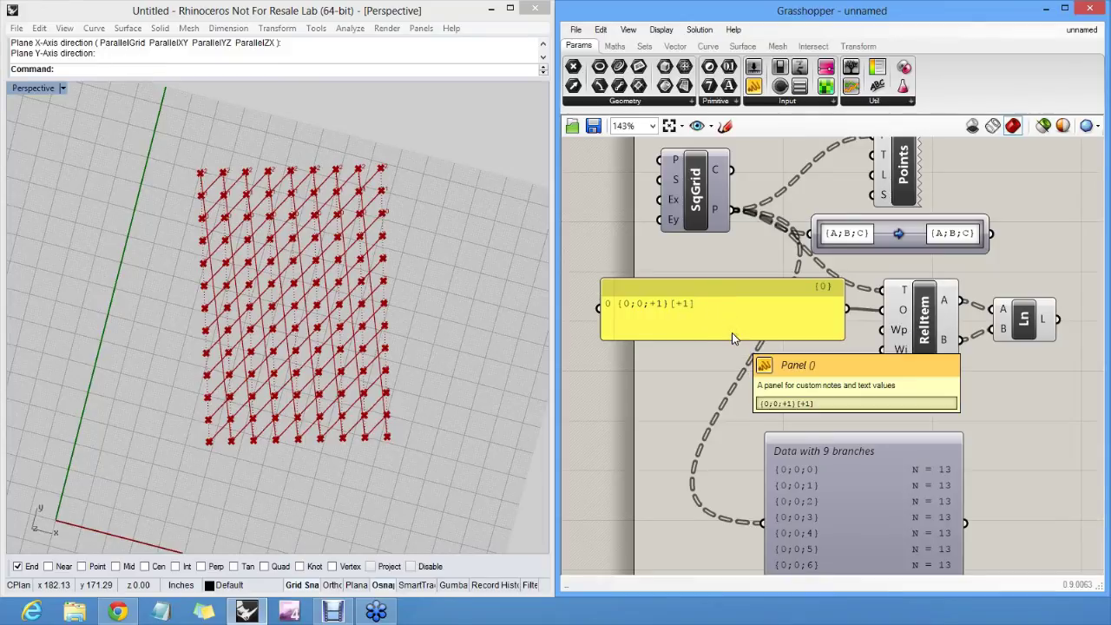
right_click_drag(770, 371, 784, 347)
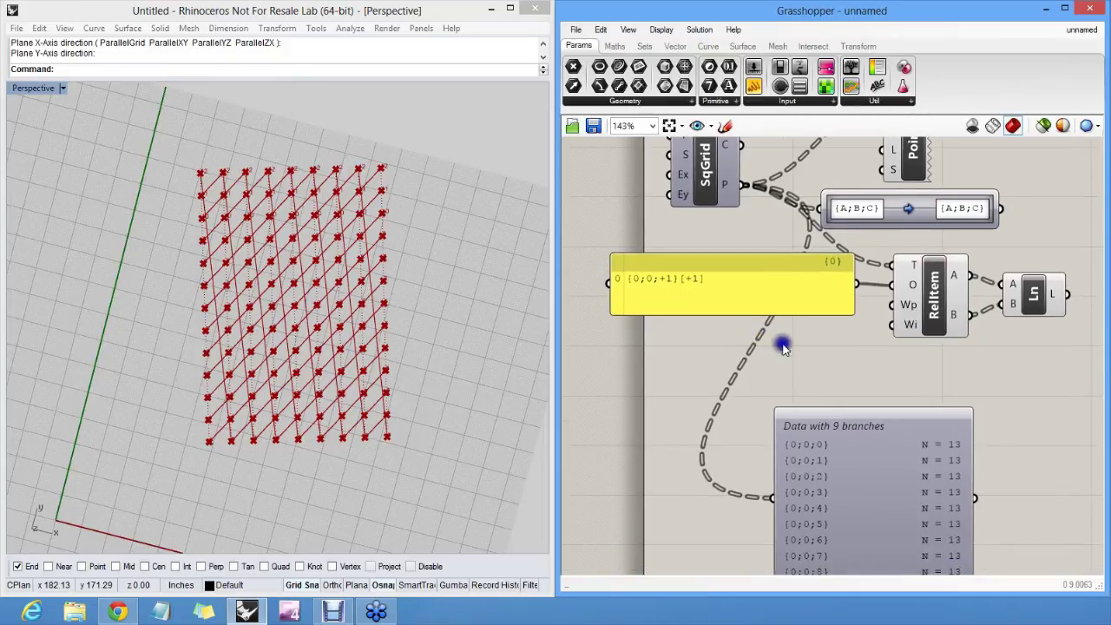
left_click(843, 426)
key("Delete")
right_click_drag(770, 293, 767, 375)
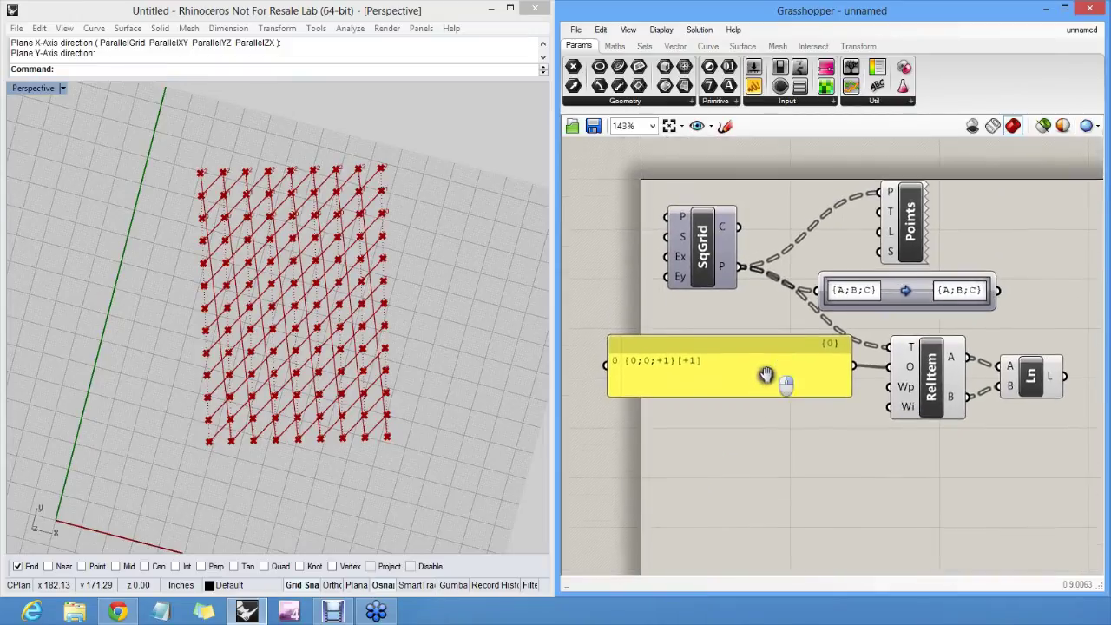
mouse_move(771, 374)
left_mouse_down()
mouse_move(769, 387)
mouse_move(759, 383)
left_mouse_up()
left_click(771, 423)
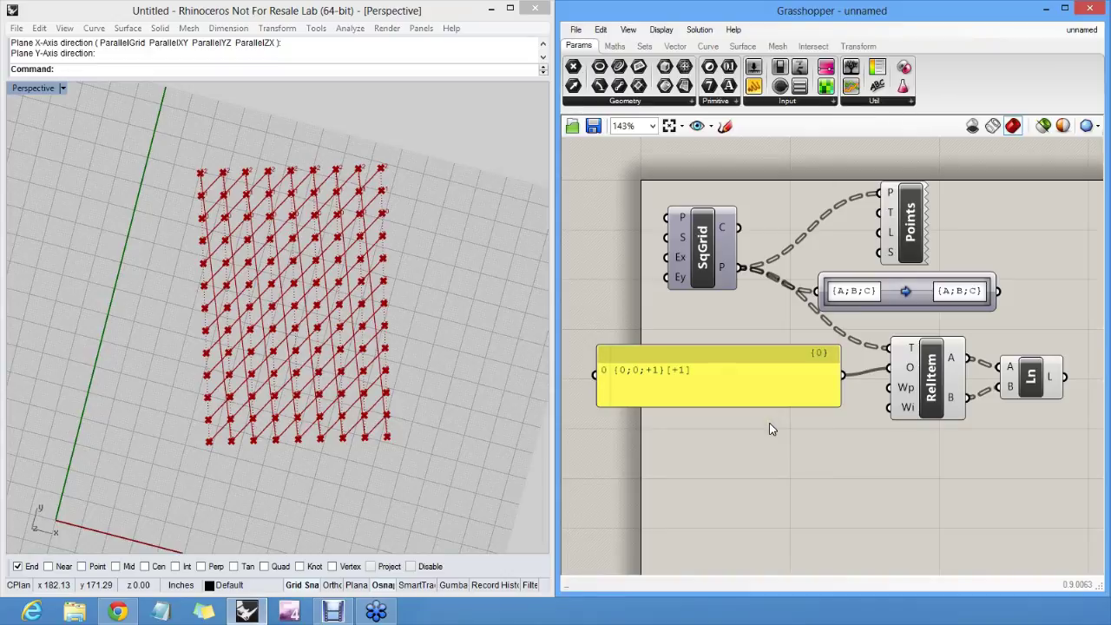
Set the Relative Item component's Wi input to False so item indices do not wrap
left_click(909, 232)
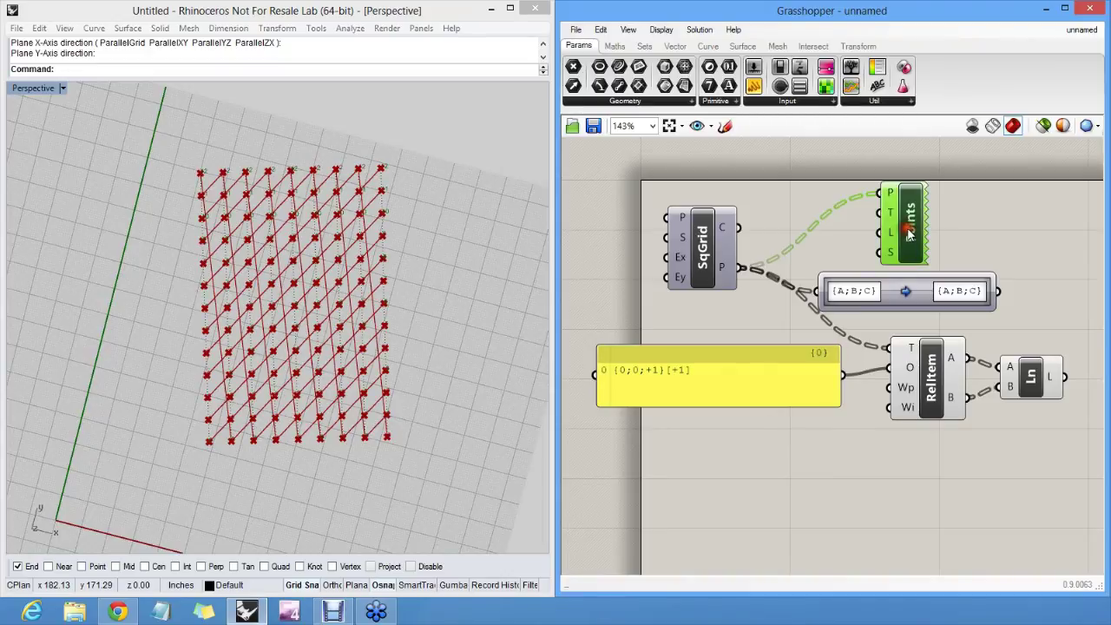
right_click(907, 391)
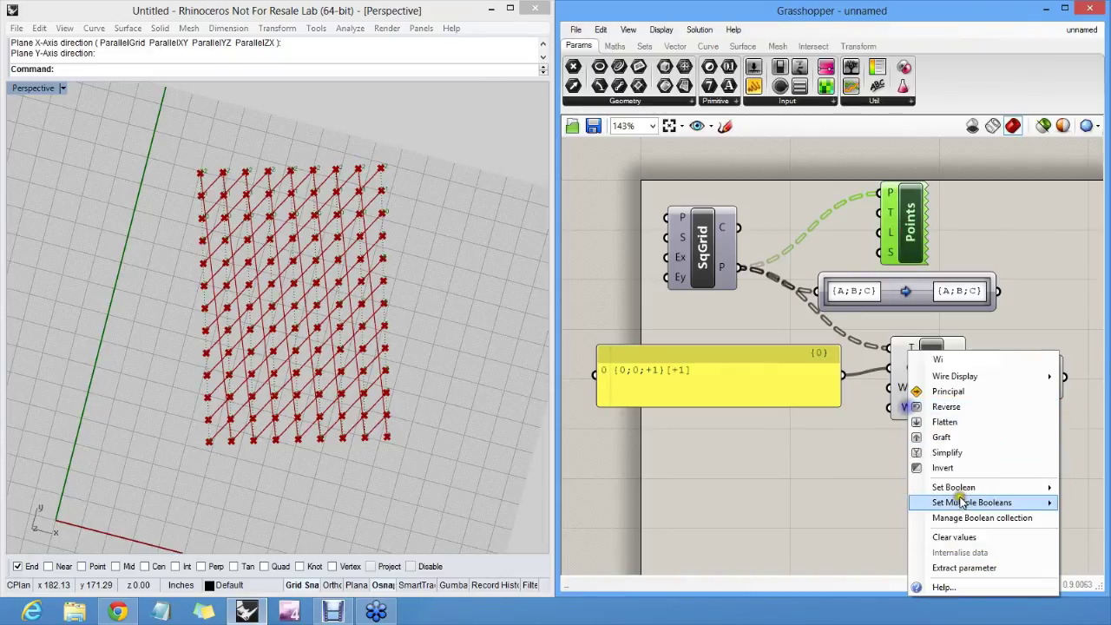
mouse_move(960, 491)
left_click(875, 488)
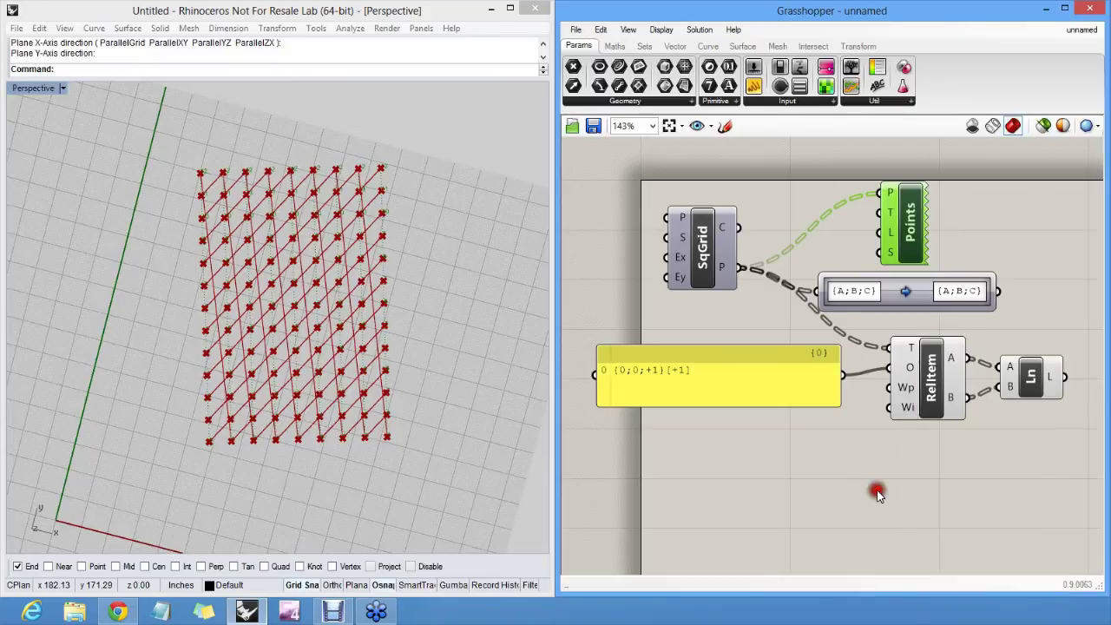
Turn off the preview of the Points component
left_click(834, 468)
right_click(903, 213)
left_click(951, 239)
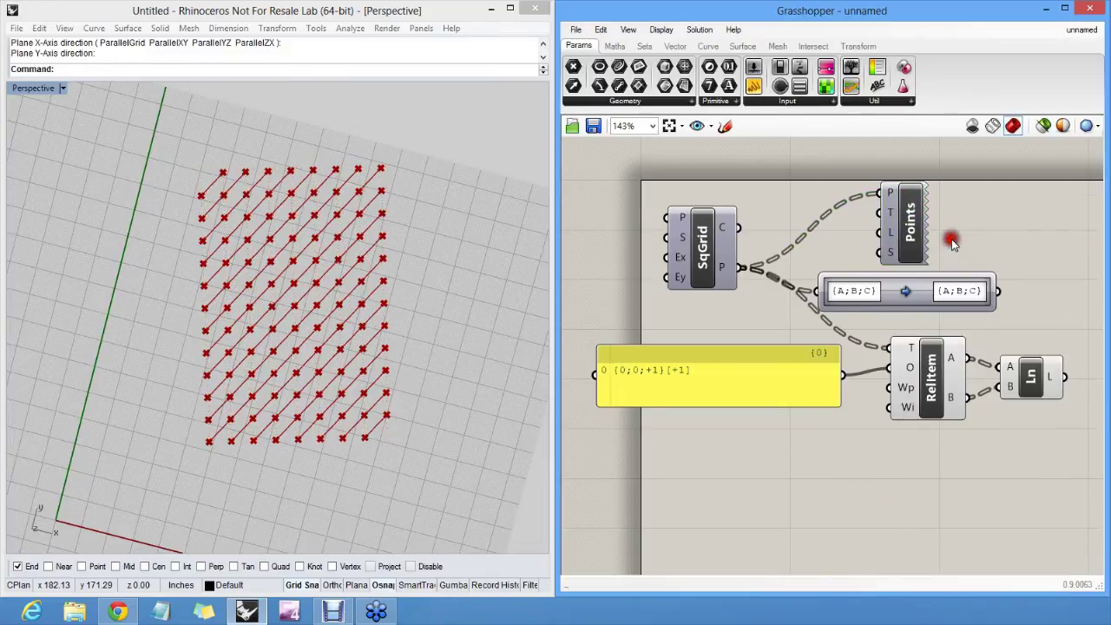
Add a second line, {0;0;+1}[-1], to the offset Panel for the opposite diagonals
left_click(715, 372)
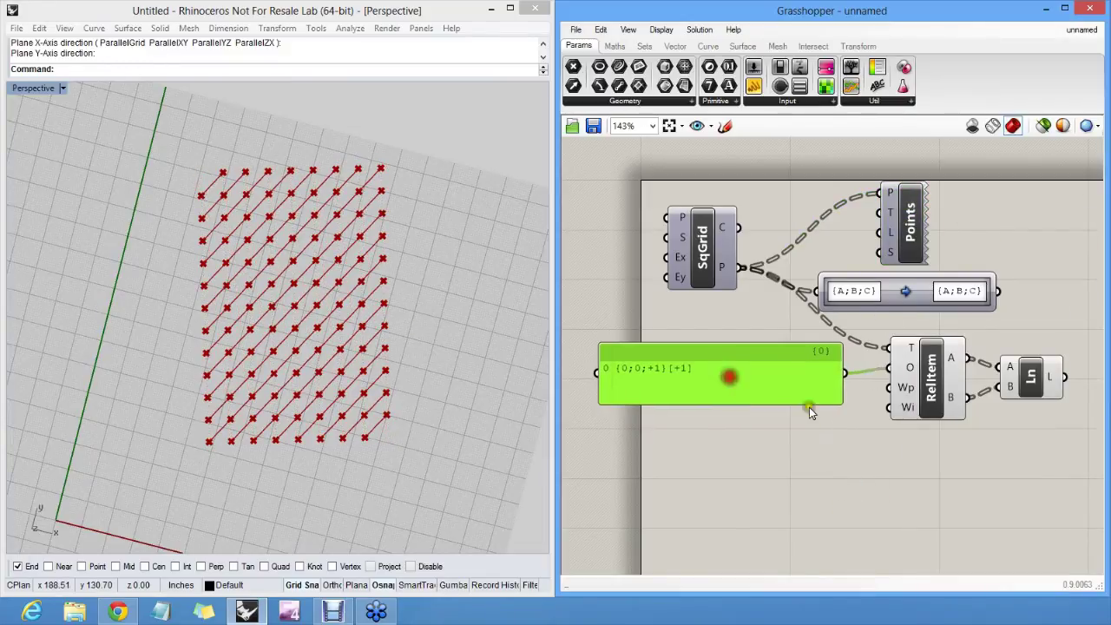
left_click(831, 408)
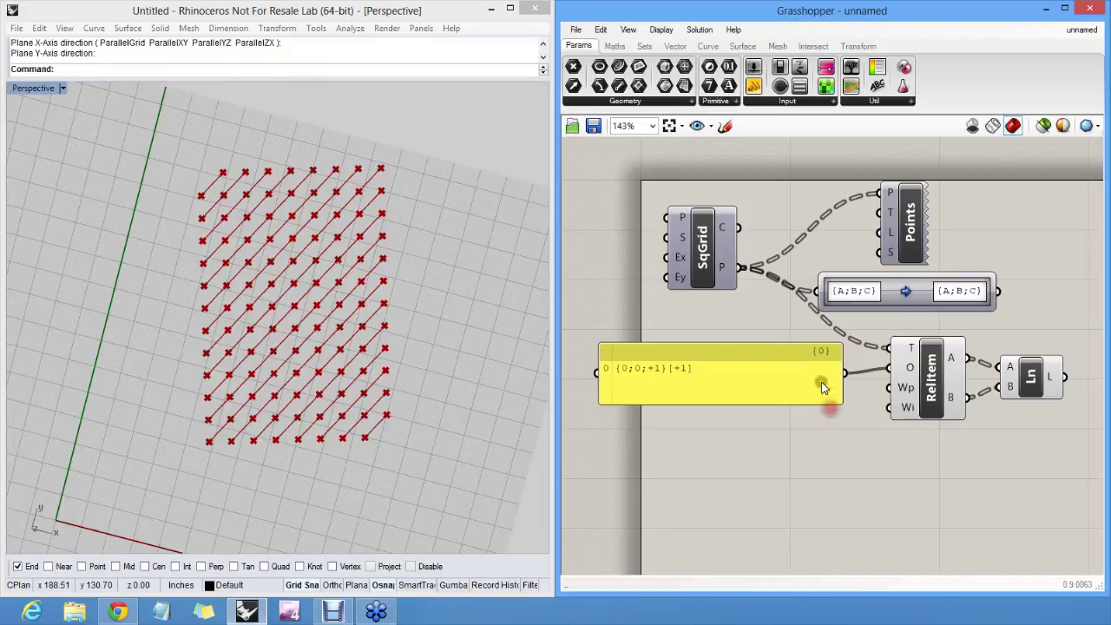
double_click(722, 374)
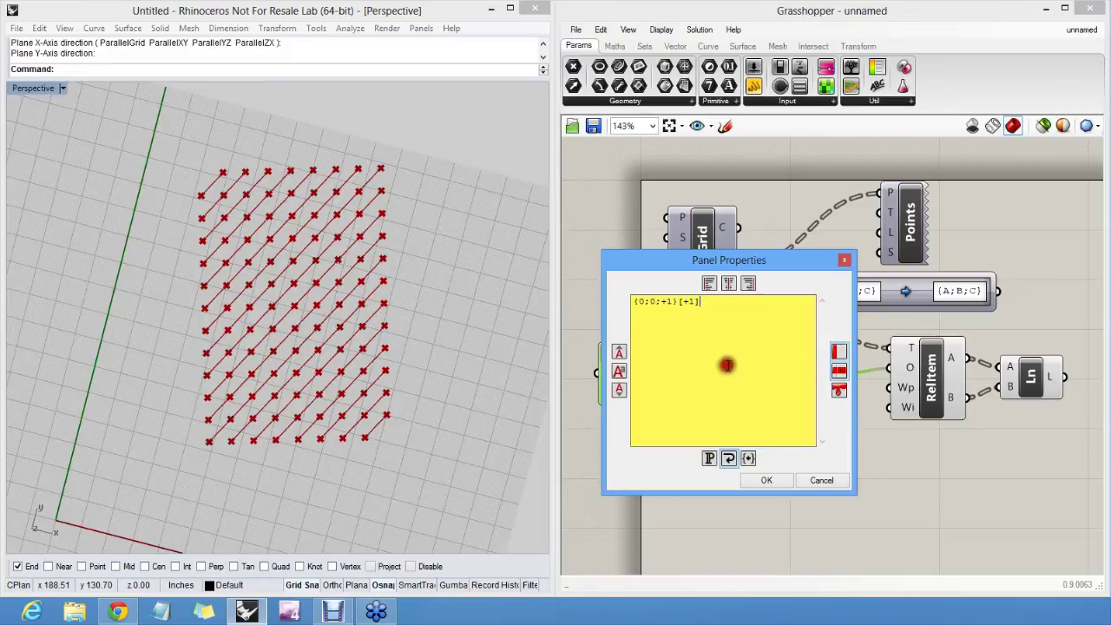
left_click_drag(733, 304, 626, 301)
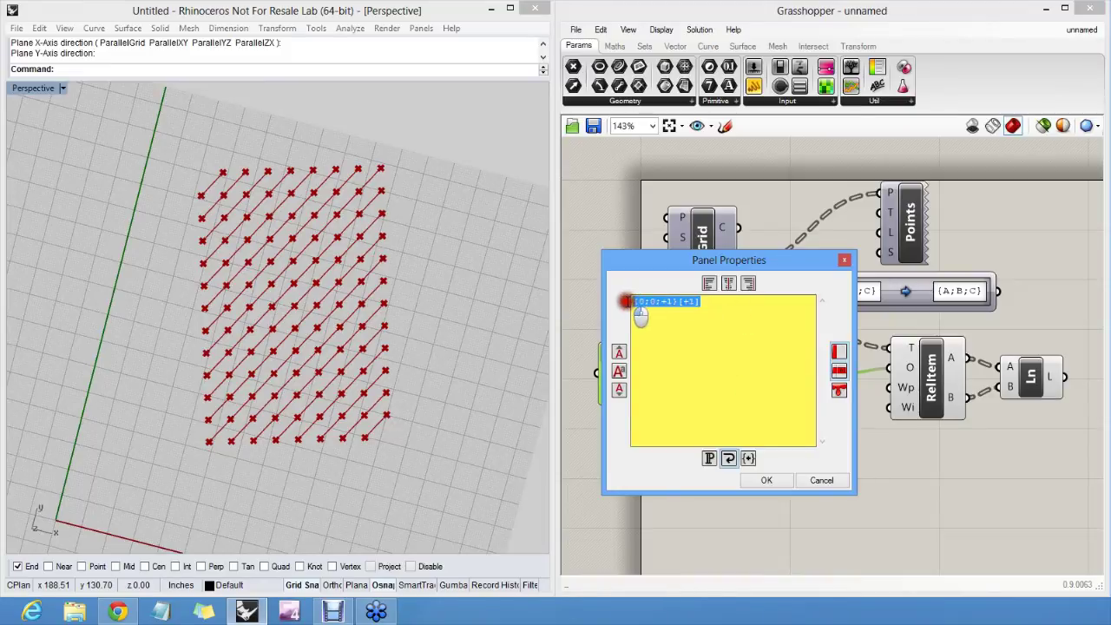
left_click(742, 317)
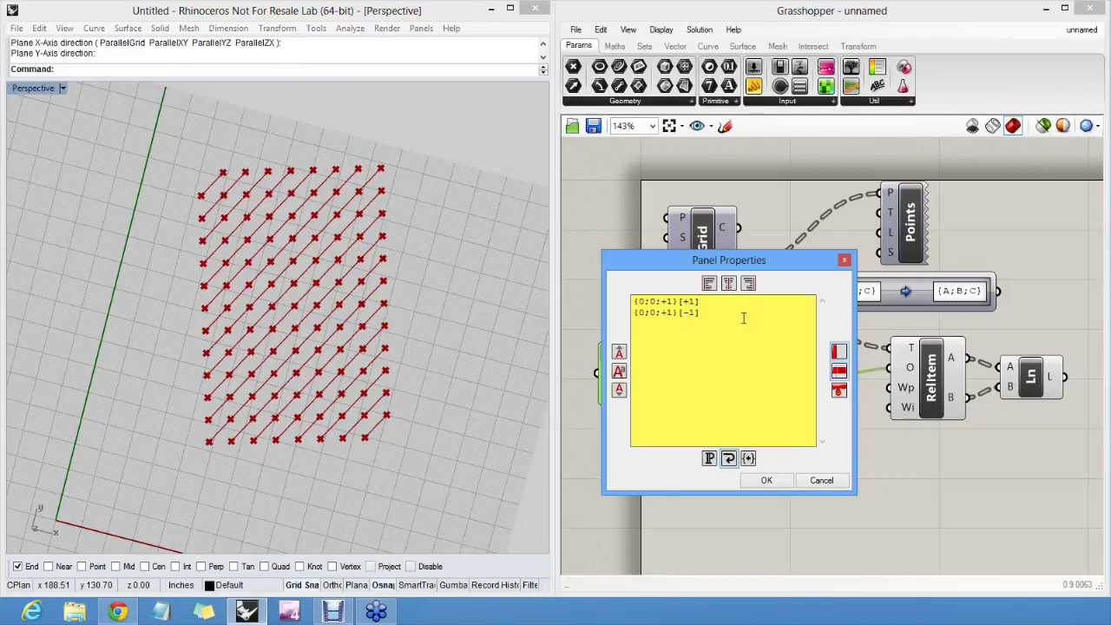
left_click(740, 316)
left_click(762, 483)
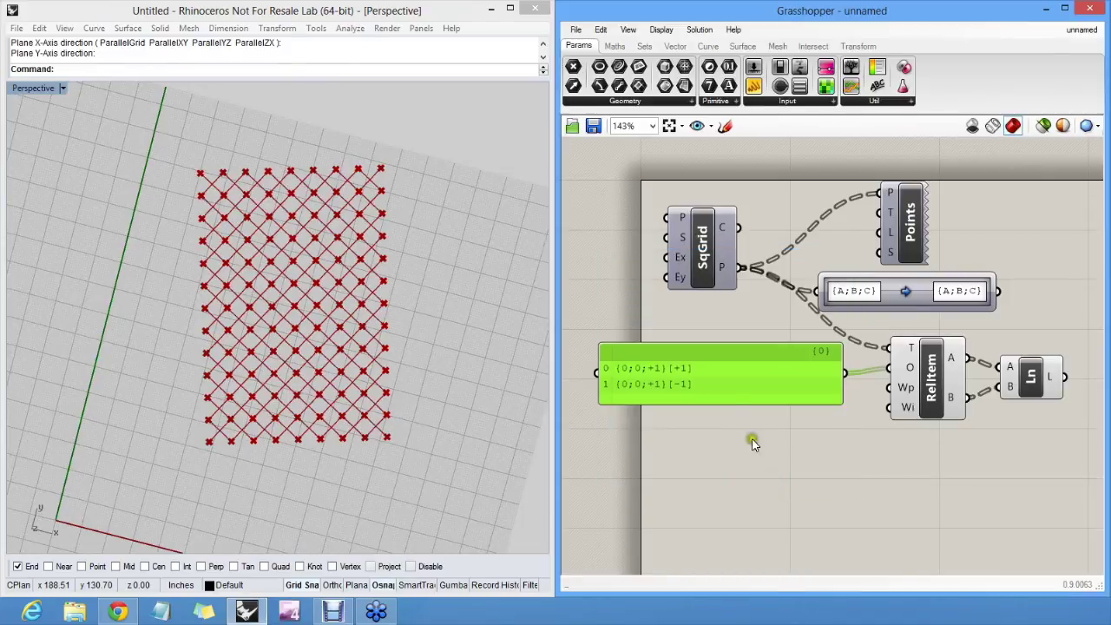
left_click(980, 435)
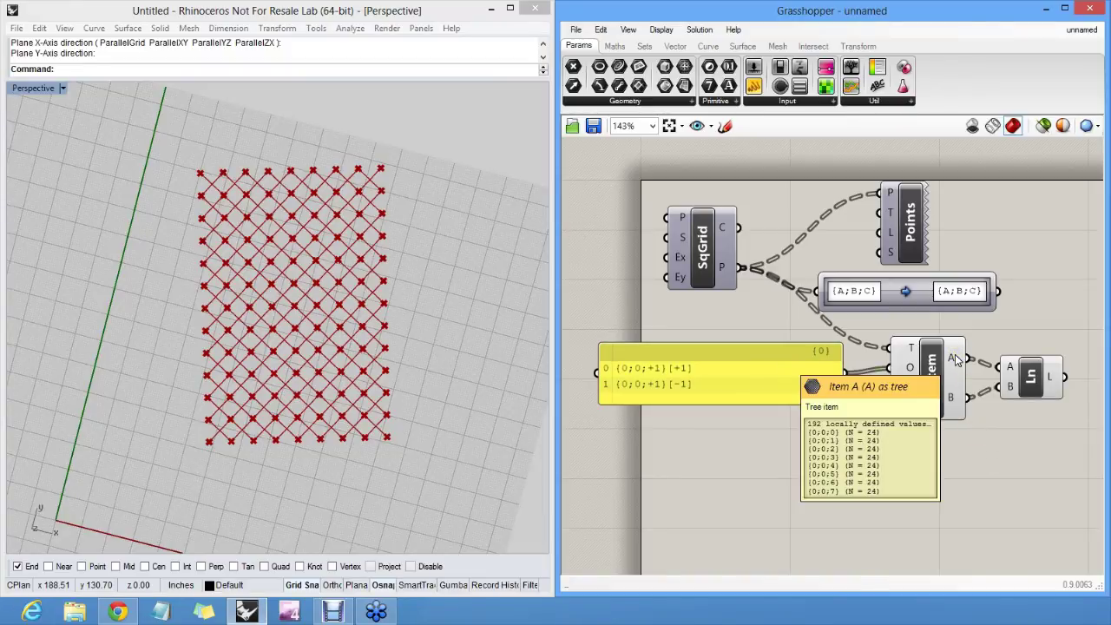
Inspect the crossing diagonals in the Rhino viewport and make the offset Panel taller for more entries
scroll(245, 195, "up", 3)
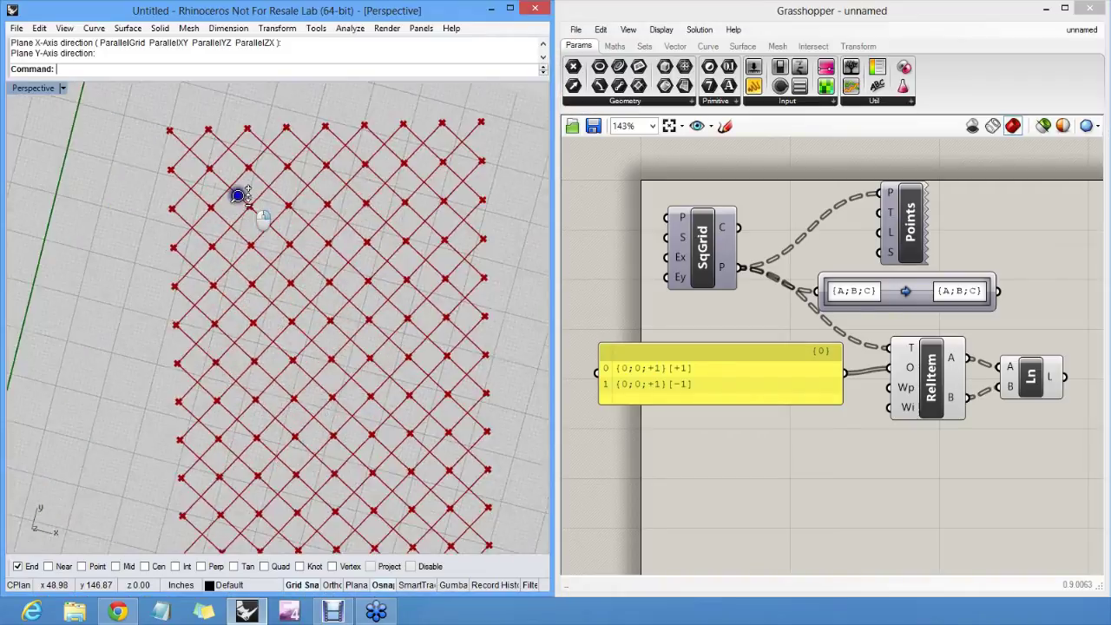
scroll(239, 192, "up", 4)
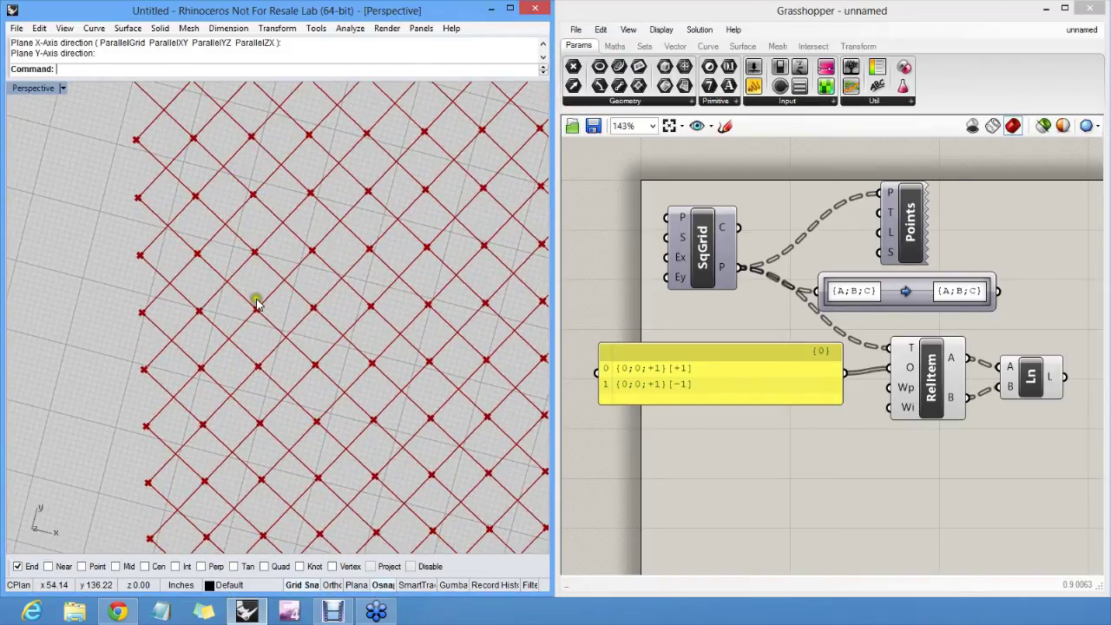
scroll(253, 261, "down", 5)
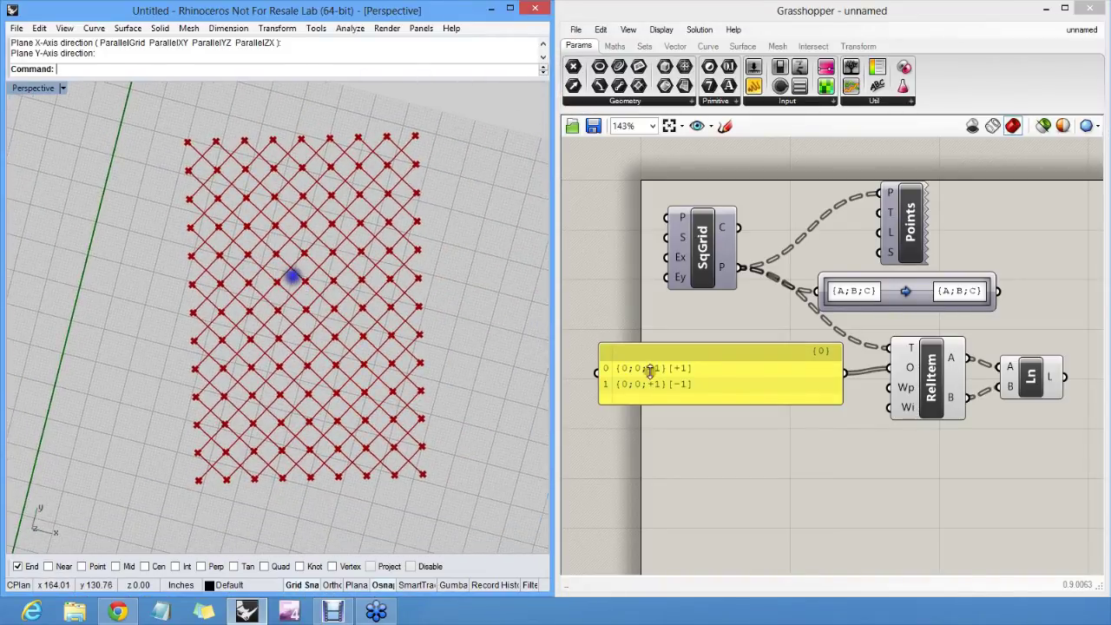
left_click_drag(744, 403, 757, 452)
left_click(736, 403)
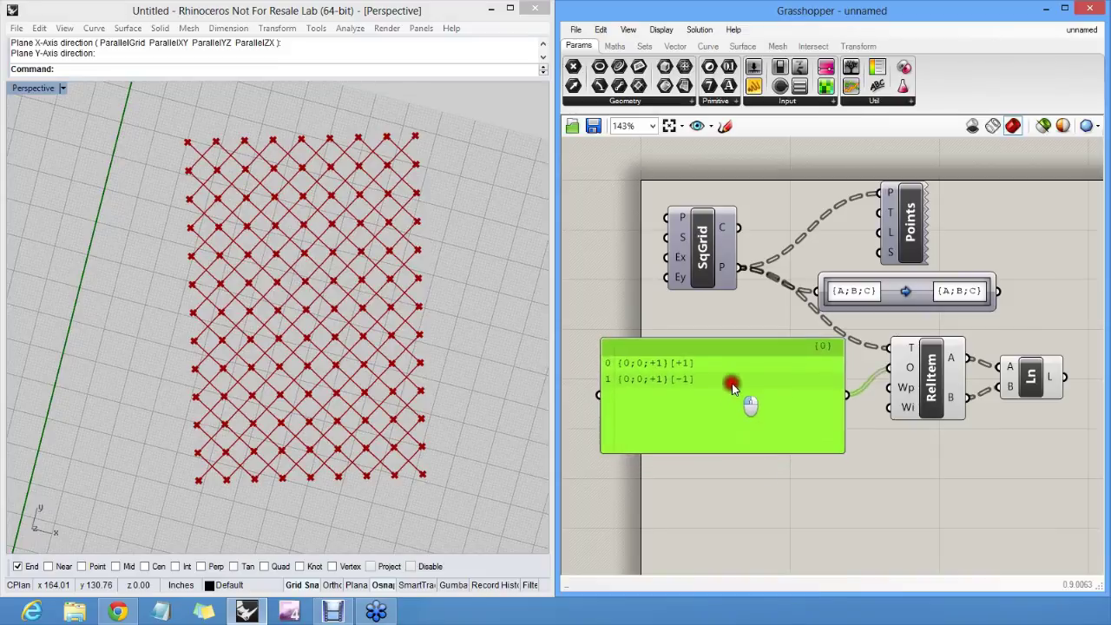
Copy the second offset line into a third line of the Panel and edit it to {0;0;+1}[0]
double_click(732, 388)
left_click_drag(754, 362, 679, 358)
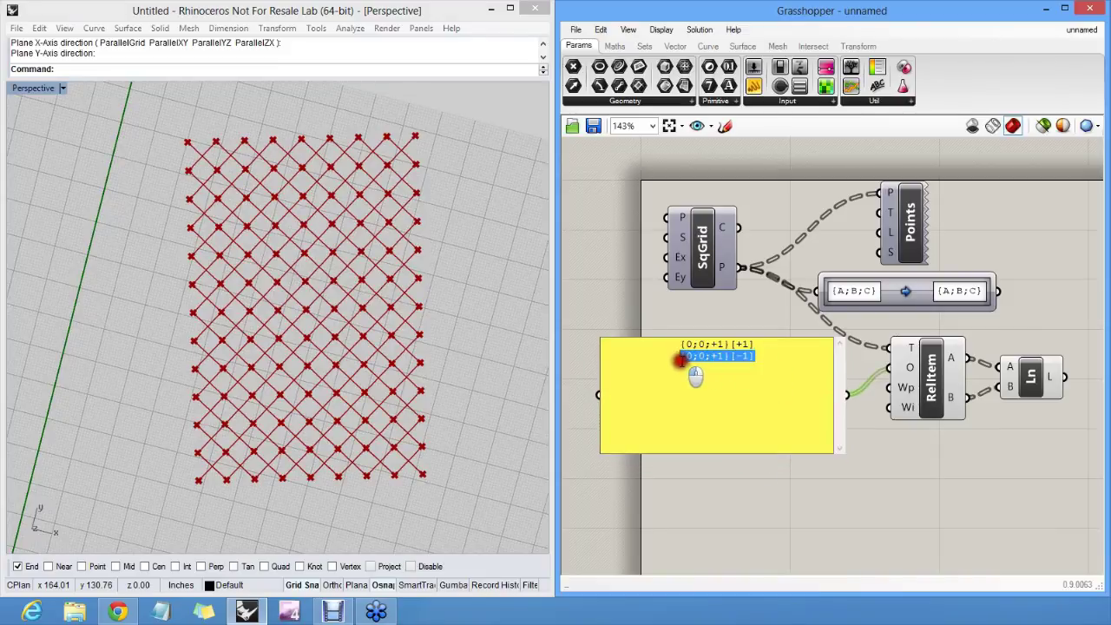
key("ctrl+c")
left_click(763, 364)
key("Return")
key("ctrl+v")
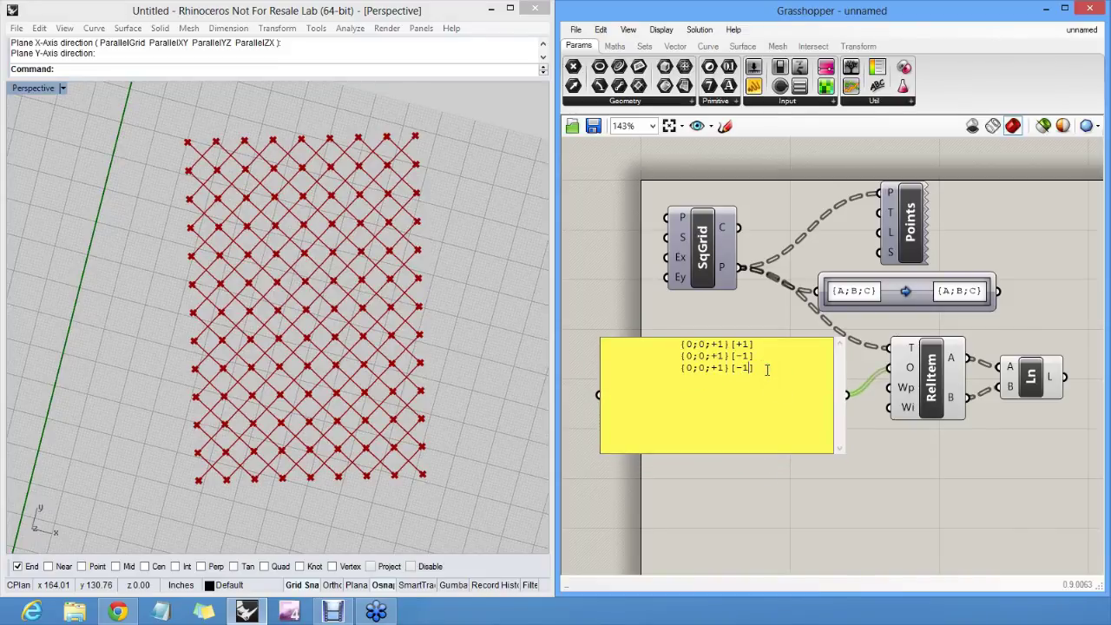
key("BackSpace")
key("BackSpace")
key("BackSpace")
type("0]")
Copy the first offset line into a fourth line, change it to {0;0;0}[+1], and apply the Panel text
left_click_drag(755, 345, 675, 345)
left_click(718, 384)
key("ctrl+v")
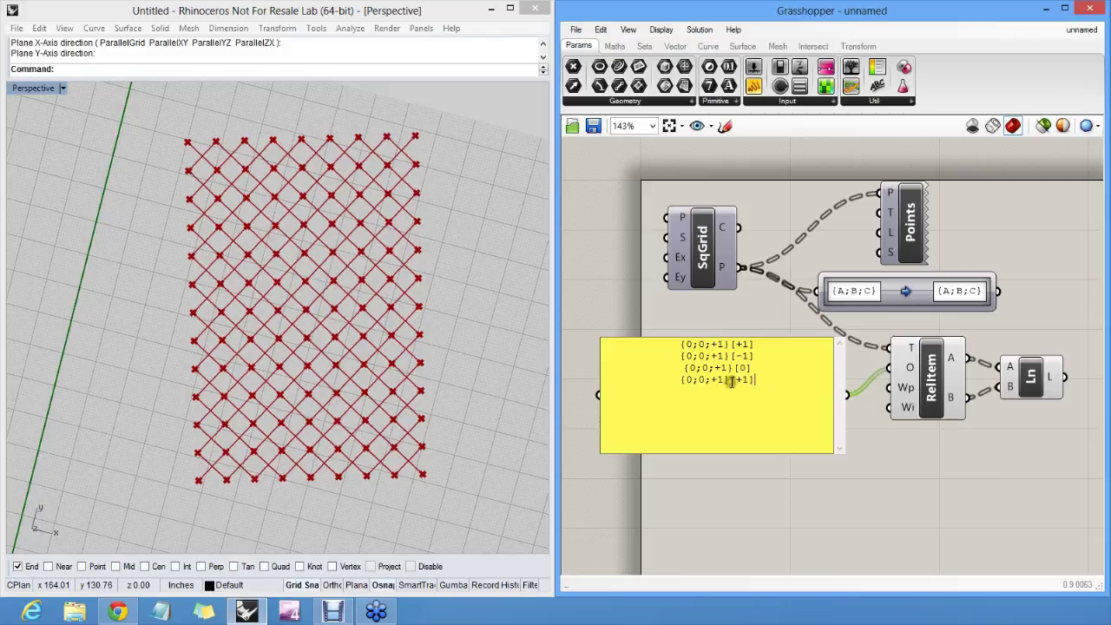
left_click_drag(726, 382, 714, 380)
type("0")
key("BackSpace")
key("BackSpace")
type("0")
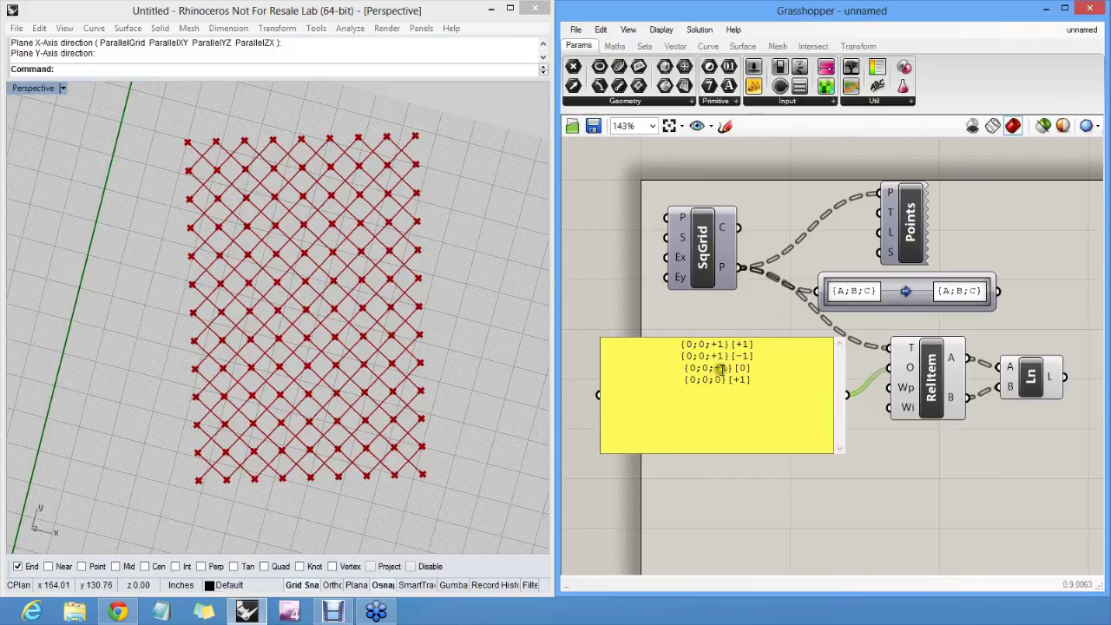
left_click(744, 325)
Review the grid with its added lines, shrink the offset Panel to fit its four entries, and move it closer to Relative Item
right_click_drag(253, 395, 262, 324, "ctrl")
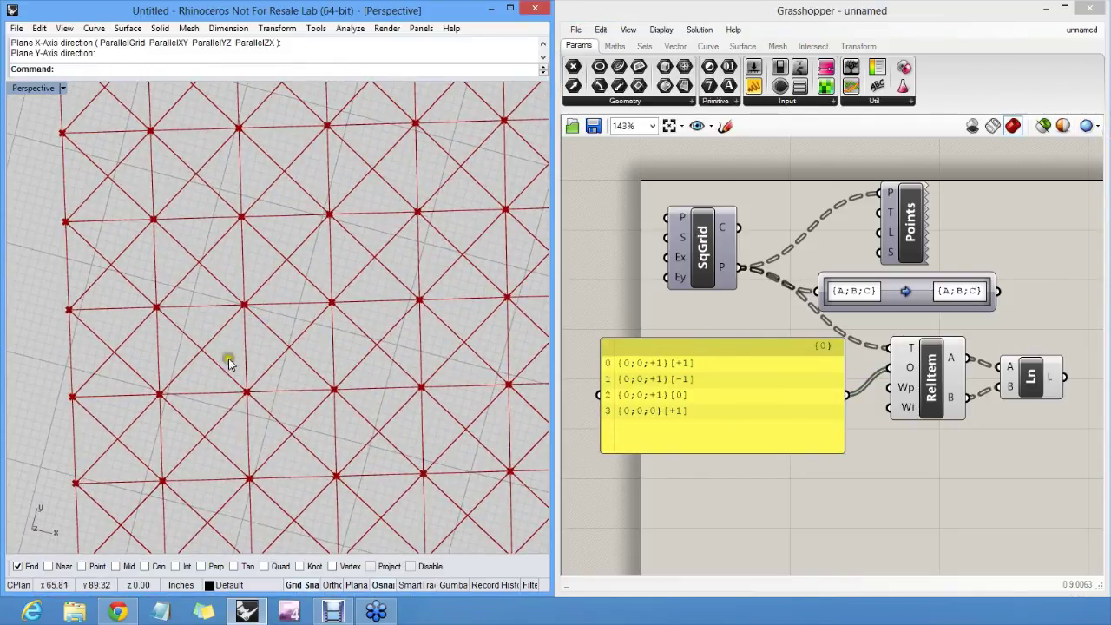
right_click_drag(282, 279, 343, 265, "ctrl")
left_click_drag(787, 450, 787, 400)
left_click(771, 336)
left_click_drag(857, 380, 752, 380)
left_click_drag(712, 391, 776, 374)
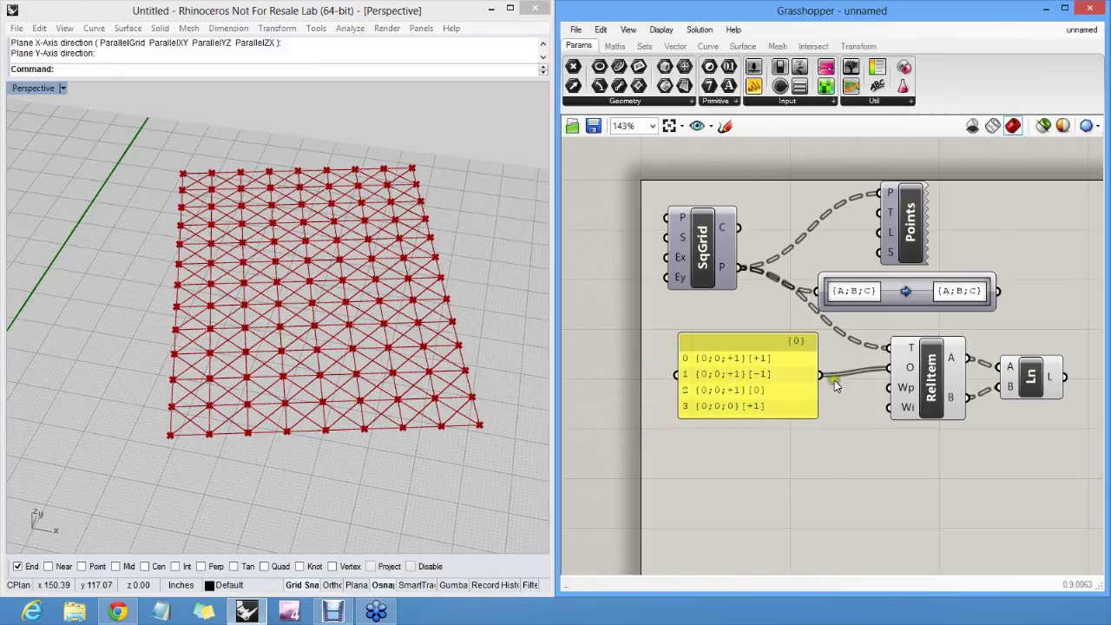
Delete the unused Path Mapper between the Points and Relative Item components
left_click(931, 373)
left_click(803, 387)
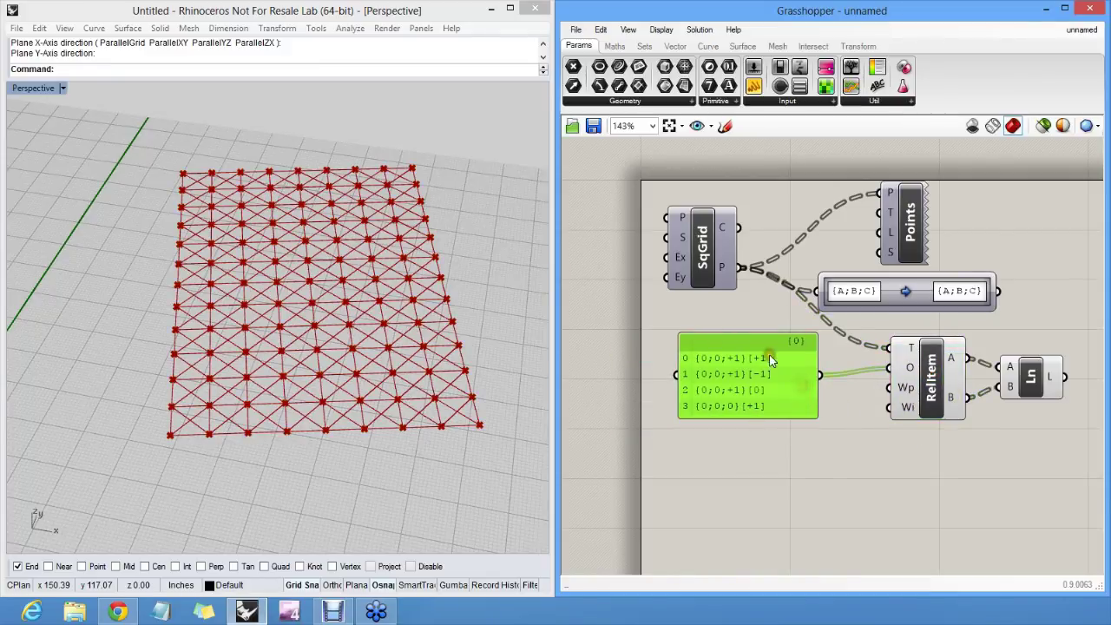
left_click(752, 316)
right_click_drag(751, 316, 729, 337)
left_click(875, 322)
key("Delete")
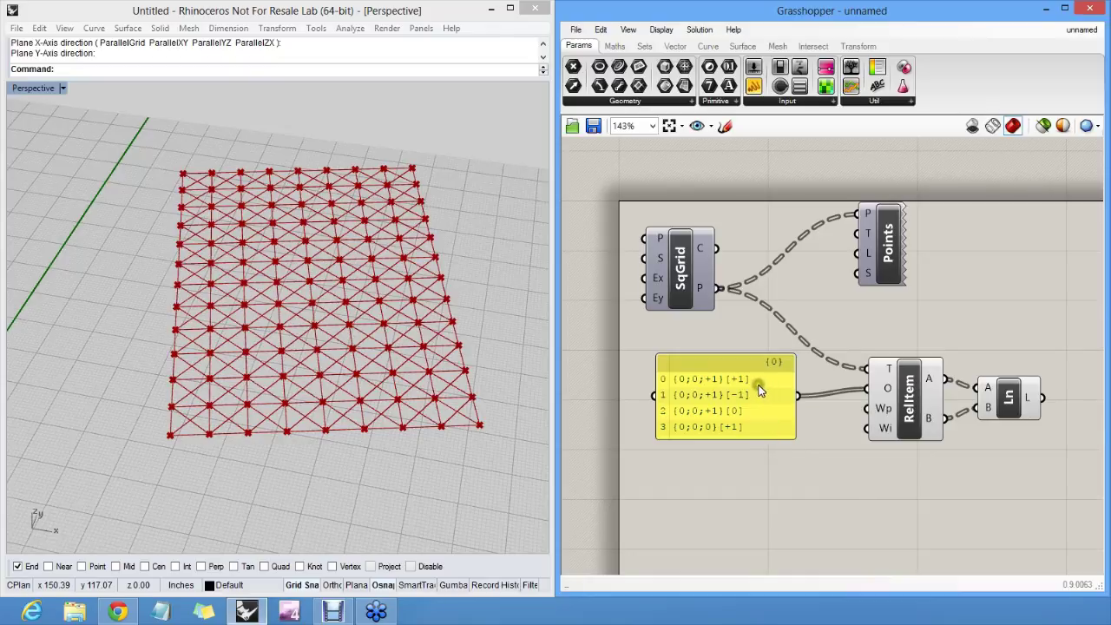
scroll(755, 390, "up", 4)
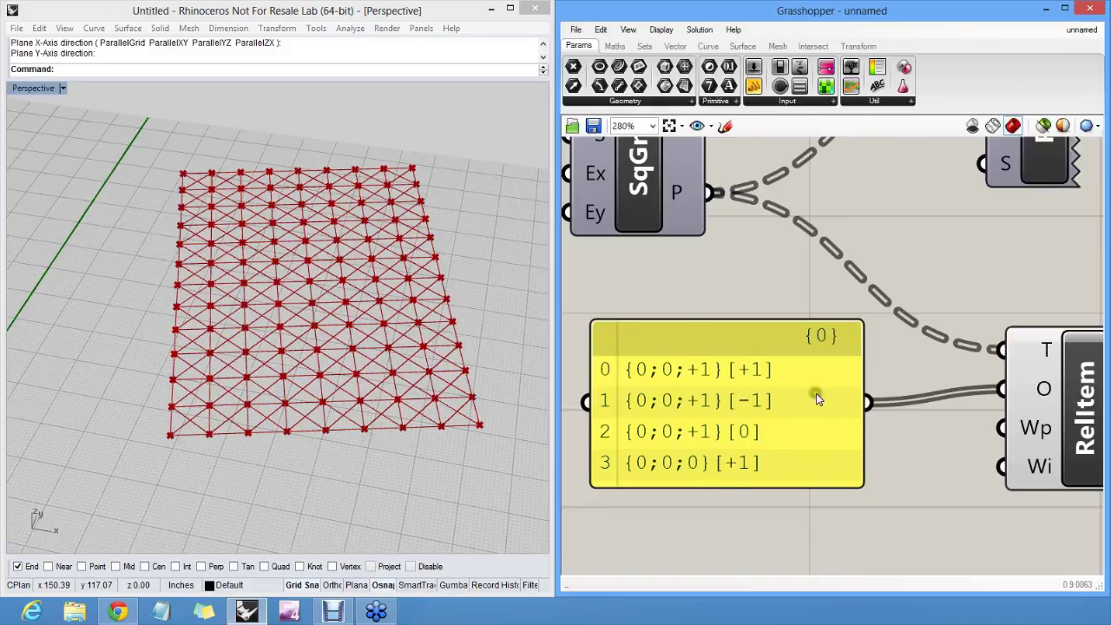